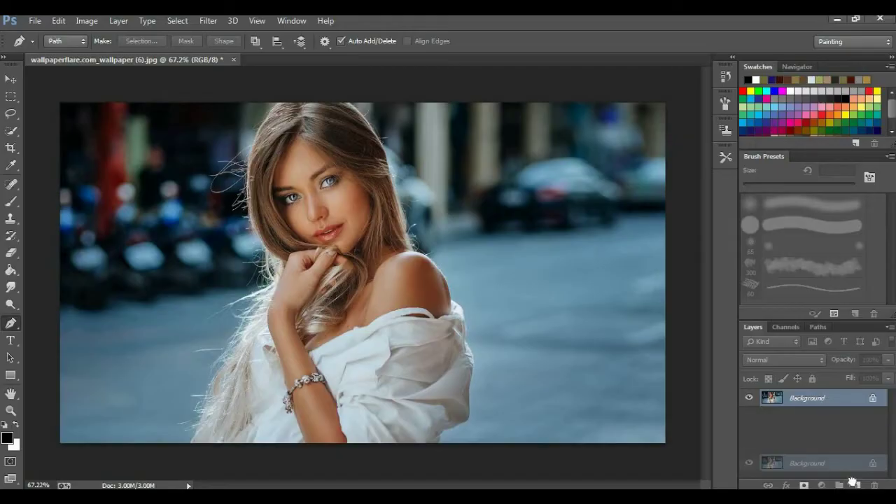
Add a new empty Layer 1 above Background and zoom in on the girl.
left_click_drag(853, 483, 856, 485)
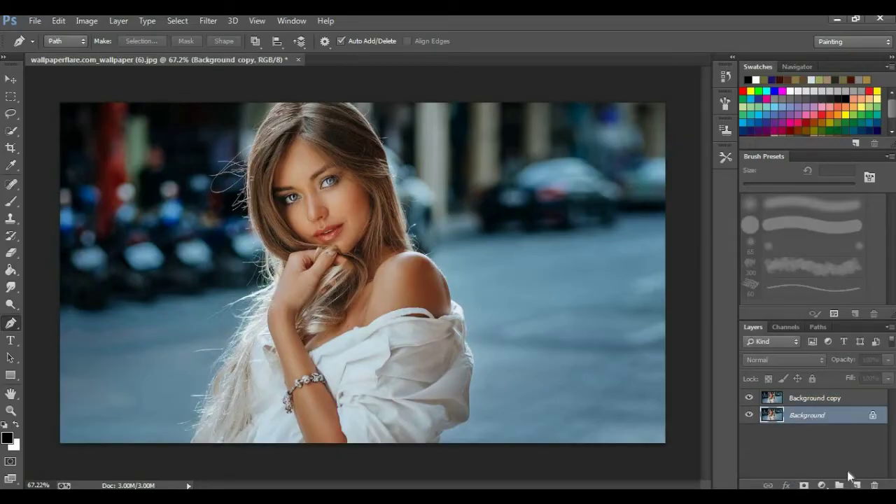
left_click(856, 485, "ctrl")
scroll(180, 295, "up", 2)
scroll(320, 366, "up", 4)
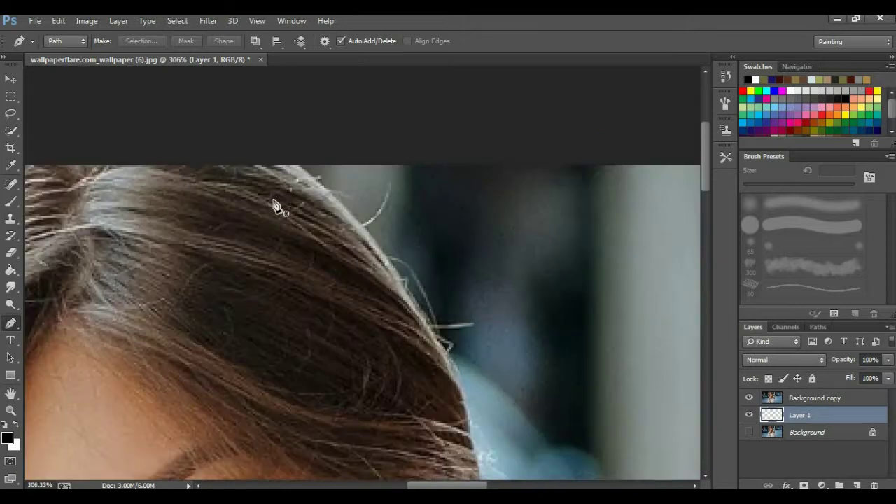
Trace the Pen path along the girl's shoulder and down the collar edge.
left_click_drag(490, 376, 390, 235)
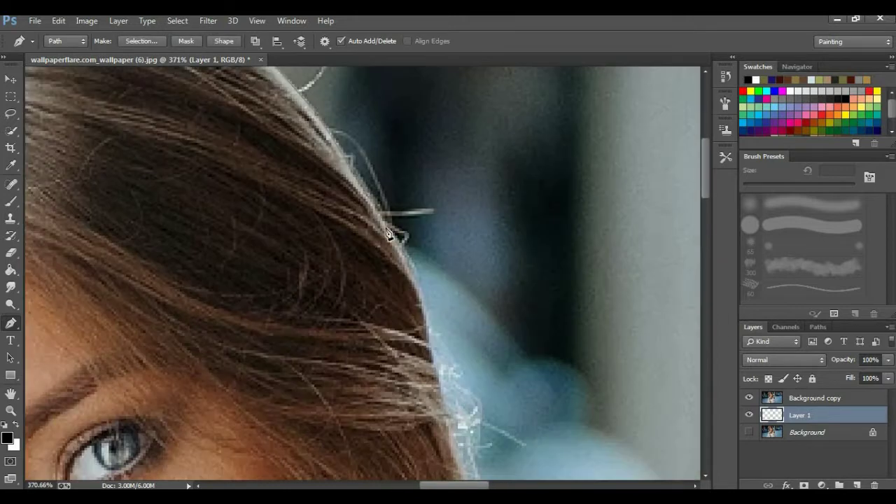
left_click_drag(458, 376, 407, 208)
left_click_drag(403, 456, 388, 292)
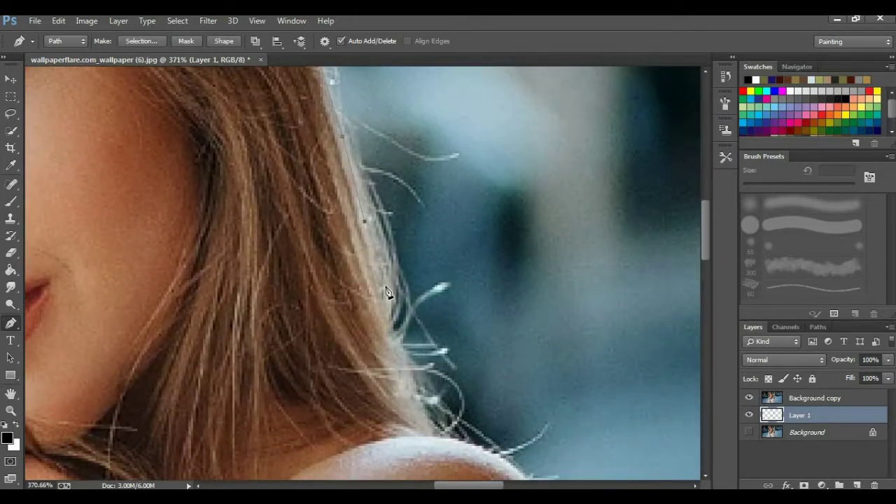
left_click_drag(435, 439, 355, 255)
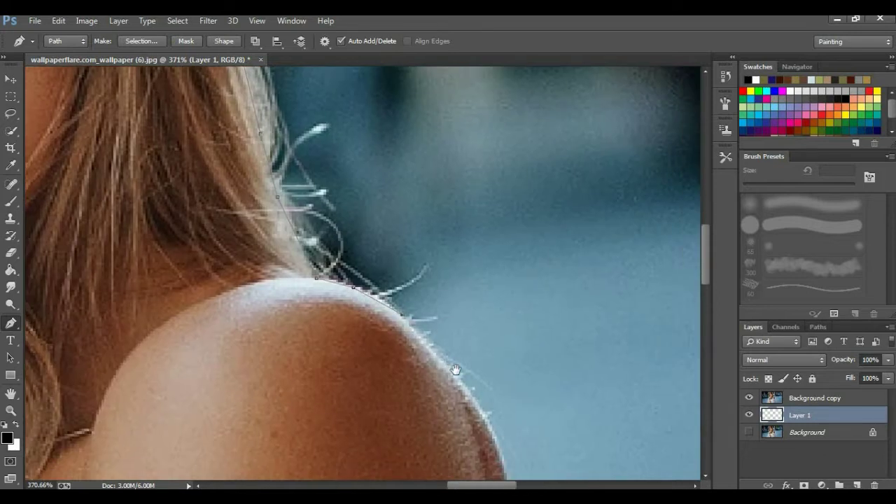
left_click_drag(456, 370, 316, 196)
left_click(370, 313)
left_click_drag(370, 312, 364, 219)
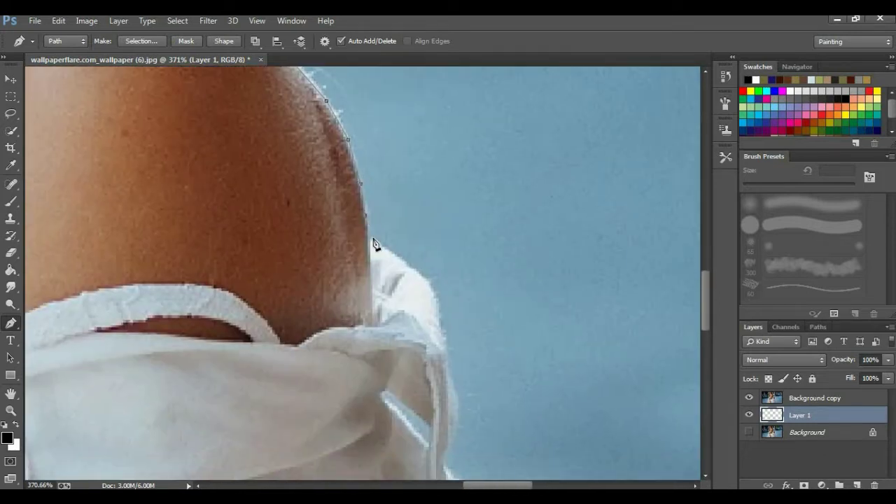
left_click(439, 306)
left_click_drag(448, 351, 422, 201)
left_click(416, 187)
left_click(419, 212)
left_click(427, 236)
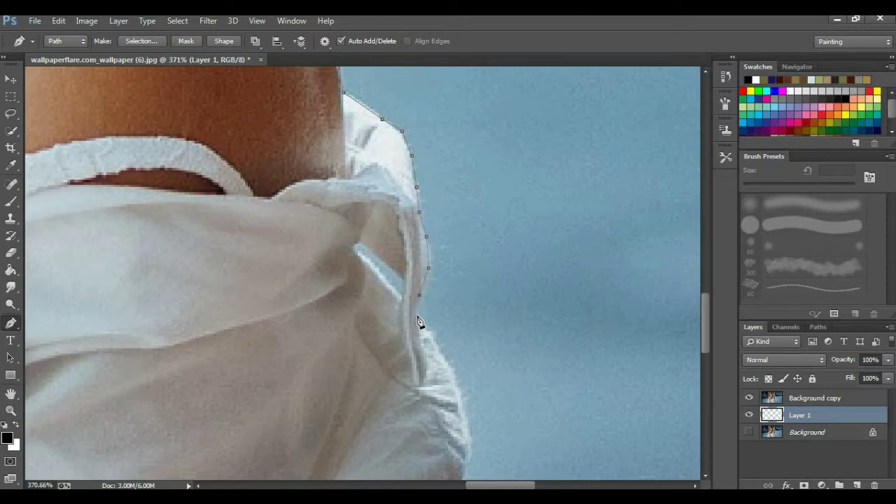
left_click(416, 316)
Continue the path along the shirt's bottom edge toward the right.
left_click_drag(456, 379, 365, 214)
left_click_drag(430, 206, 464, 60)
left_click(481, 292)
left_click_drag(344, 269, 471, 168)
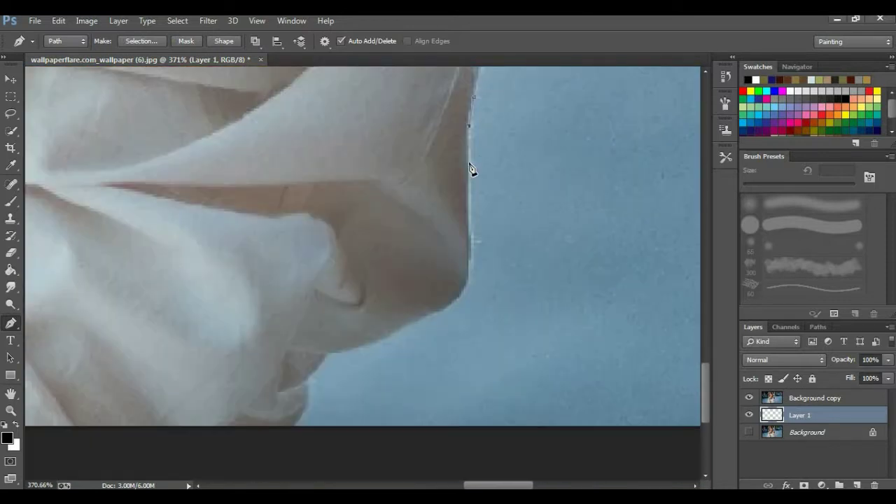
left_click_drag(396, 236, 410, 153)
left_click_drag(405, 249, 490, 204)
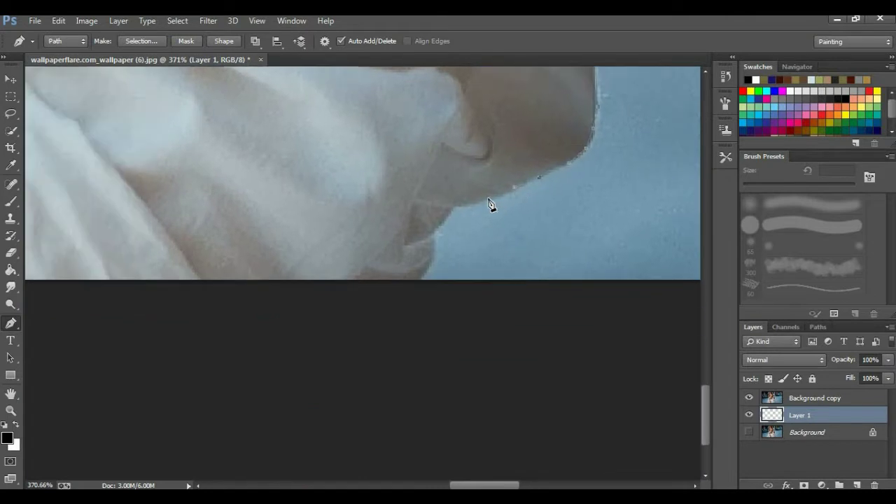
left_click_drag(441, 252, 472, 190)
scroll(378, 241, "down", 3)
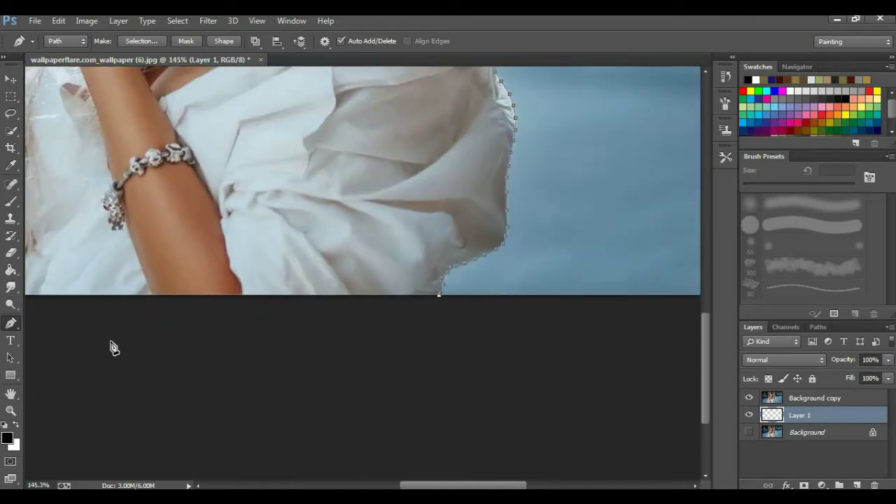
Trace the path up along the arm and hair to the top of the head.
left_click_drag(110, 346, 280, 329)
left_click_drag(359, 175, 375, 152)
scroll(358, 255, "up", 3)
left_click_drag(423, 180, 393, 259)
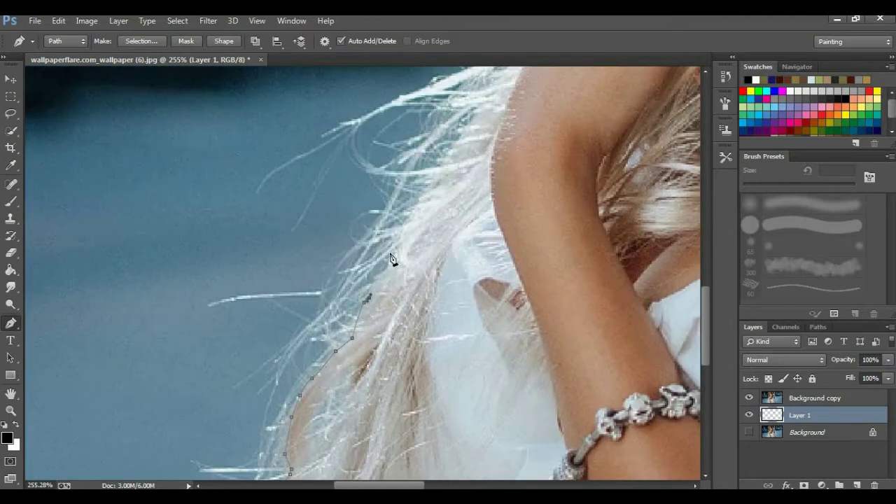
mouse_move(452, 156)
left_mouse_down()
mouse_move(372, 308)
mouse_move(402, 501)
left_mouse_up()
left_click_drag(353, 157, 360, 347)
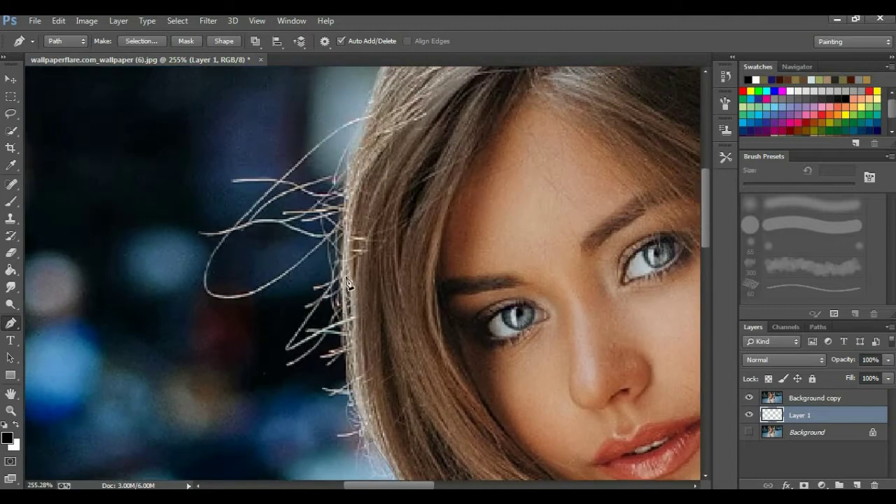
left_click_drag(382, 198, 381, 359)
left_click_drag(412, 193, 383, 327)
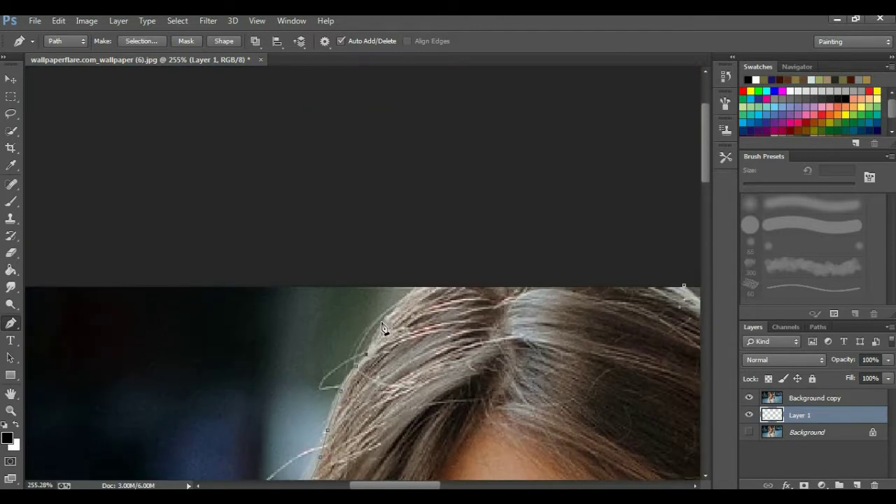
left_click_drag(473, 264, 400, 183)
Make a selection from the traced path.
key("ctrl+0")
right_click(334, 266)
key("Return")
Copy the selected girl from Background copy onto a new Layer 2 and hide Background copy.
key("ctrl+j")
key("Return")
key("ctrl+j")
key("Return")
left_click(816, 397)
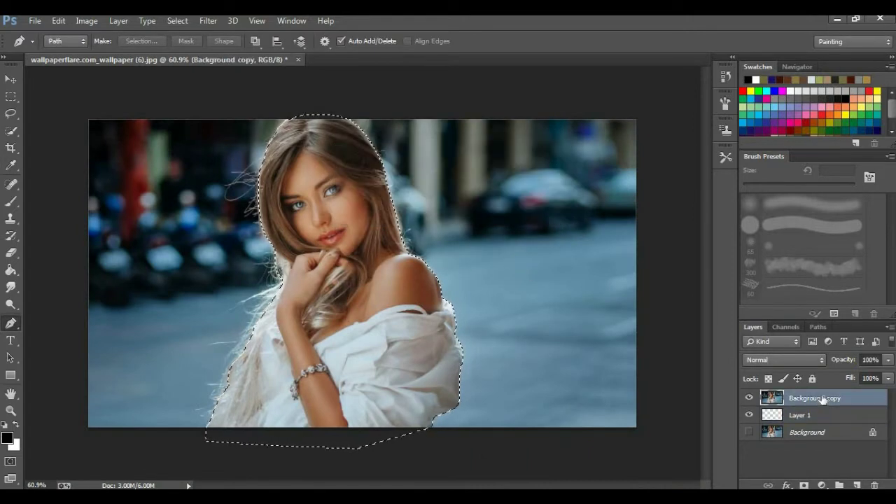
key("ctrl+j")
left_click(749, 416)
key("ctrl+minus")
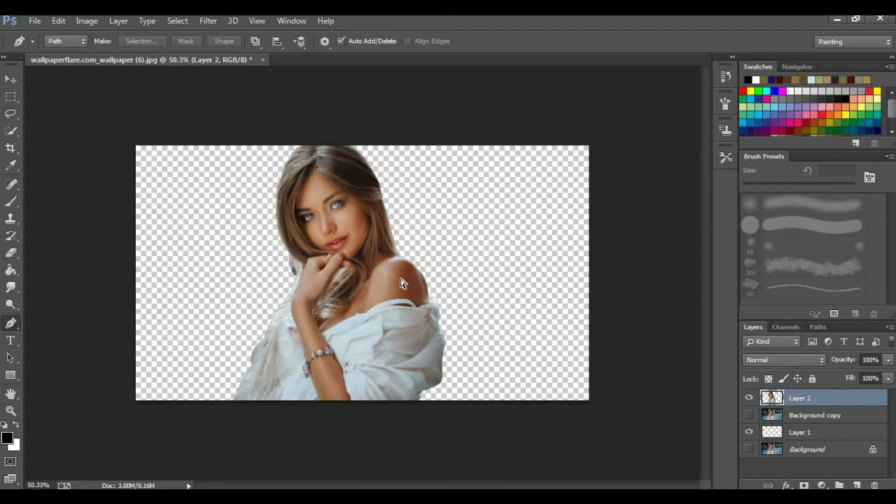
Move the cut-out girl right and scale her to about 90%.
key("ctrl+t")
left_click_drag(348, 230, 379, 230)
left_click_drag(474, 146, 461, 158)
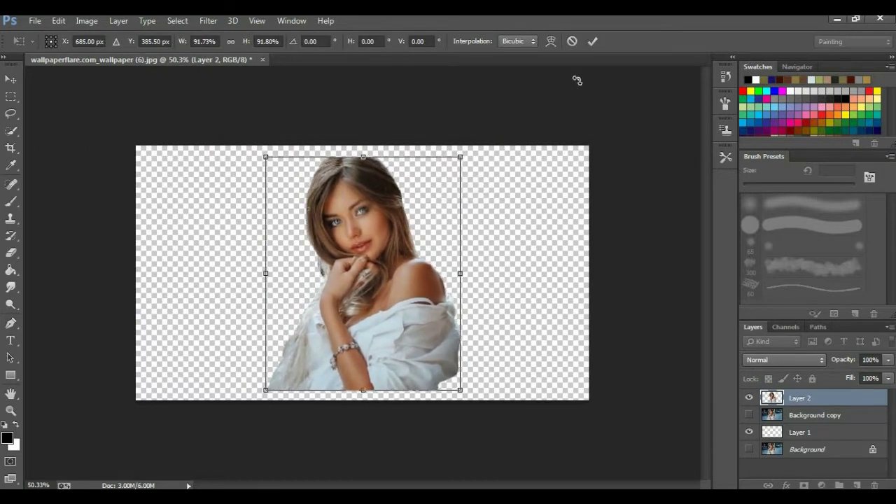
left_click(592, 40)
Crop the canvas.
key("p")
left_click(11, 146)
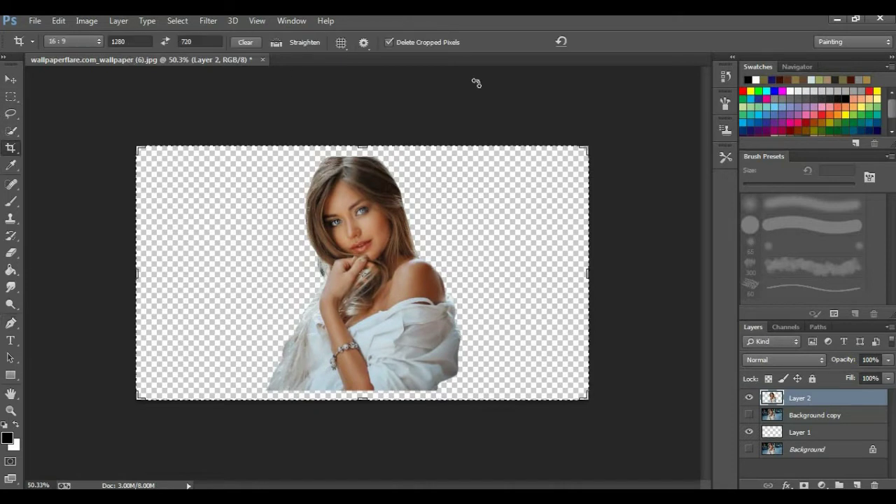
left_click(608, 42)
Fill Layer 1 with teal using the Paint Bucket.
left_click(848, 131)
key("Return")
key("g")
left_click(805, 432)
left_click(500, 316)
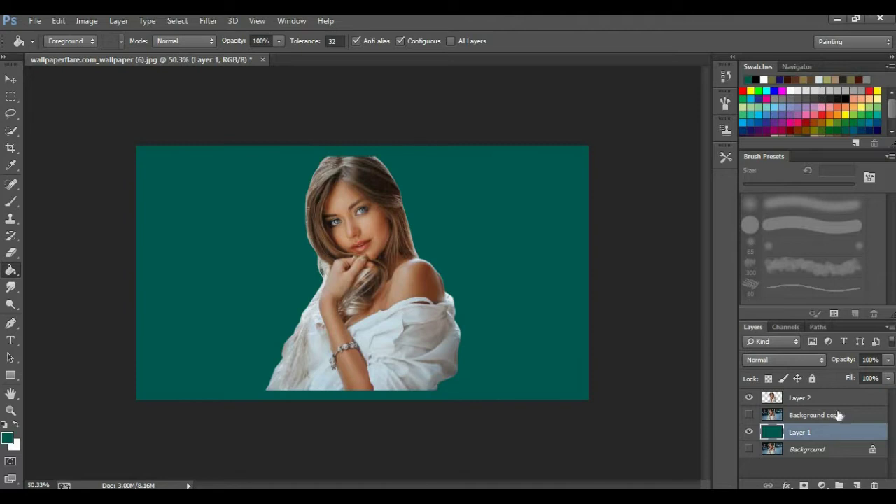
Paint soft tan and pink blotches around the girl.
key("ctrl+plus")
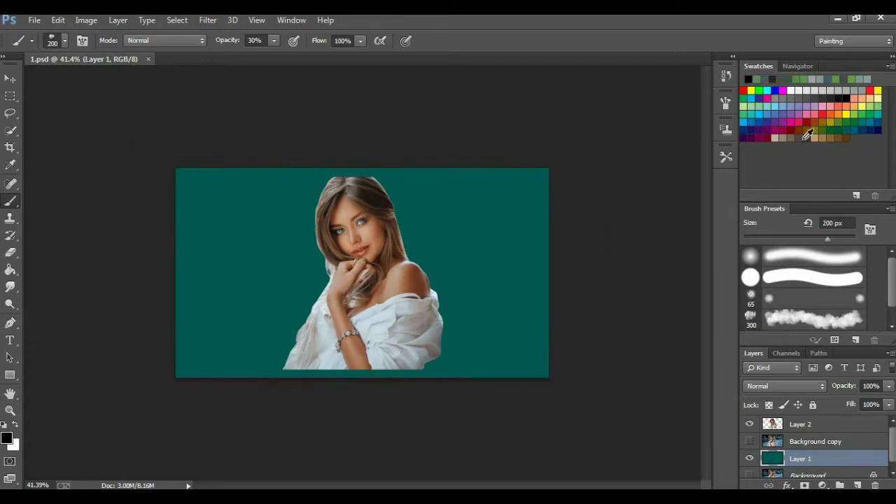
left_click(805, 136)
mouse_move(416, 166)
left_mouse_down()
mouse_move(274, 214)
mouse_move(425, 254)
mouse_move(455, 336)
left_mouse_up()
left_click(830, 103)
mouse_move(476, 210)
left_mouse_down()
mouse_move(424, 176)
mouse_move(504, 315)
left_mouse_up()
left_click_drag(254, 181, 266, 336)
Add green and light grey-white strokes beside, below and above the girl.
left_click(758, 98)
mouse_move(243, 212)
left_mouse_down()
mouse_move(294, 296)
mouse_move(402, 183)
mouse_move(448, 176)
mouse_move(470, 381)
left_mouse_up()
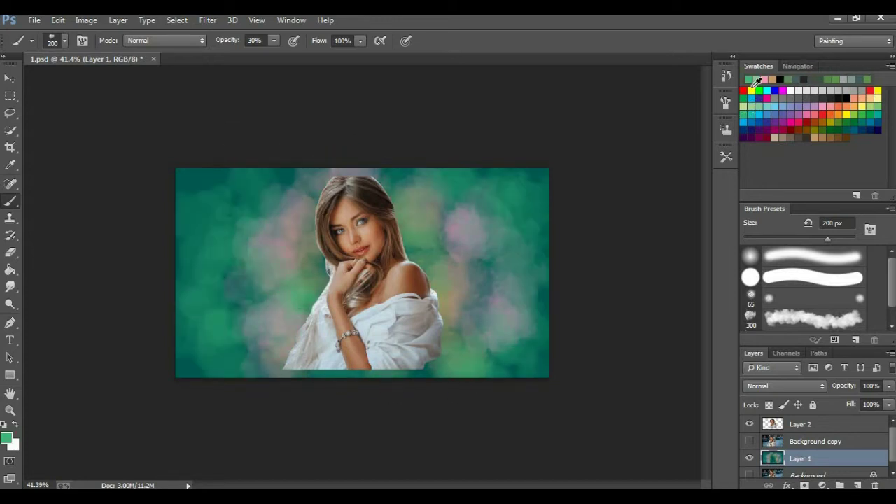
left_click(806, 88)
left_click_drag(420, 196, 448, 344)
left_click_drag(252, 211, 434, 371)
mouse_move(336, 378)
left_mouse_down()
mouse_move(379, 179)
mouse_move(301, 211)
mouse_move(273, 238)
left_mouse_up()
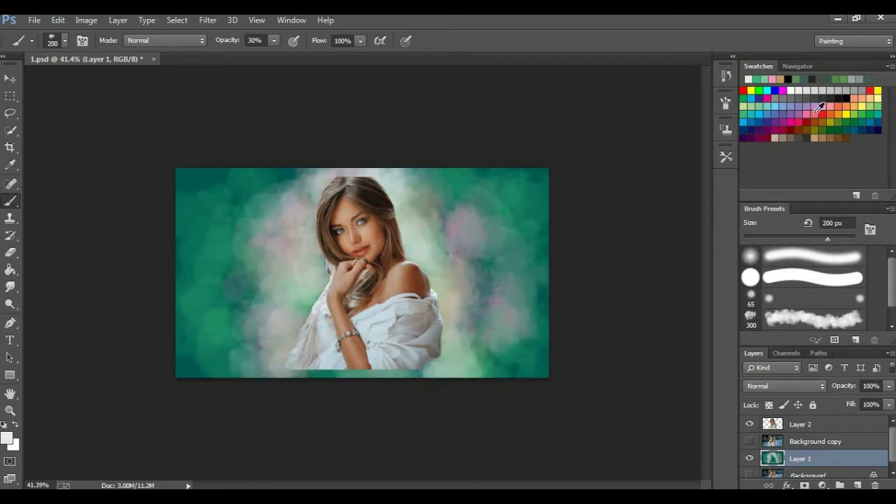
Brush light blue and pale green blotches on the sides and top left.
left_click(766, 98)
mouse_move(490, 210)
left_mouse_down()
mouse_move(448, 190)
mouse_move(469, 186)
mouse_move(486, 306)
left_mouse_up()
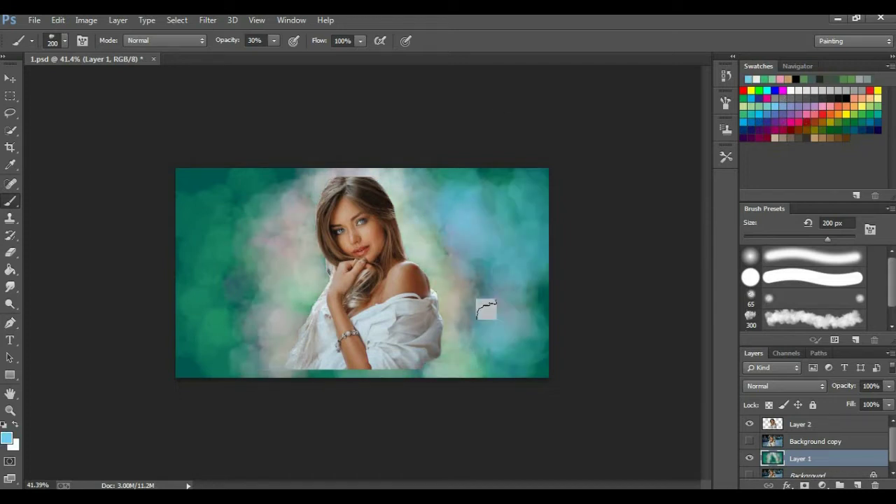
left_click_drag(210, 182, 266, 252)
left_click_drag(182, 316, 266, 224)
mouse_move(210, 364)
left_mouse_down()
mouse_move(470, 175)
mouse_move(518, 336)
left_mouse_up()
left_click(752, 106)
mouse_move(210, 266)
left_mouse_down()
mouse_move(196, 204)
mouse_move(224, 336)
mouse_move(464, 155)
mouse_move(490, 350)
mouse_move(541, 224)
mouse_move(280, 203)
mouse_move(210, 350)
left_mouse_up()
Paint red blotches on both sides, then mute them with brown.
left_click(743, 90)
mouse_move(231, 203)
left_mouse_down()
mouse_move(239, 291)
mouse_move(476, 210)
mouse_move(554, 194)
left_mouse_up()
left_click(483, 285)
left_click_drag(207, 362, 224, 336)
left_click_drag(540, 243, 518, 336)
left_click_drag(224, 336, 210, 168)
mouse_move(309, 220)
left_mouse_down()
mouse_move(180, 329)
mouse_move(231, 357)
left_mouse_up()
mouse_move(460, 189)
left_mouse_down()
mouse_move(518, 231)
mouse_move(452, 280)
mouse_move(540, 357)
mouse_move(427, 200)
mouse_move(180, 210)
mouse_move(244, 282)
mouse_move(308, 231)
mouse_move(483, 322)
mouse_move(501, 364)
left_mouse_up()
Add blue at the upper right and lighten the background with light grey.
left_click(768, 119)
mouse_move(497, 252)
left_mouse_down()
mouse_move(441, 189)
mouse_move(200, 250)
mouse_move(357, 344)
left_mouse_up()
left_click_drag(519, 299, 484, 336)
left_click(748, 78)
mouse_move(420, 175)
left_mouse_down()
mouse_move(315, 186)
mouse_move(301, 294)
left_mouse_up()
left_click_drag(448, 245, 305, 375)
left_click(248, 278, "alt")
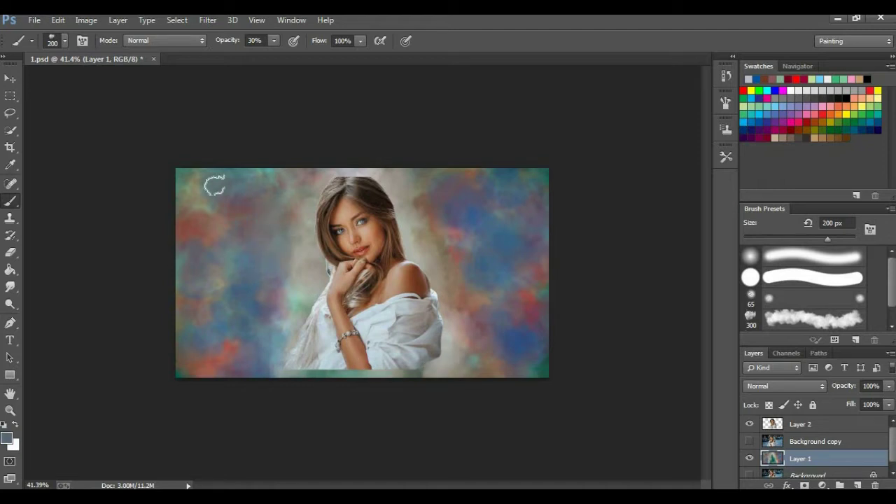
left_click_drag(281, 200, 416, 209)
Paint yellow patches, then cover them with green-grey and olive.
left_click(751, 91)
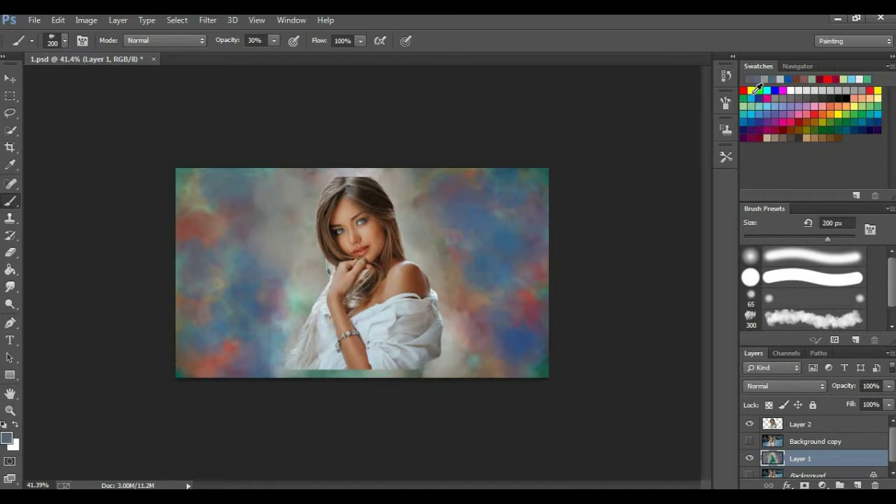
left_click_drag(484, 189, 511, 217)
left_click_drag(189, 350, 245, 360)
left_click_drag(518, 252, 483, 193)
left_click(434, 190, "alt")
mouse_move(440, 214)
left_mouse_down()
mouse_move(470, 175)
mouse_move(518, 204)
left_mouse_up()
left_click(199, 321, "alt")
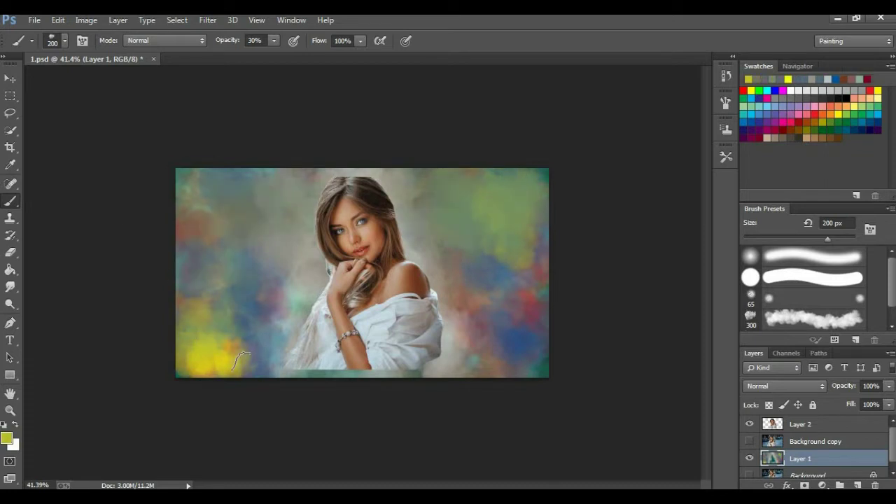
left_click_drag(199, 321, 203, 273)
Darken the lower left with near-black, then soften edges with grey-beige.
left_click(263, 380, "alt")
mouse_move(194, 312)
left_mouse_down()
mouse_move(270, 346)
mouse_move(308, 323)
left_mouse_up()
left_click(207, 233, "alt")
mouse_move(203, 280)
left_mouse_down()
mouse_move(216, 310)
mouse_move(266, 357)
mouse_move(301, 315)
left_mouse_up()
left_click_drag(491, 350, 518, 215)
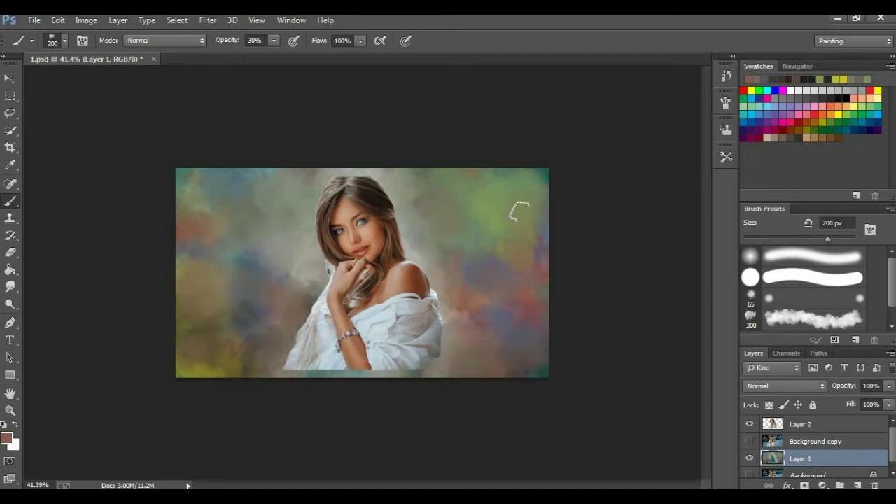
left_click(322, 205, "alt")
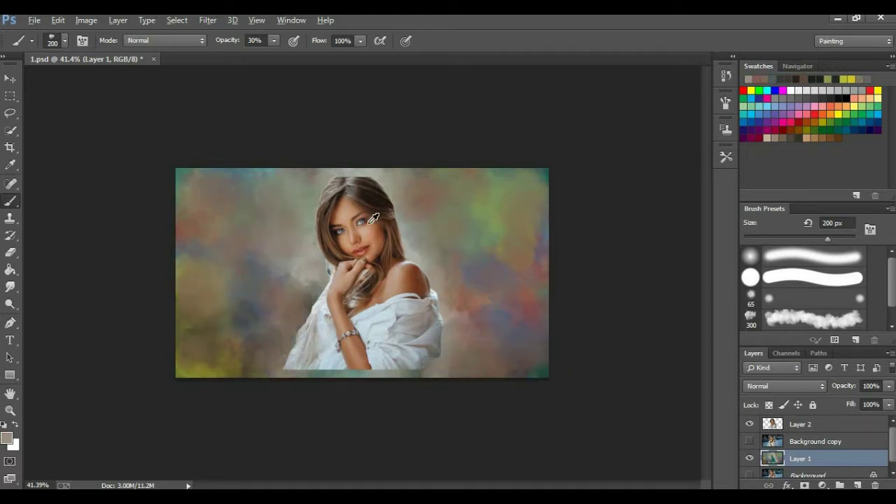
left_click_drag(420, 185, 417, 252)
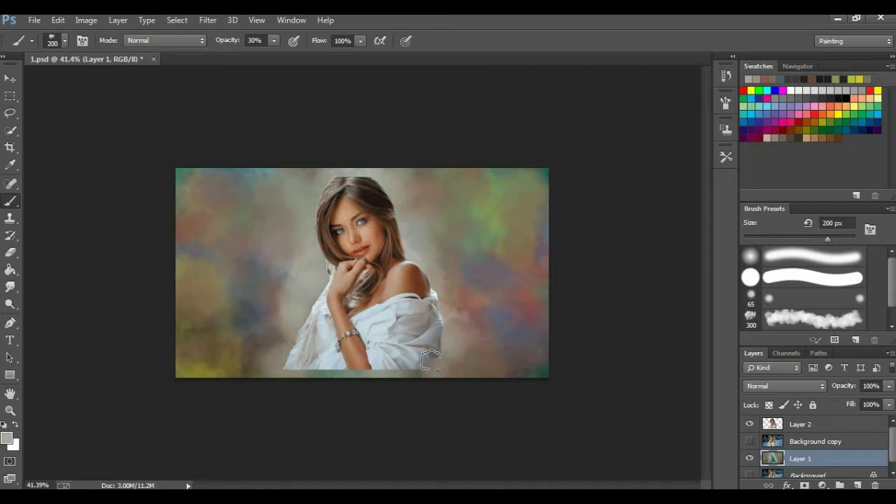
left_click_drag(185, 251, 238, 346)
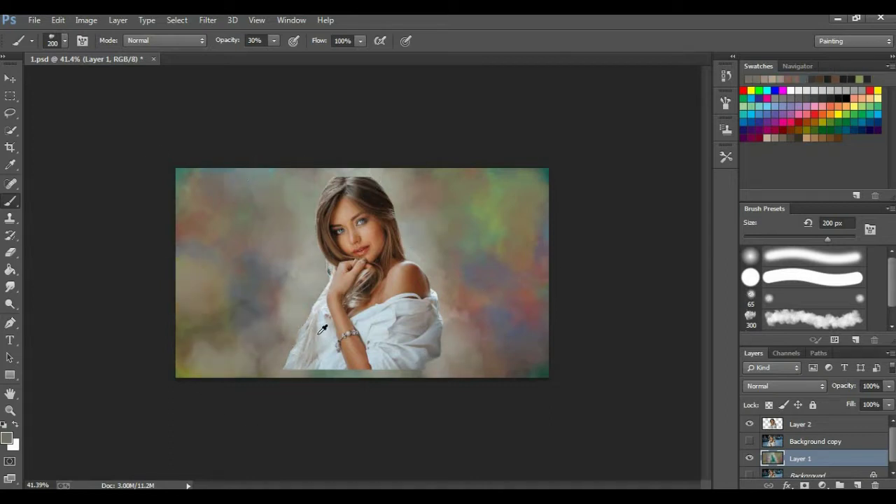
Reset colours to black and darken the bottom of the canvas around the shirt.
left_click(307, 258, "alt")
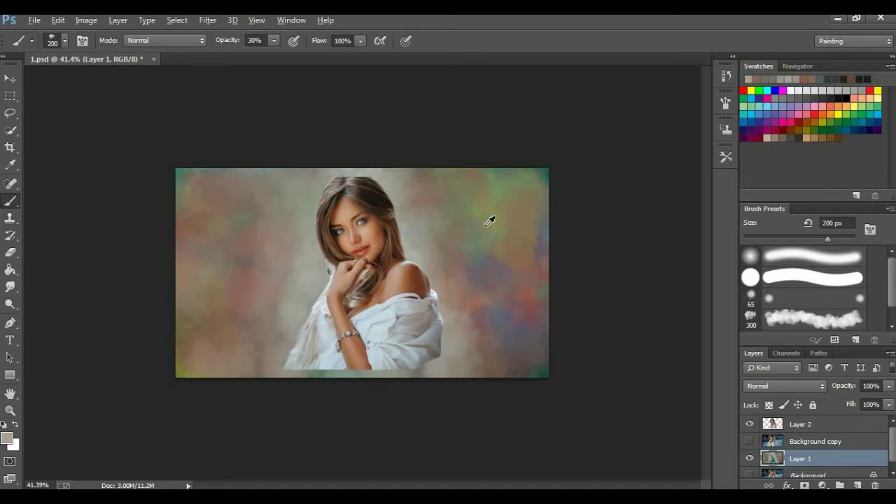
left_click(389, 198, "alt")
key("d")
mouse_move(453, 359)
left_mouse_down()
mouse_move(510, 360)
mouse_move(280, 350)
mouse_move(266, 365)
mouse_move(185, 371)
left_mouse_up()
mouse_move(238, 357)
left_mouse_down()
mouse_move(182, 350)
mouse_move(252, 354)
left_mouse_up()
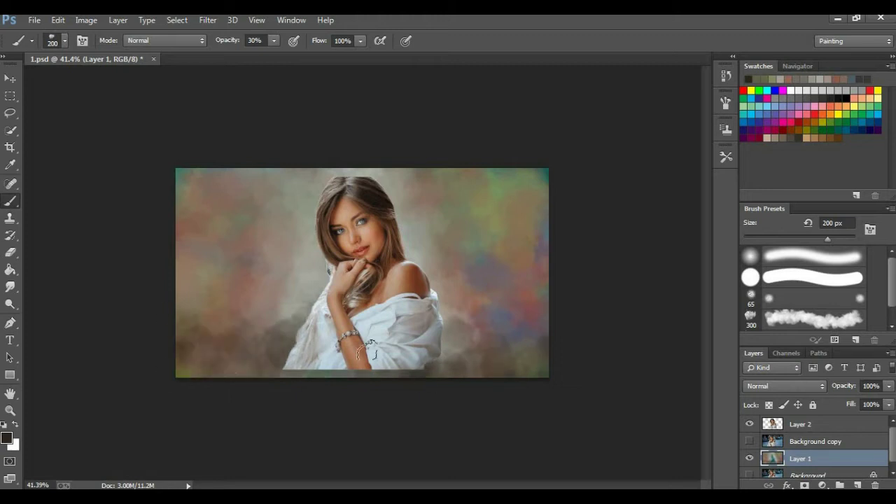
left_click_drag(448, 346, 400, 381)
Paint sampled grey over the colourful right background.
left_click(320, 275, "alt")
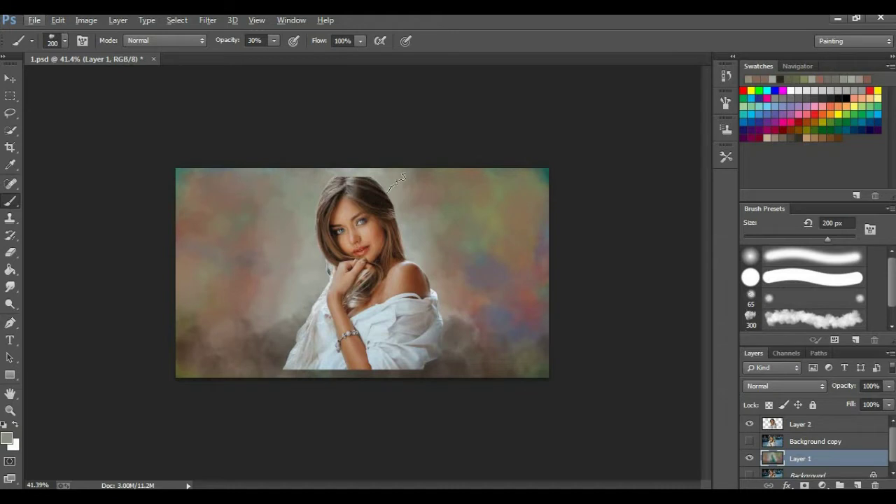
left_click(288, 349, "alt")
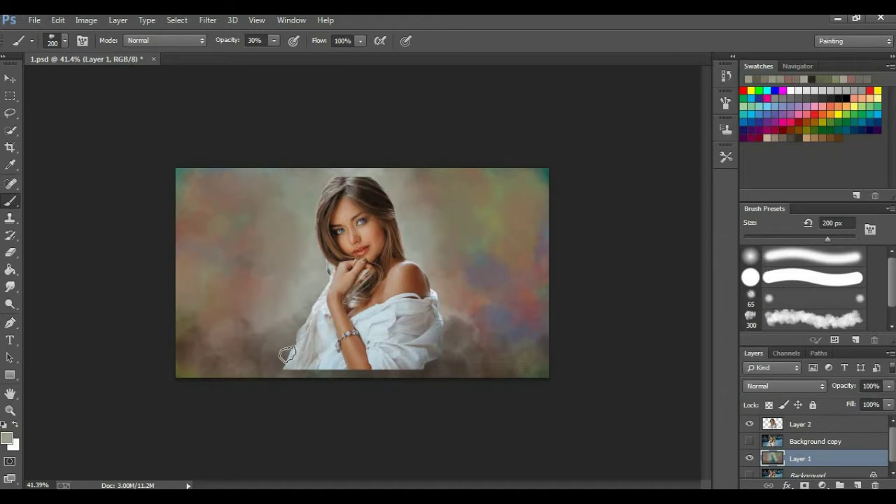
mouse_move(525, 233)
left_mouse_down()
mouse_move(516, 296)
mouse_move(524, 356)
left_mouse_up()
left_click(472, 374, "alt")
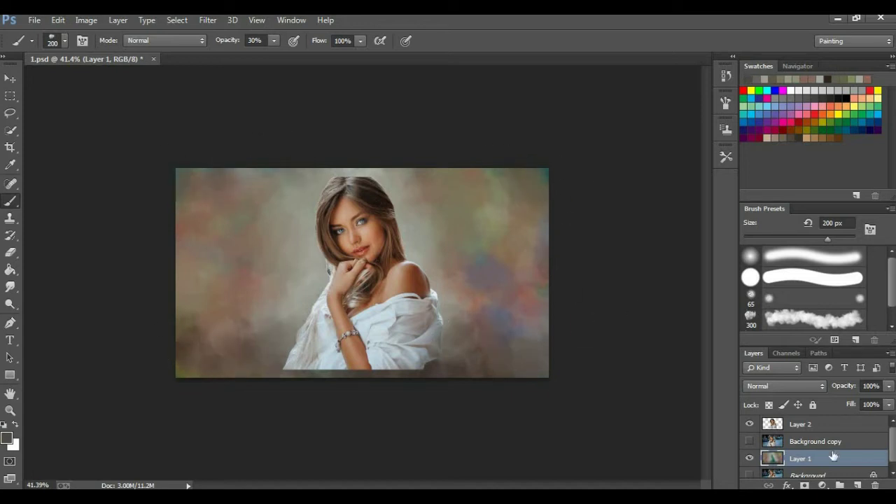
Add a Curves adjustment layer and bend the Blue channel curve.
left_click(823, 485)
left_click(800, 273)
left_click(645, 153)
left_click(645, 191)
mouse_move(646, 212)
left_mouse_down()
mouse_move(634, 199)
mouse_move(651, 226)
mouse_move(635, 217)
mouse_move(651, 208)
left_mouse_up()
scroll(618, 152, "up", 1)
scroll(621, 151, "up", 1)
left_click(629, 151)
left_click(688, 93)
Add a Hue/Saturation adjustment with Saturation +71 and Hue +8.
left_click(822, 485)
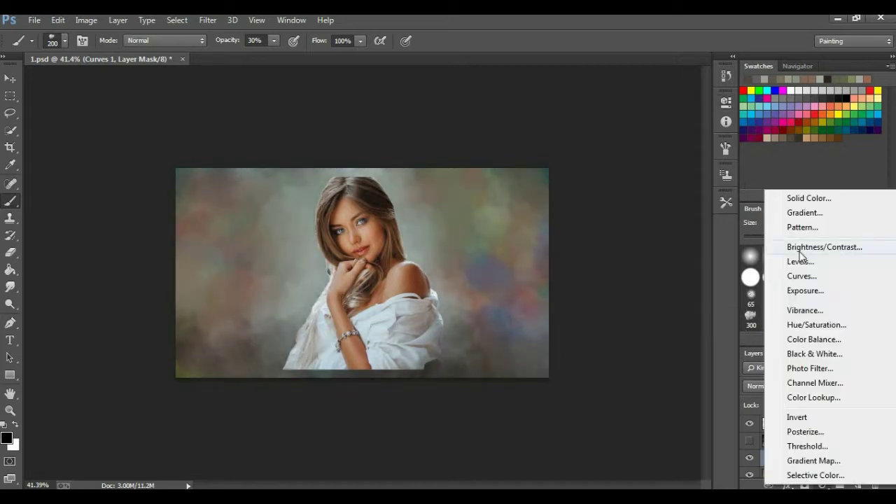
left_click(806, 325)
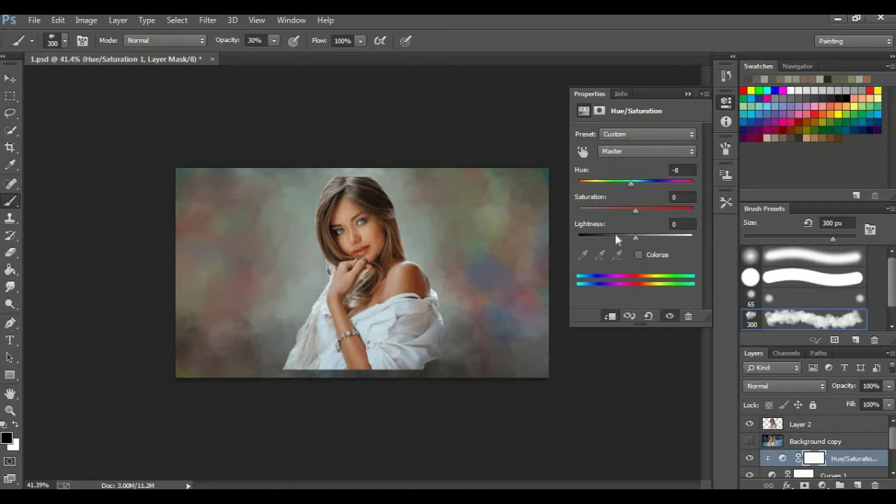
left_click_drag(667, 210, 683, 211)
left_click_drag(631, 183, 677, 210)
mouse_move(645, 182)
left_mouse_down()
mouse_move(655, 183)
mouse_move(634, 182)
left_mouse_up()
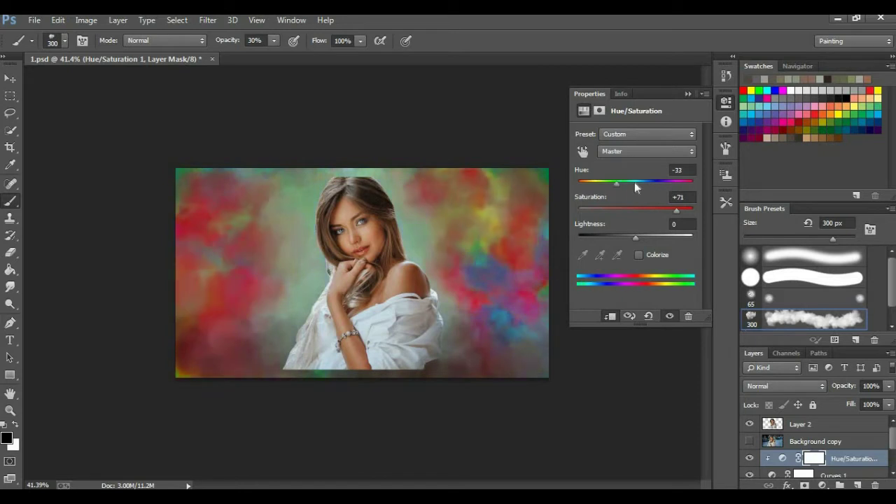
left_click(689, 93)
left_click_drag(894, 437, 894, 452)
On Layer 1 at 11% brush opacity, paint green-yellow over the blue area right of the woman.
left_click(831, 458)
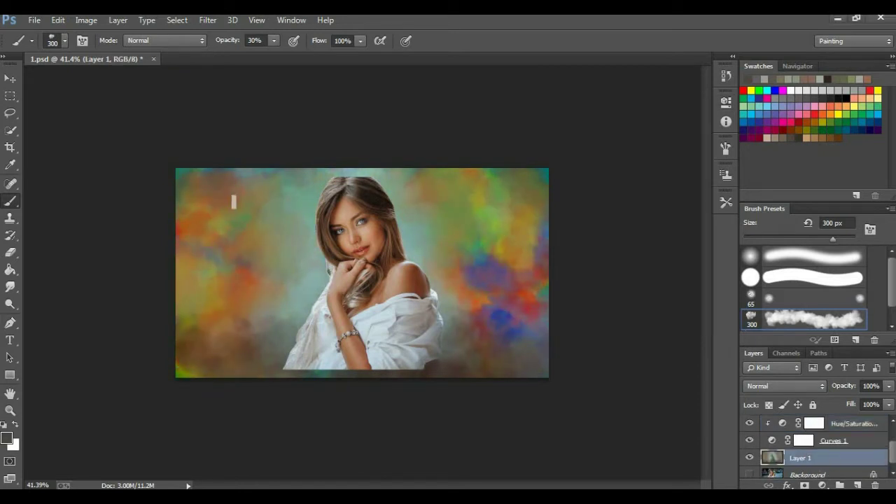
left_click(207, 226, "alt")
key("1")
key("1")
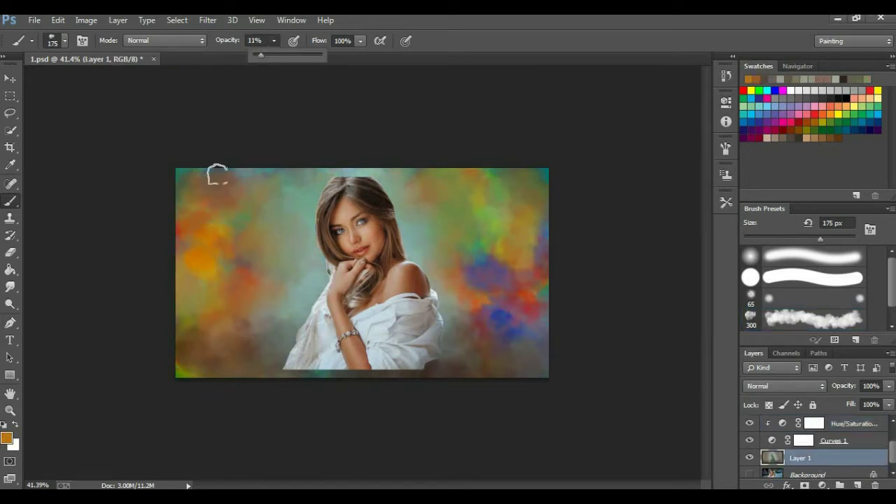
left_click(490, 199, "alt")
left_click_drag(468, 265, 519, 287)
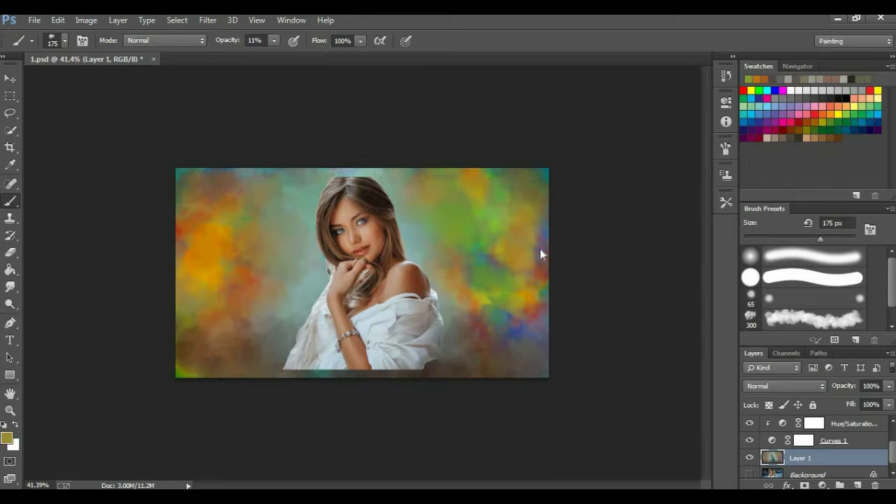
left_click_drag(539, 252, 477, 333)
left_click(490, 205, "alt")
left_click_drag(474, 178, 531, 172)
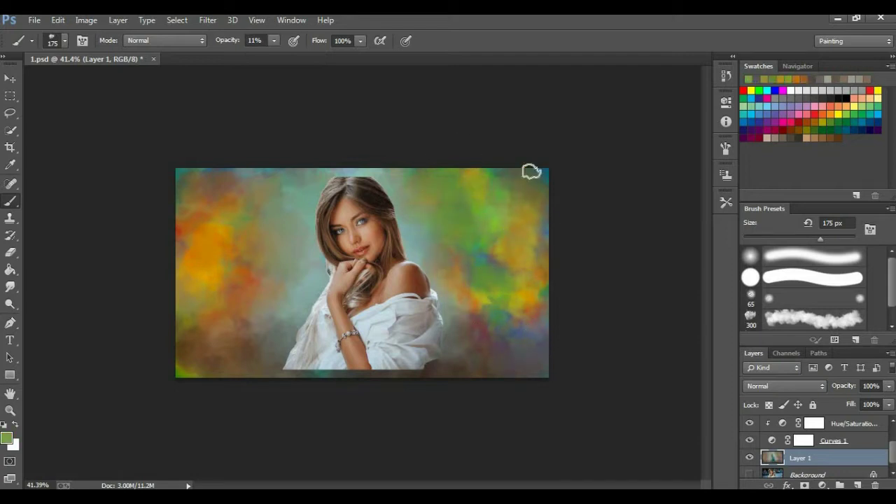
Paint sampled yellow and orange around her head, neck, shoulder and the left background.
left_click(233, 226, "alt")
left_click_drag(308, 189, 311, 326)
mouse_move(392, 184)
left_mouse_down()
mouse_move(451, 287)
mouse_move(445, 242)
left_mouse_up()
left_click_drag(292, 308, 292, 325)
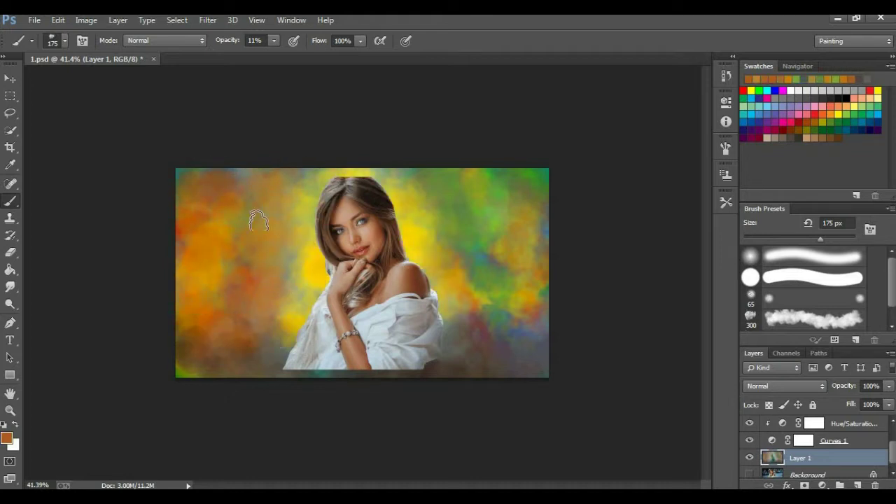
left_click_drag(270, 259, 240, 316)
left_click(266, 319, "alt")
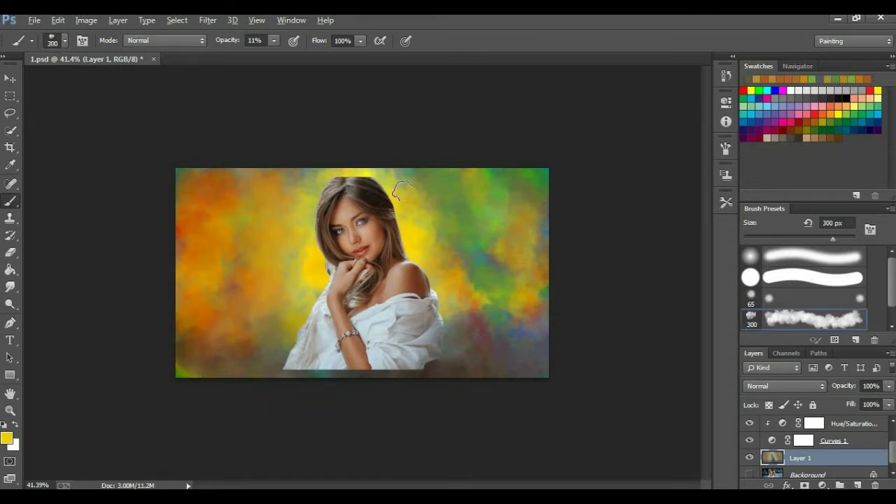
left_click_drag(401, 189, 306, 273)
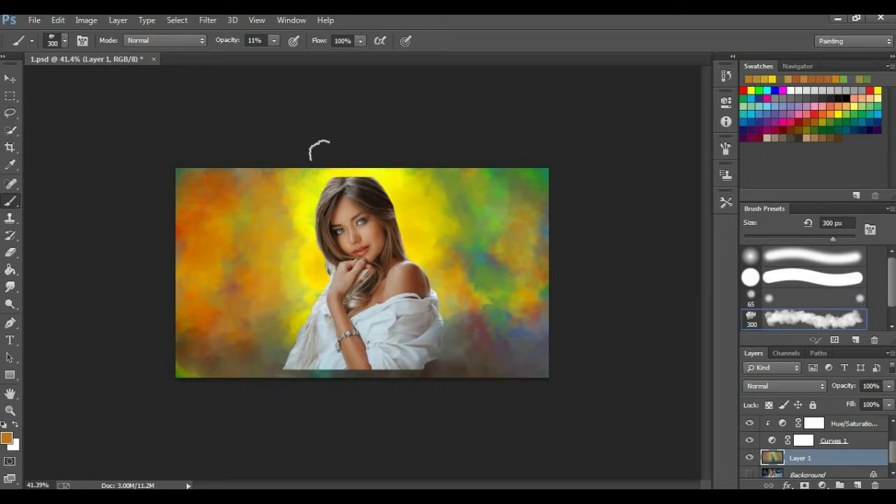
Repaint the right background yellow-green, blending in warmer orange tones.
left_click(397, 188, "alt")
left_click(489, 211, "alt")
mouse_move(514, 238)
left_mouse_down()
mouse_move(476, 296)
mouse_move(528, 362)
left_mouse_up()
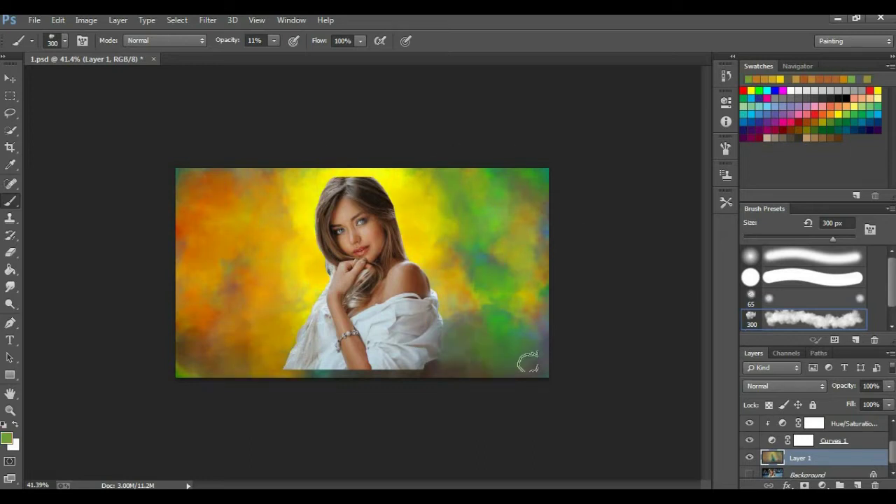
mouse_move(525, 211)
left_mouse_down()
mouse_move(518, 266)
mouse_move(490, 301)
left_mouse_up()
left_click(457, 214, "alt")
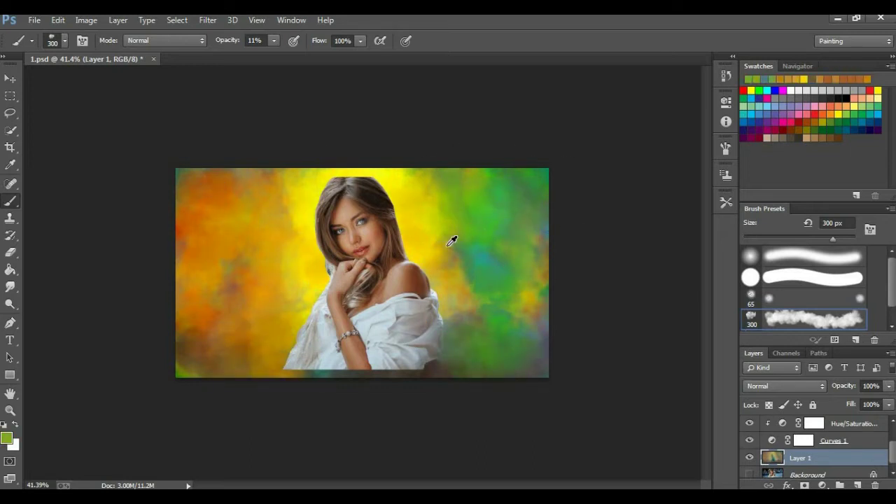
left_click(452, 241, "alt")
left_click_drag(490, 182, 490, 308)
left_click_drag(518, 183, 526, 378)
left_click(204, 314, "alt")
left_click_drag(476, 266, 496, 200)
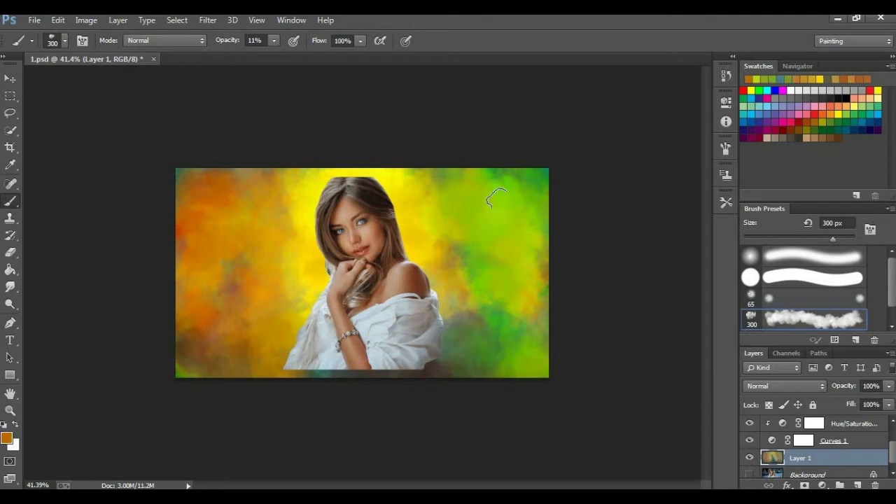
Brighten the left background with sampled yellow, blending in some green along the edge.
left_click(258, 209, "alt")
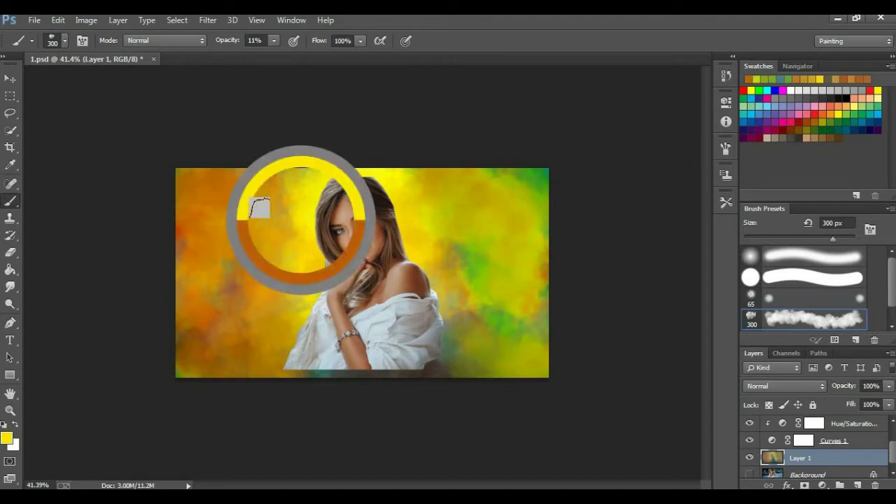
left_click_drag(231, 210, 203, 336)
left_click_drag(196, 189, 224, 316)
left_click_drag(238, 189, 315, 182)
left_click(489, 284, "alt")
mouse_move(210, 231)
left_mouse_down()
mouse_move(189, 252)
mouse_move(203, 371)
left_mouse_up()
left_click(251, 194, "alt")
left_click(189, 294, "alt")
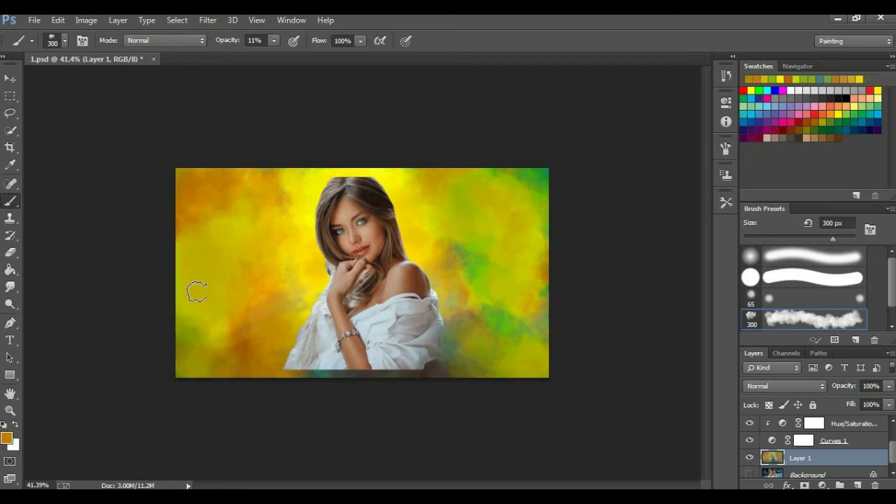
Cover the remaining right-side green patches with yellow and orange, and brighten the area beside her arm.
left_click_drag(483, 236, 536, 172)
mouse_move(505, 329)
left_mouse_down()
mouse_move(489, 273)
mouse_move(442, 339)
left_mouse_up()
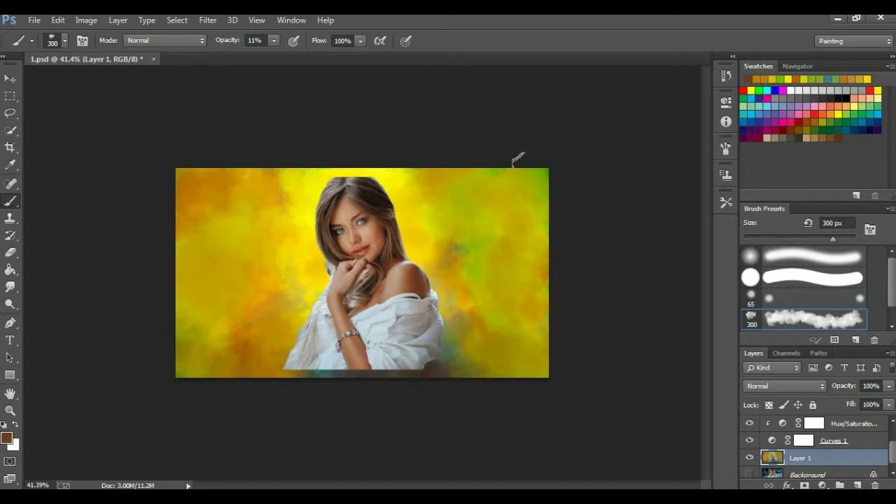
left_click(425, 273, "alt")
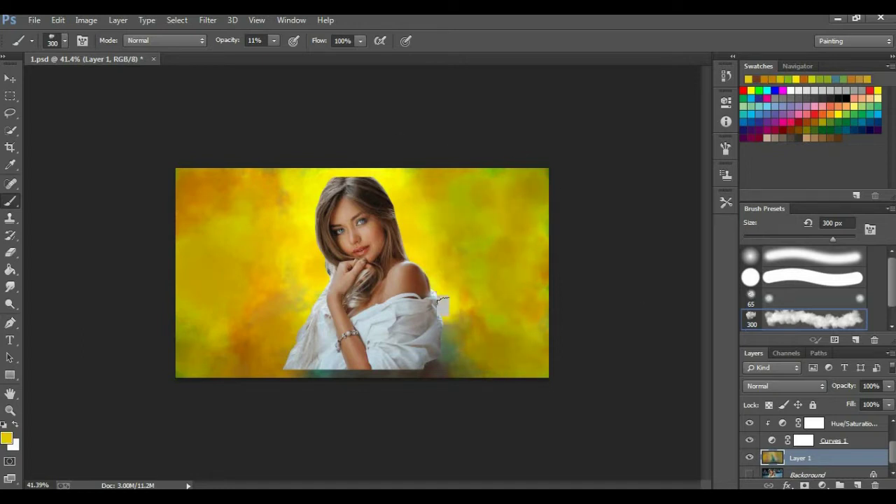
left_click_drag(438, 299, 452, 352)
left_click(263, 191, "alt")
Paint sampled orange over the upper-right background.
type("28")
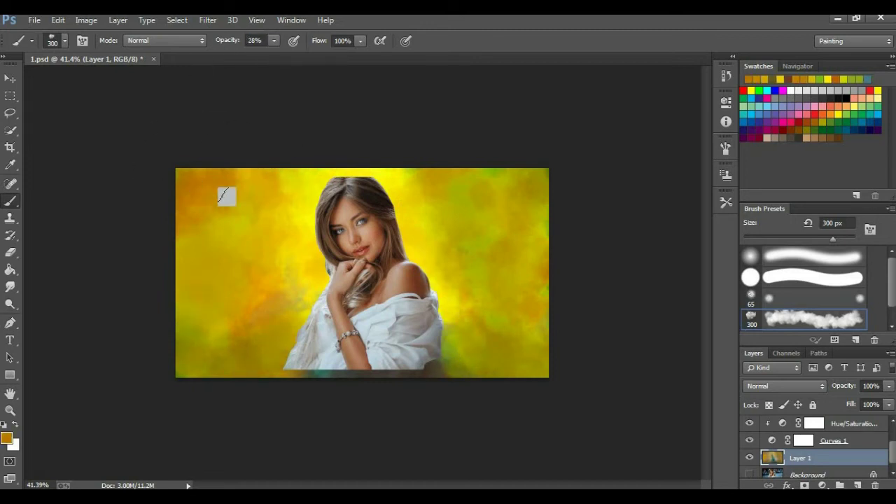
left_click(476, 237, "alt")
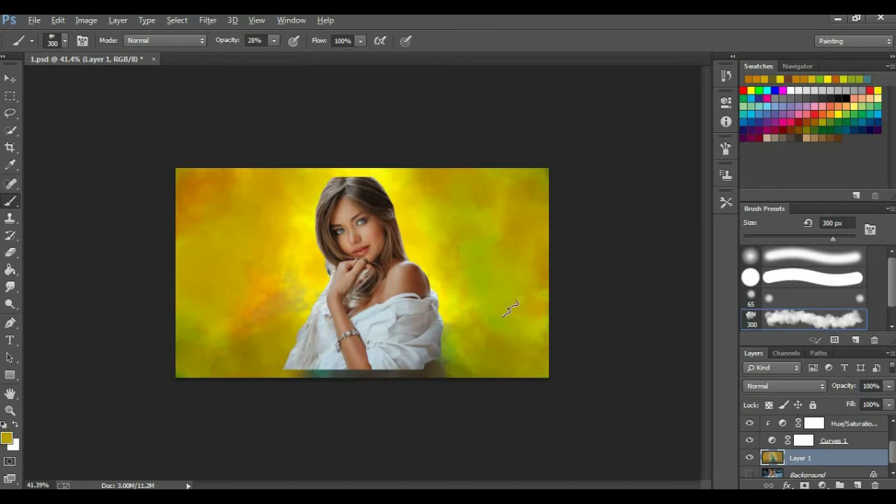
left_click_drag(518, 309, 463, 350)
left_click(814, 114)
left_click_drag(266, 224, 197, 262)
left_click_drag(494, 179, 540, 253)
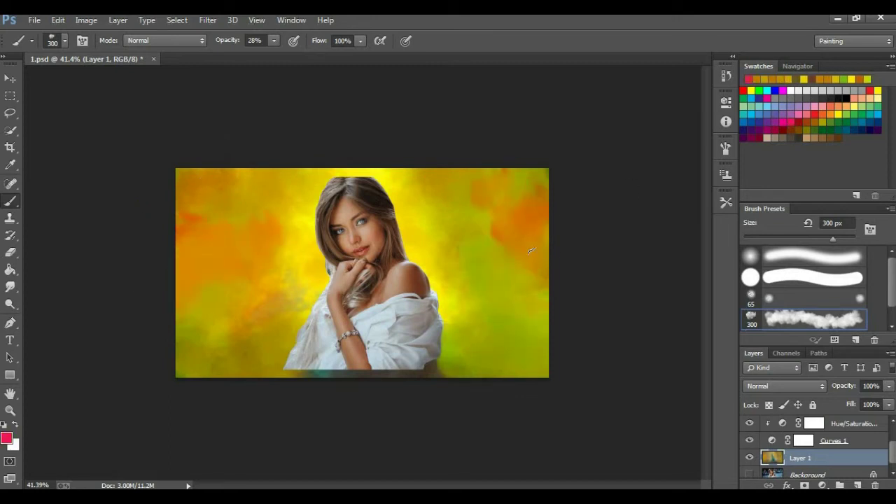
left_click(512, 220, "alt")
mouse_move(532, 287)
left_mouse_down()
mouse_move(504, 170)
mouse_move(536, 210)
left_mouse_up()
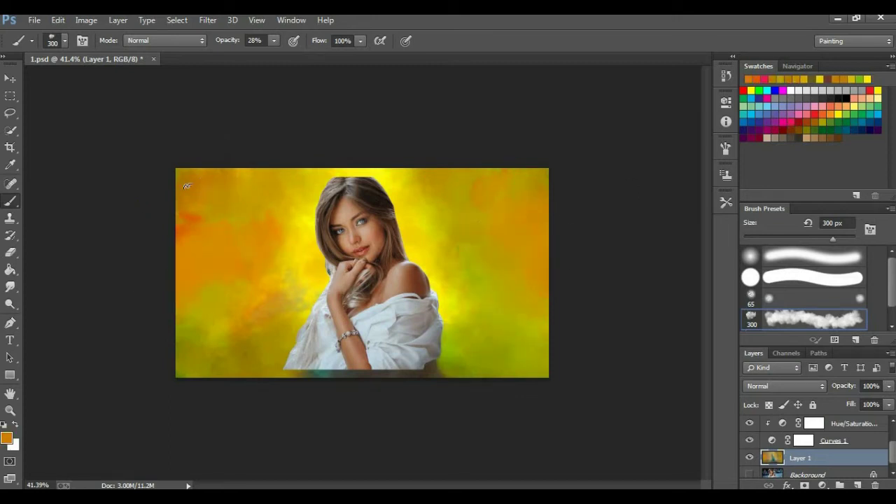
Repaint the left edge, bottom strip and area right of the head yellow-orange.
left_click(187, 186, "alt")
left_click_drag(179, 189, 186, 225)
left_click_drag(231, 361, 434, 369)
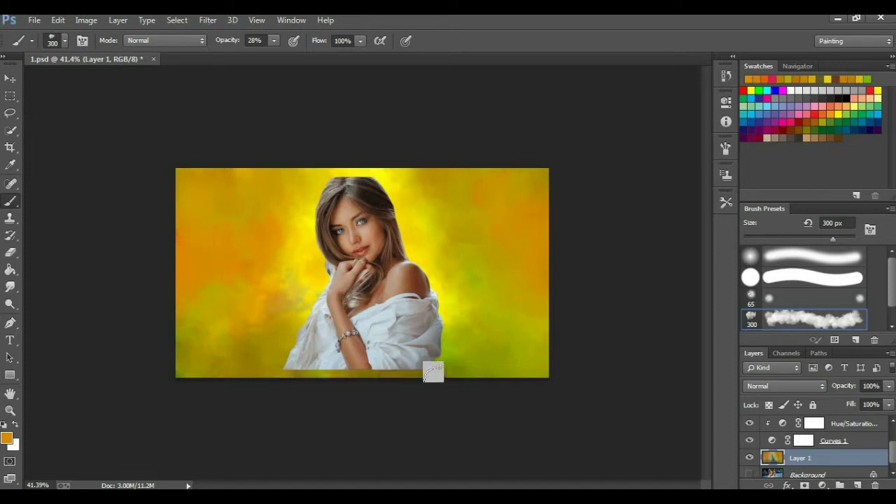
left_click(308, 223, "alt")
left_click(198, 255, "alt")
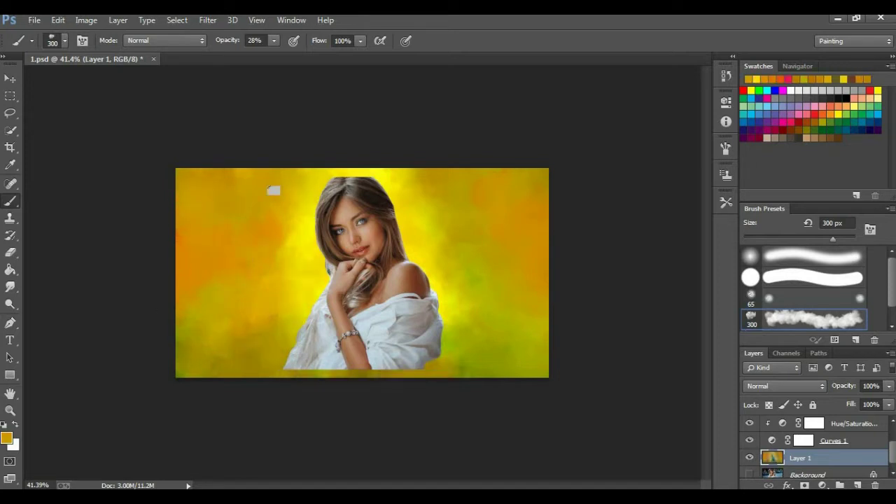
left_click(409, 181, "alt")
left_click_drag(409, 182, 483, 353)
Darken the bottom corners with olive and make the lower-left background more yellow.
left_click(381, 199, "alt")
left_click_drag(308, 347, 170, 385)
mouse_move(421, 350)
left_mouse_down()
mouse_move(518, 347)
mouse_move(532, 364)
left_mouse_up()
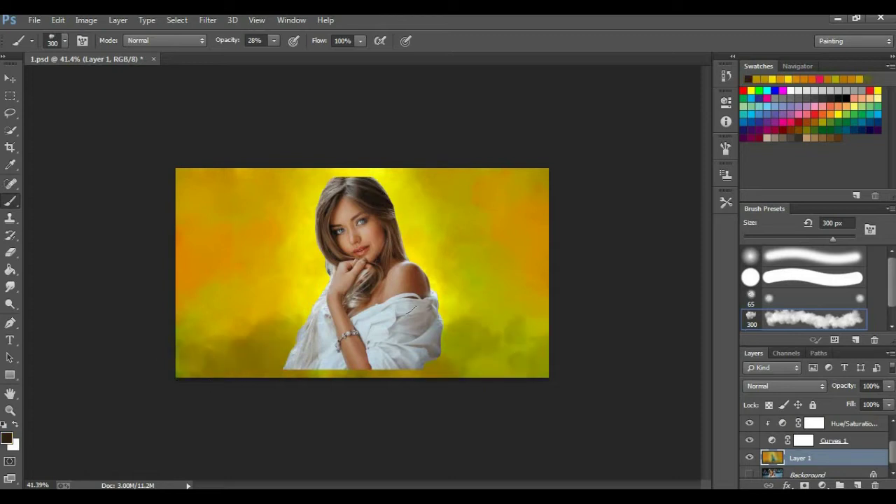
left_click(226, 283, "alt")
left_click_drag(210, 329, 276, 354)
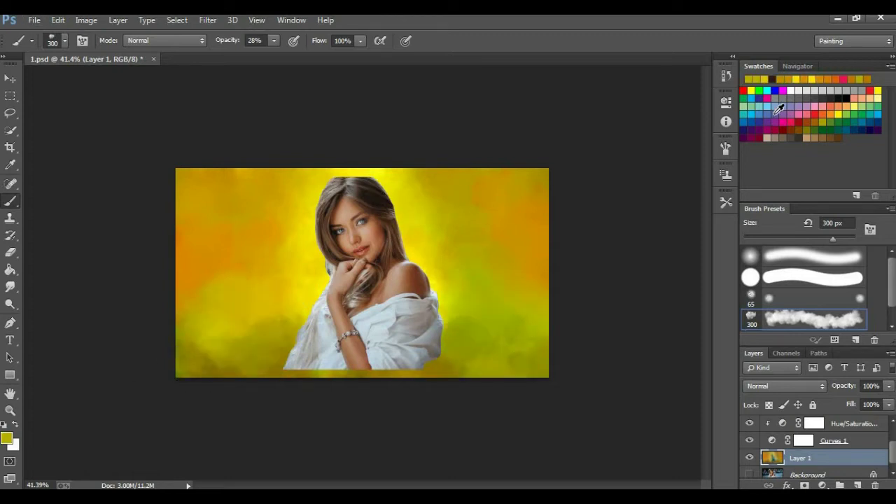
With a smaller brush, add light blue and purple strokes on both sides of the background.
left_click(360, 221, "alt")
key("bracketleft")
left_click_drag(498, 239, 464, 246)
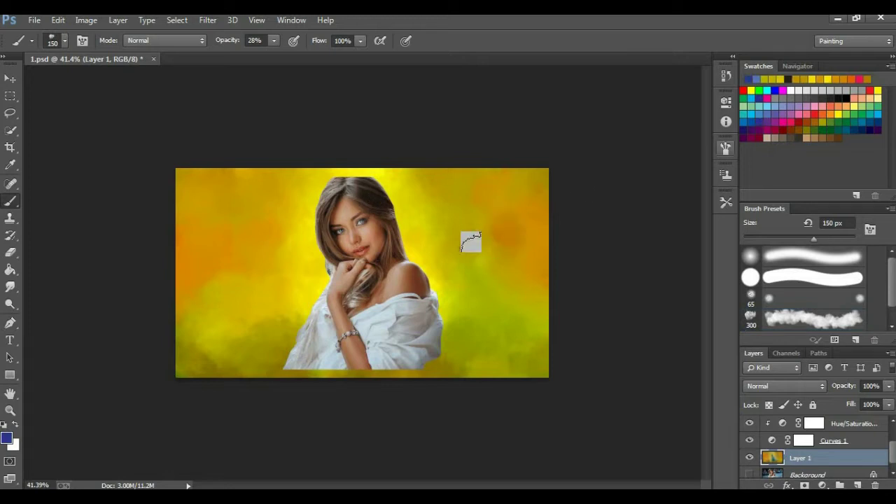
left_click_drag(214, 300, 217, 280)
left_click_drag(198, 339, 200, 238)
mouse_move(526, 311)
left_mouse_down()
mouse_move(490, 252)
mouse_move(480, 273)
left_mouse_up()
Cover the left purple and right blue-grey smears with orange, and repaint the lower right olive.
left_click(464, 245, "alt")
left_click(205, 245, "alt")
left_click_drag(205, 245, 196, 333)
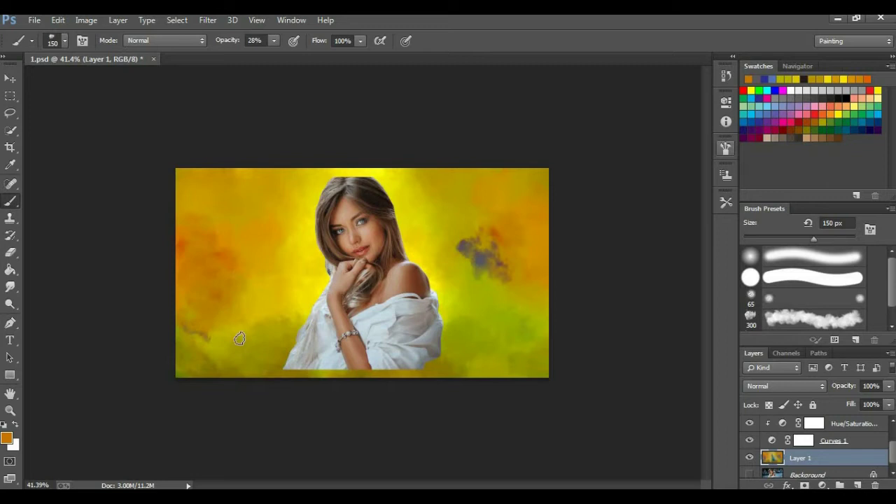
left_click(497, 225, "alt")
left_click_drag(497, 225, 532, 272)
left_click(533, 298, "alt")
left_click_drag(454, 364, 519, 371)
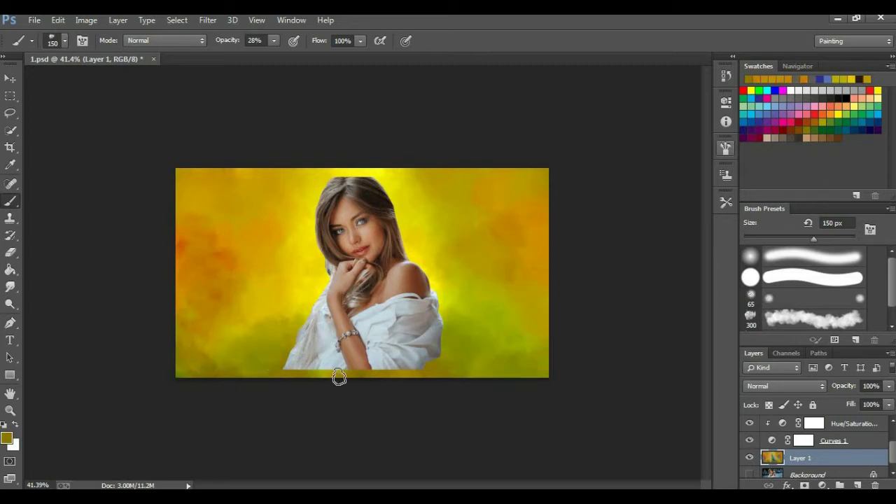
Sample yellow and orange from the background and raise the brush opacity to 46%.
left_click(310, 290, "alt")
left_click(200, 207, "alt")
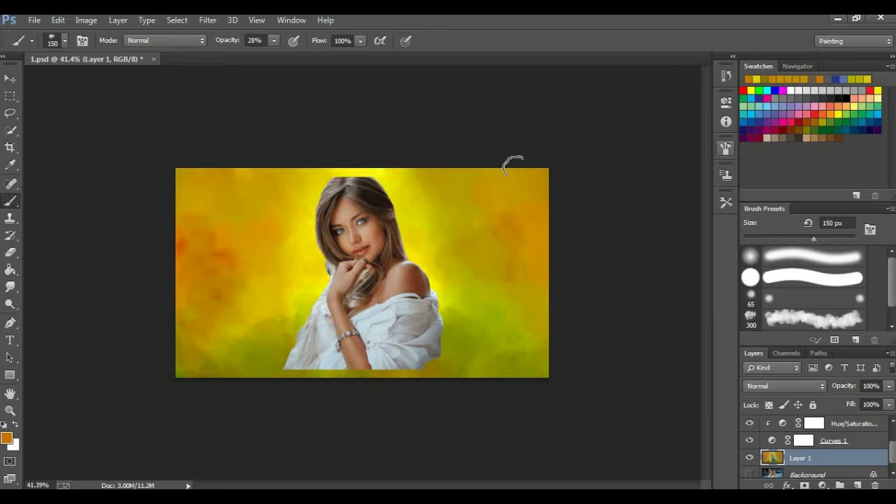
key("4")
key("6")
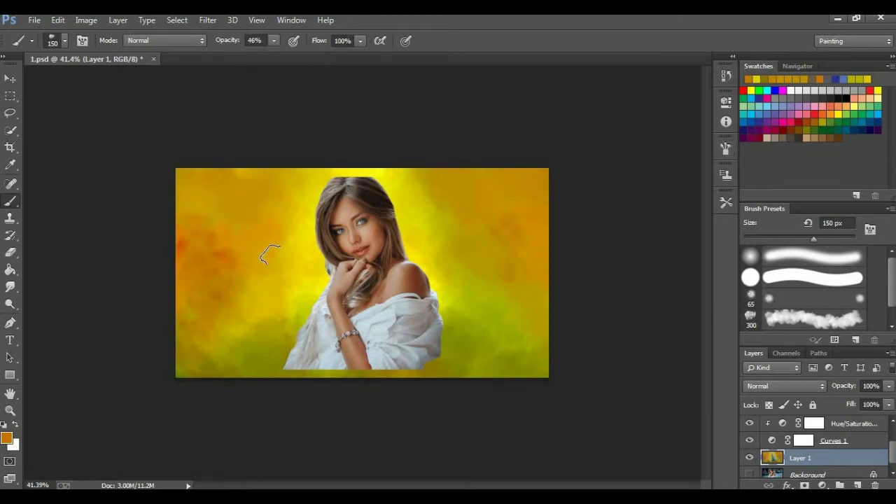
scroll(593, 200, "down", 2)
scroll(593, 200, "up", 4)
scroll(477, 258, "down", 1)
scroll(477, 258, "down", 1)
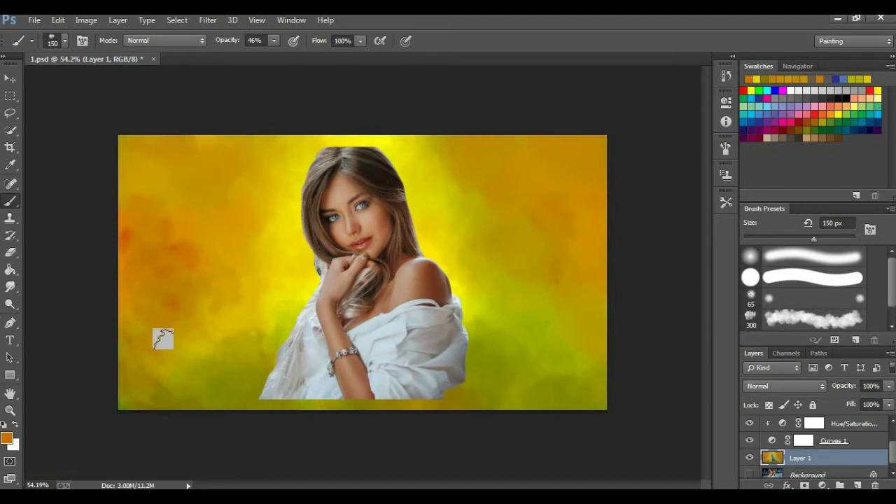
Add a Brightness/Contrast adjustment layer with Brightness -7 and Contrast 100.
left_click(823, 485)
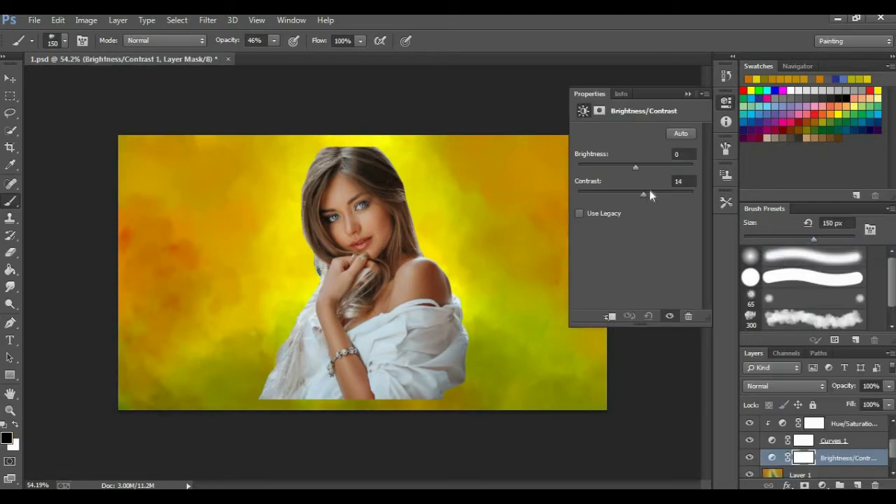
left_click_drag(609, 194, 705, 196)
left_click_drag(637, 168, 634, 165)
left_click(686, 93)
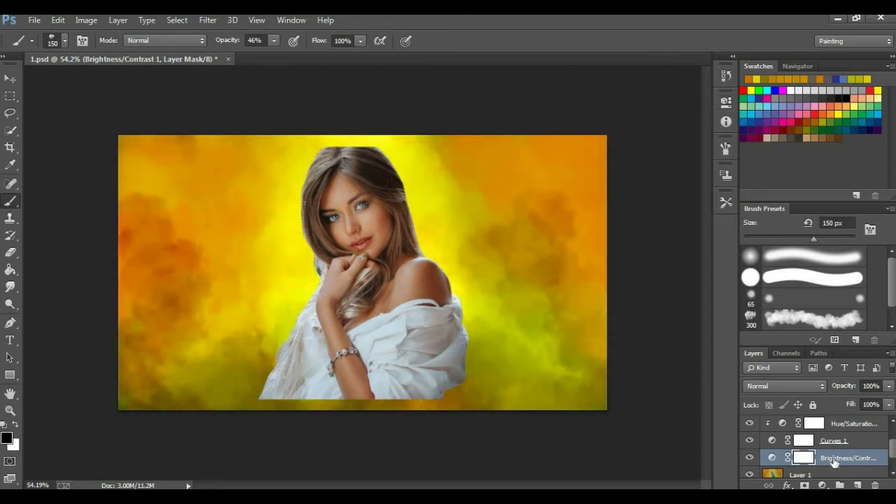
Add a Curves 2 adjustment above Layer 1, clip it, and raise a midtone point.
left_click(801, 475)
left_click(823, 485)
left_click(800, 274)
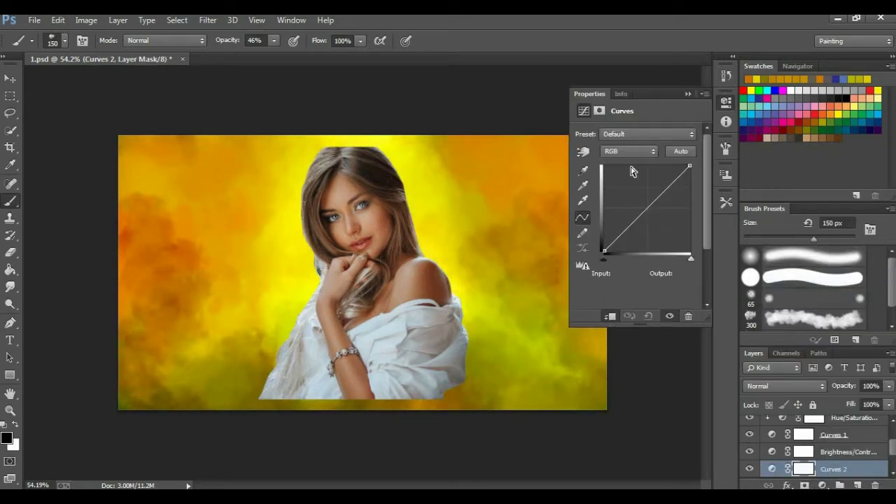
key("ctrl+alt+g")
left_click_drag(650, 206, 650, 210)
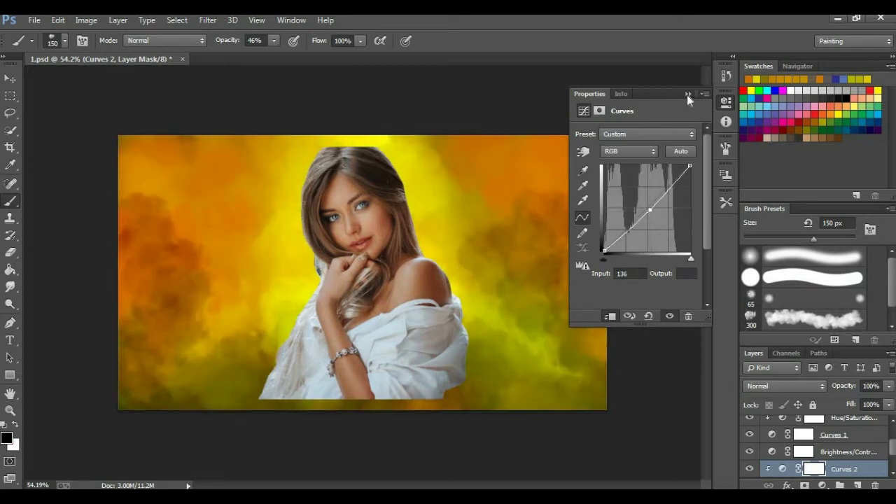
left_click(687, 94)
left_click(9, 286)
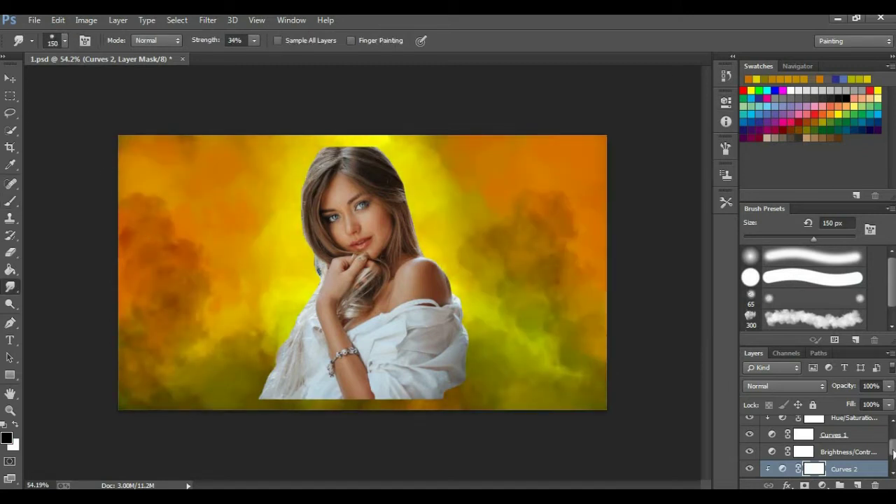
On Layer 1, paint green on the right, then at 17% opacity tint the lower left greener.
scroll(894, 454, "down", 2)
left_click(800, 458)
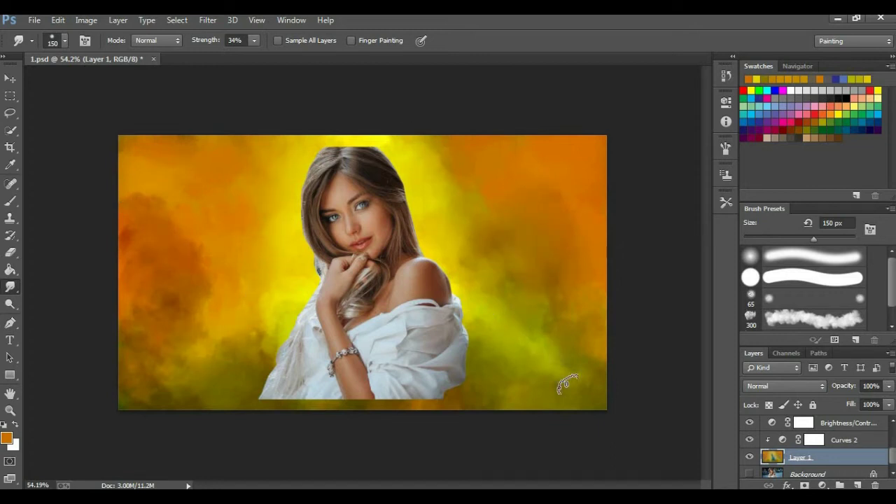
left_click(10, 201)
left_click(444, 287, "alt")
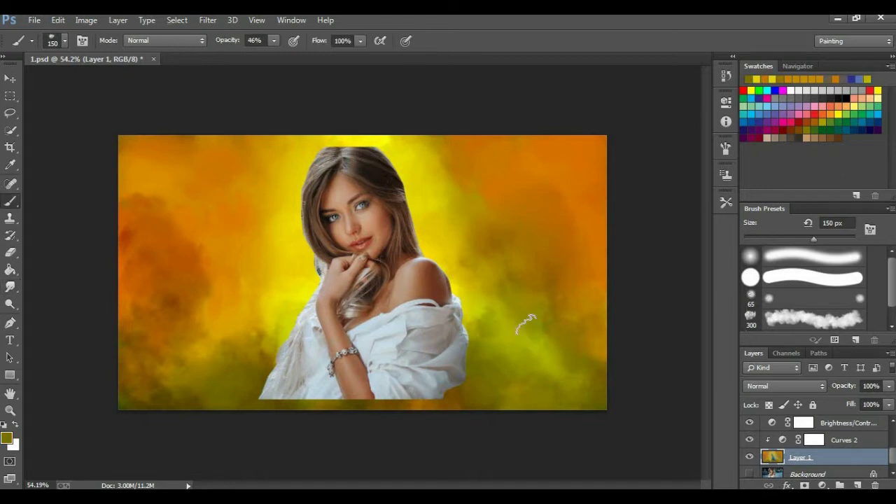
left_click_drag(491, 315, 539, 399)
left_click(521, 326, "alt")
left_click_drag(274, 40, 251, 56)
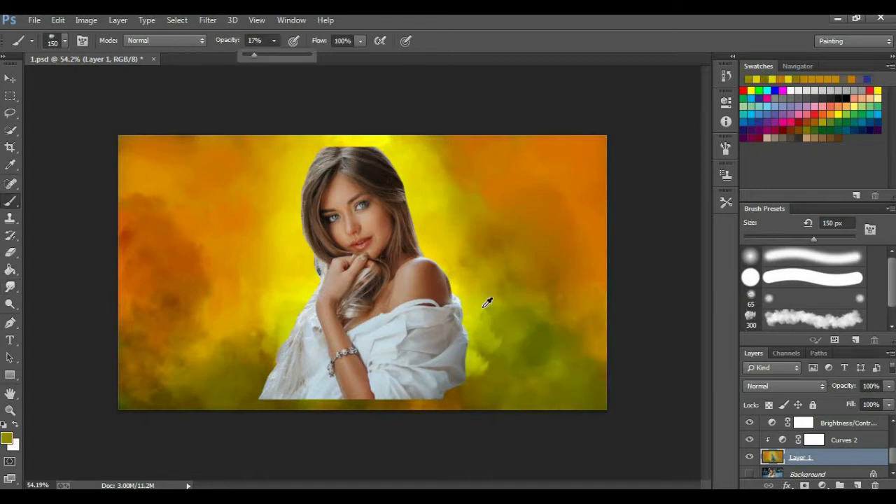
left_click_drag(210, 336, 283, 353)
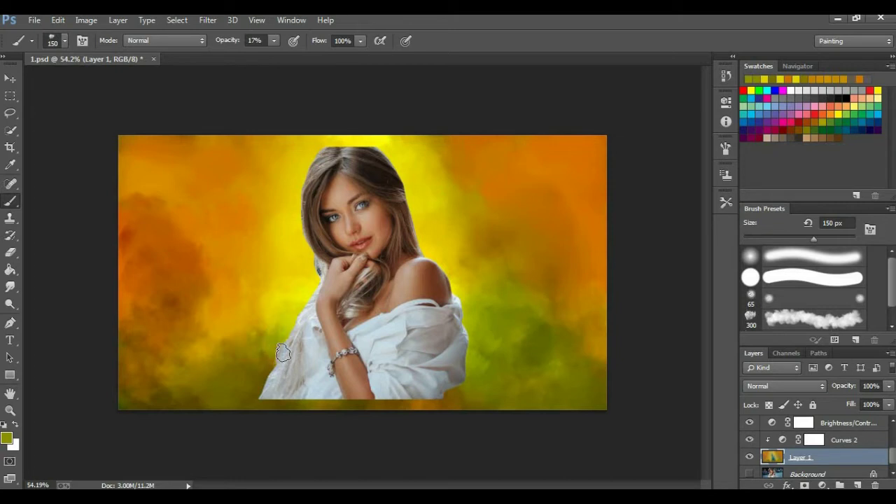
Brush orange into the left background and soft yellow into the right-middle and beside the hair.
left_click(220, 182, "alt")
left_click_drag(161, 238, 223, 303)
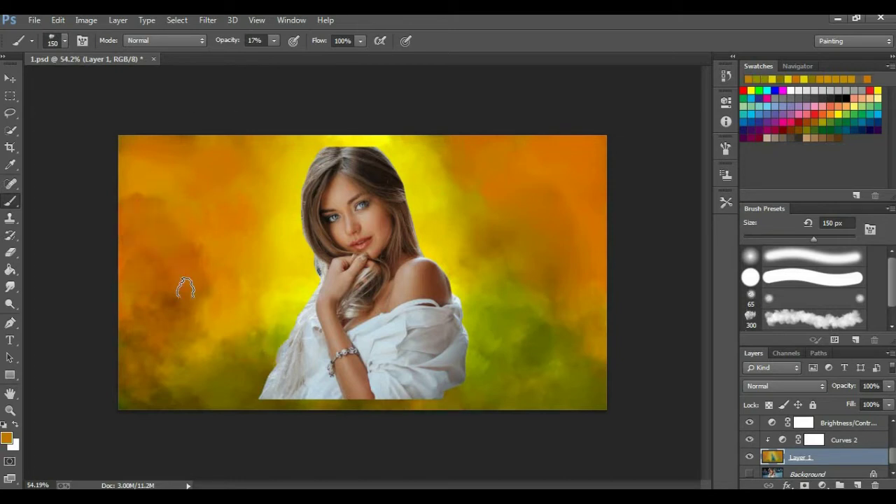
left_click(440, 164, "alt")
left_click_drag(463, 203, 560, 308)
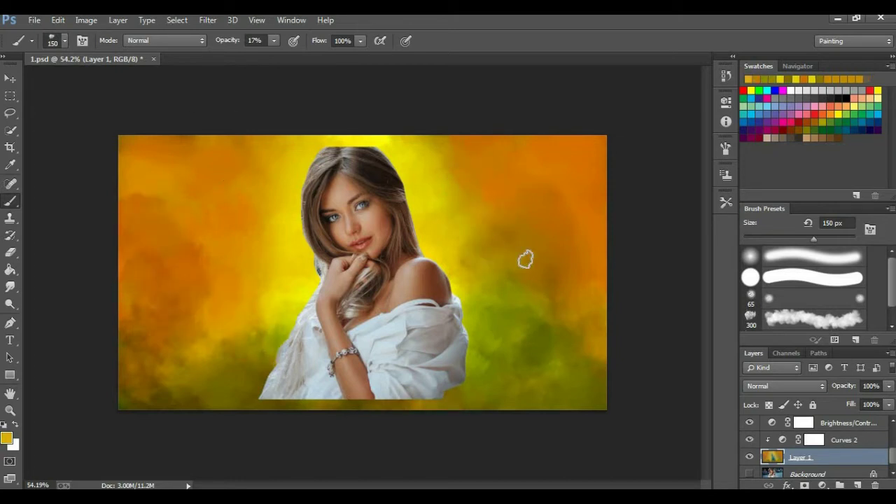
left_click(502, 353, "alt")
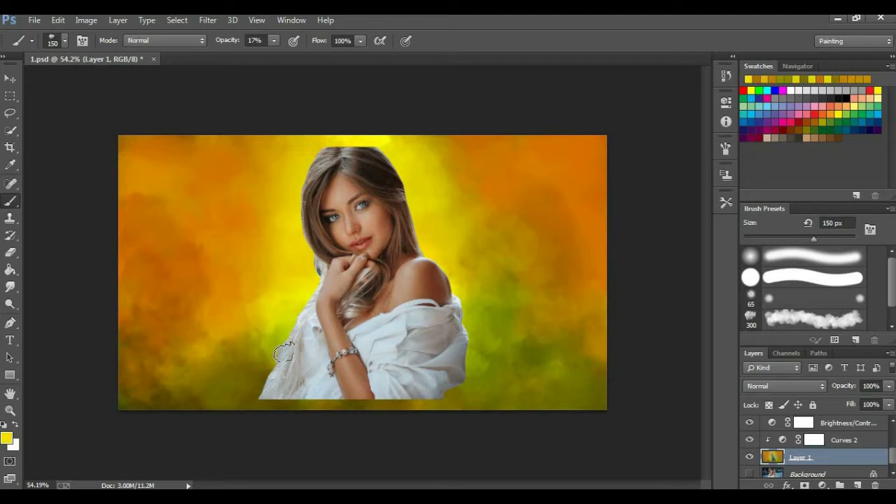
left_click_drag(297, 290, 209, 288)
scroll(209, 288, "down", 2)
key("r")
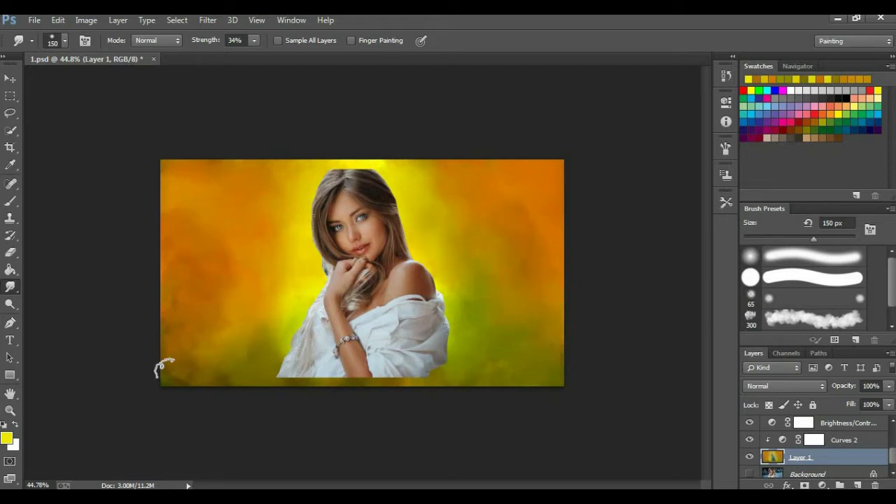
Apply Unsharp Mask to Layer 1 with Amount 66%, Radius 52.9 pixels and Threshold 0.
scroll(180, 280, "up", 1)
left_click(208, 20)
mouse_move(221, 216)
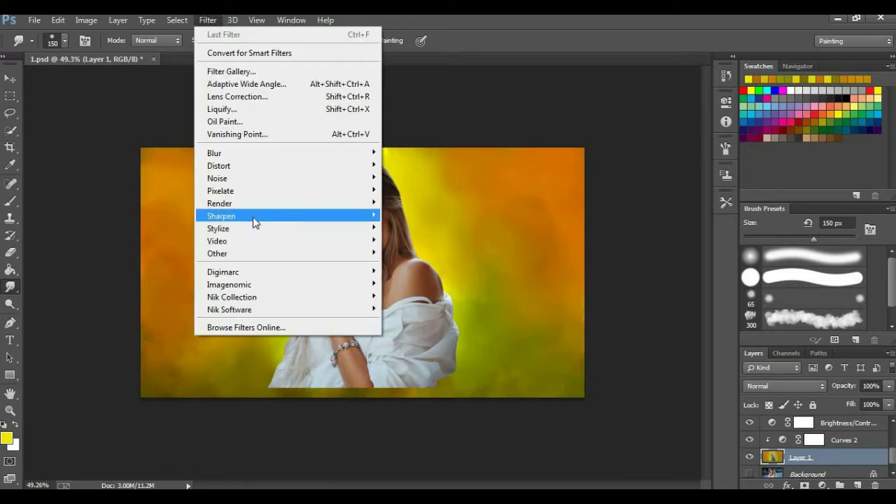
left_click(413, 278)
type("68")
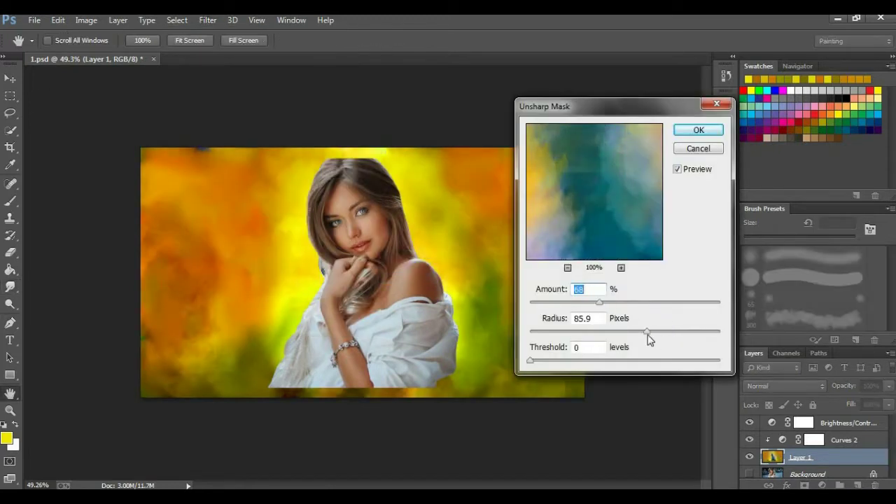
left_click_drag(647, 337, 599, 341)
left_click(612, 303)
left_click_drag(624, 106, 734, 103)
left_click(742, 335)
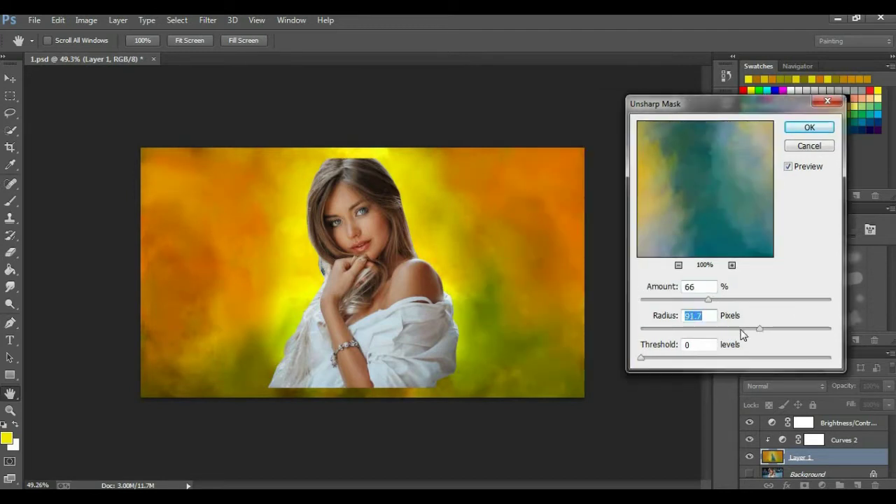
left_click_drag(746, 328, 747, 328)
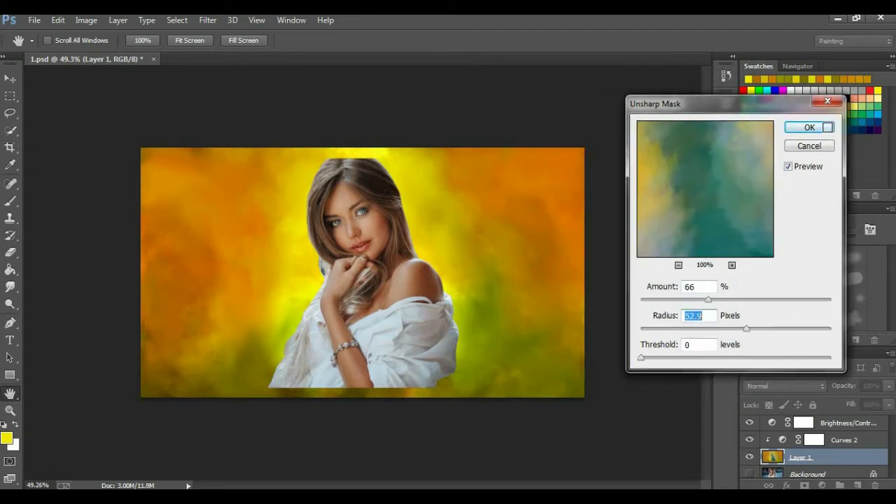
left_click(811, 128)
key("r")
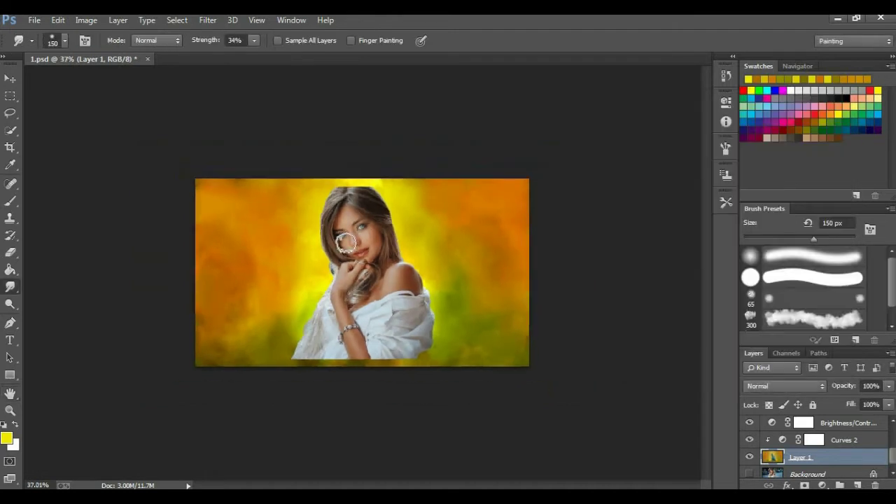
key("ctrl+plus")
key("ctrl+minus")
key("ctrl+plus")
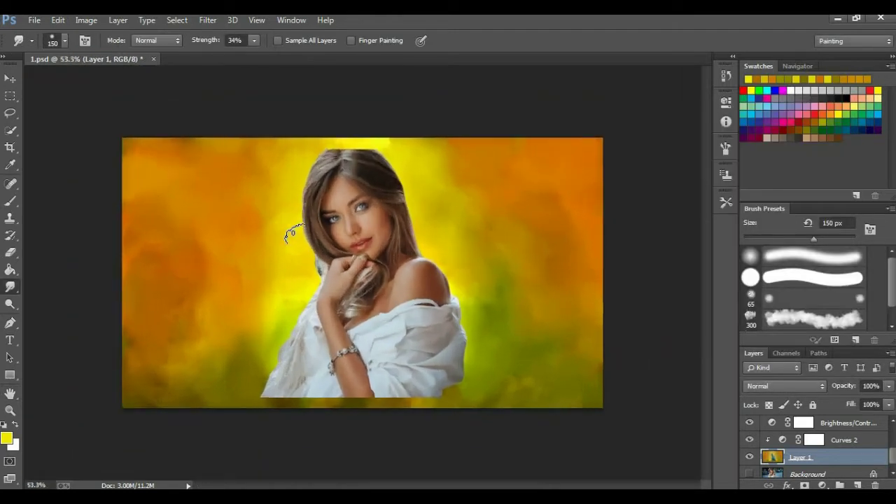
In 2.psd, trace a pen path above the flat hairline and make it a selection.
key("d")
key("v")
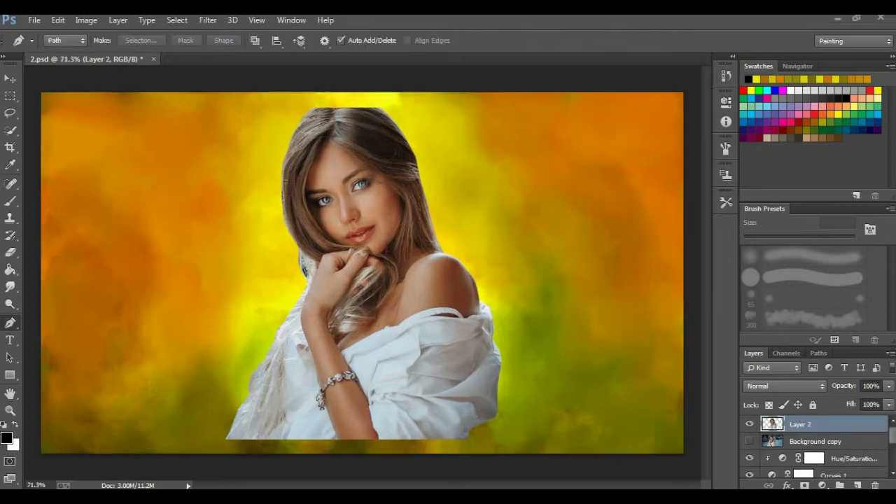
scroll(210, 126, "up", 4)
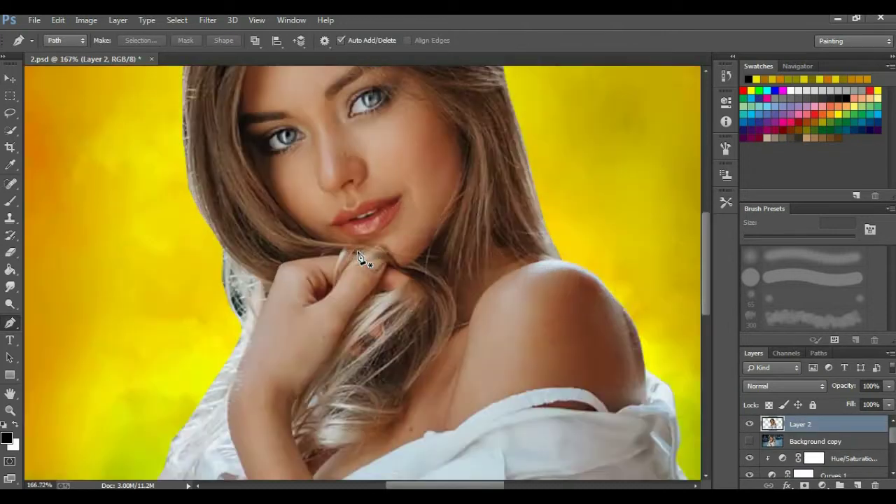
scroll(184, 124, "up", 4)
left_click(212, 132)
left_click(227, 122)
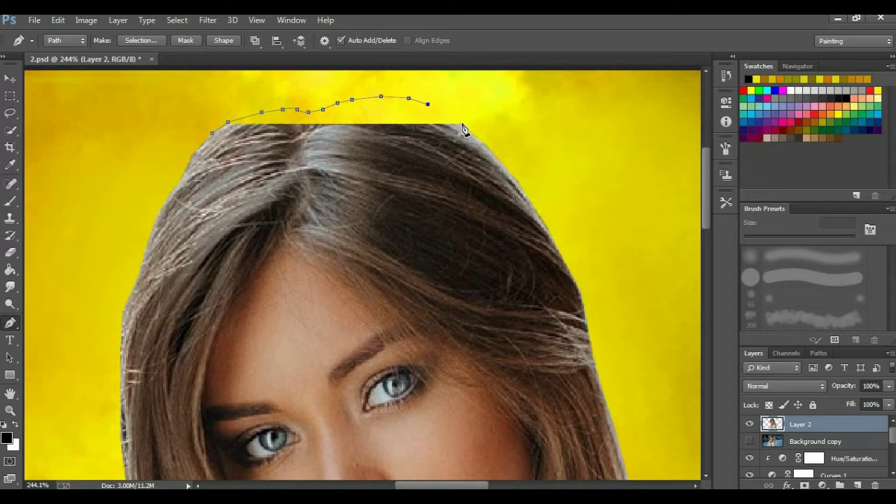
right_click(238, 154)
left_click(281, 210)
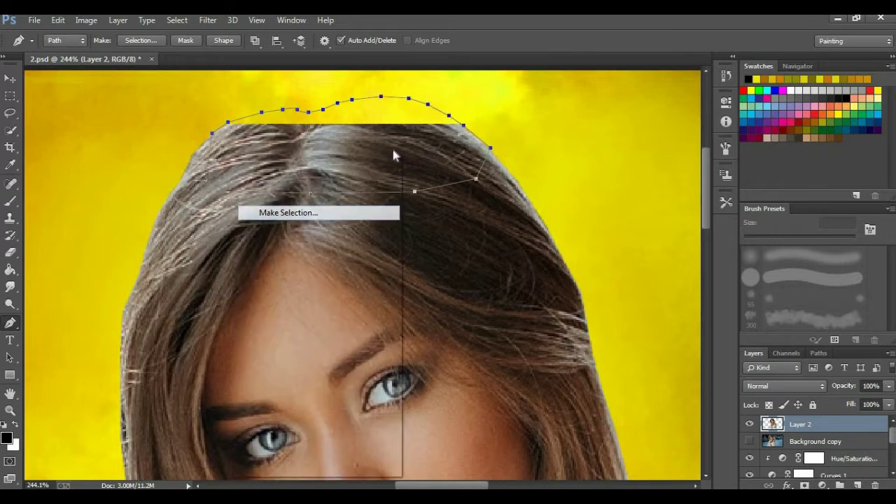
key("Return")
Clone-stamp hair texture into the yellow gap to form a rounded crown, then deselect.
key("s")
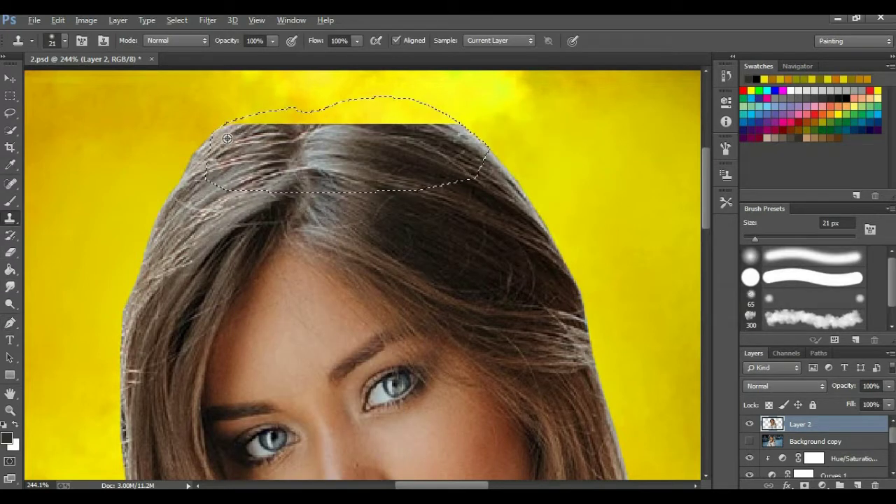
mouse_move(241, 144)
left_mouse_down()
mouse_move(263, 125)
mouse_move(308, 126)
left_mouse_up()
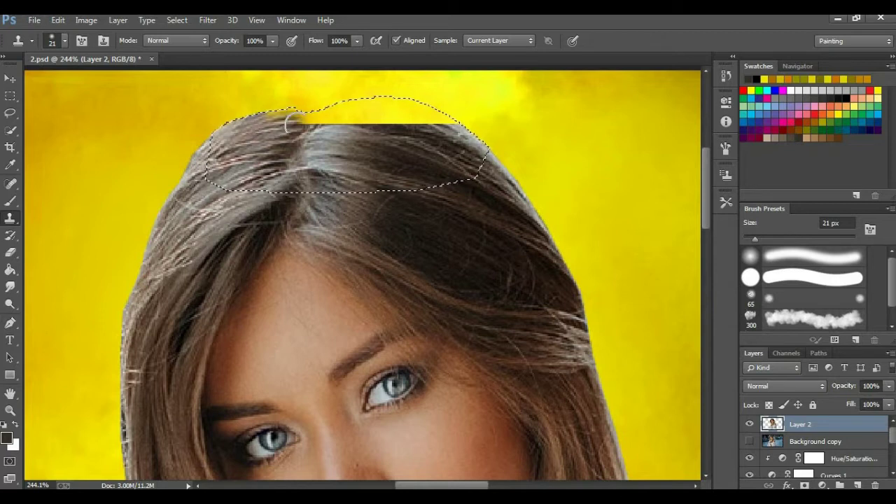
mouse_move(416, 144)
left_mouse_down()
mouse_move(384, 122)
mouse_move(429, 140)
mouse_move(329, 120)
mouse_move(455, 126)
mouse_move(439, 116)
mouse_move(480, 140)
mouse_move(420, 105)
mouse_move(436, 114)
mouse_move(389, 100)
mouse_move(455, 126)
mouse_move(420, 109)
mouse_move(476, 154)
mouse_move(393, 102)
mouse_move(462, 140)
mouse_move(420, 106)
mouse_move(318, 111)
left_mouse_up()
left_click_drag(378, 122, 437, 105)
left_click_drag(350, 102, 476, 154)
key("ctrl+d")
Brighten the portrait's highlights with a Levels adjustment by pulling in the white point.
key("v")
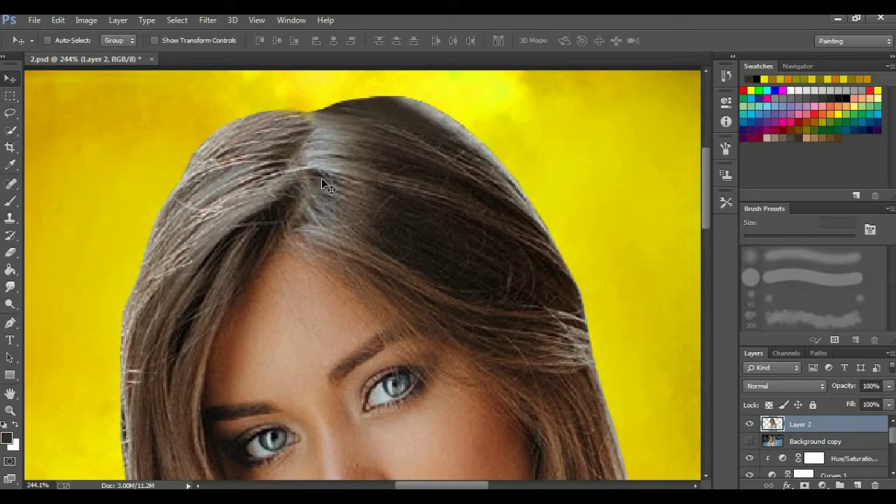
scroll(330, 203, "down", 5)
scroll(480, 267, "up", 2)
scroll(477, 282, "up", 2)
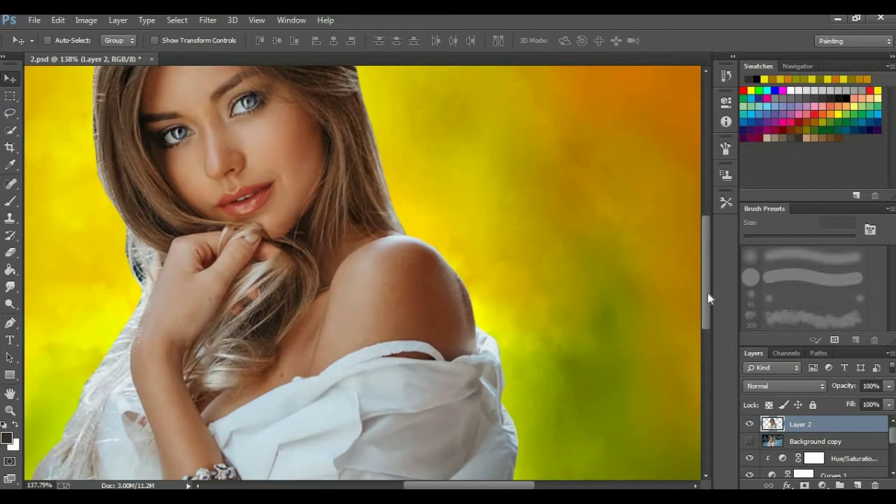
scroll(131, 150, "up", 1)
left_click(117, 20)
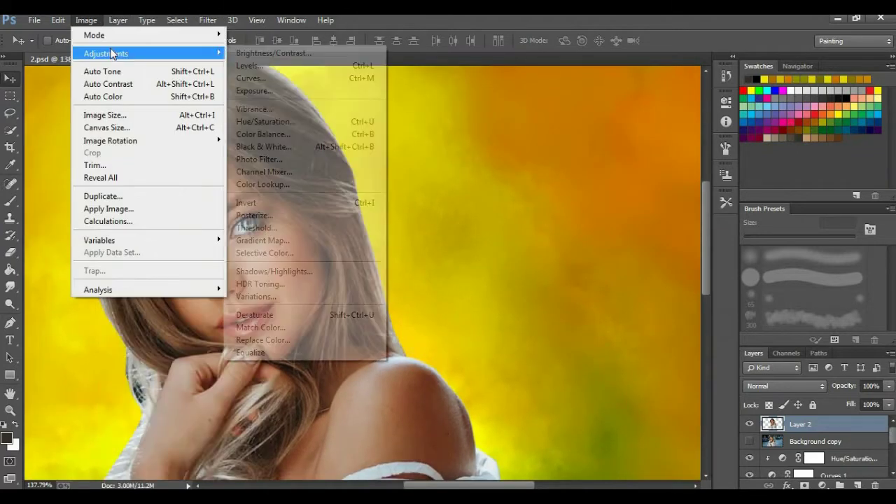
left_click(245, 66)
left_click_drag(759, 253, 735, 256)
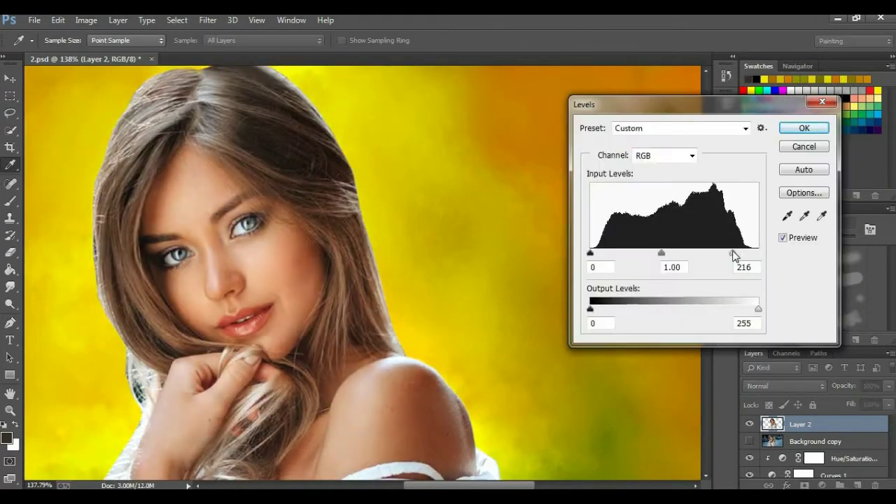
left_click(804, 129)
Add Brightness/Contrast, then lower Hue/Saturation saturation to -28.
left_click(86, 20)
left_click(245, 54)
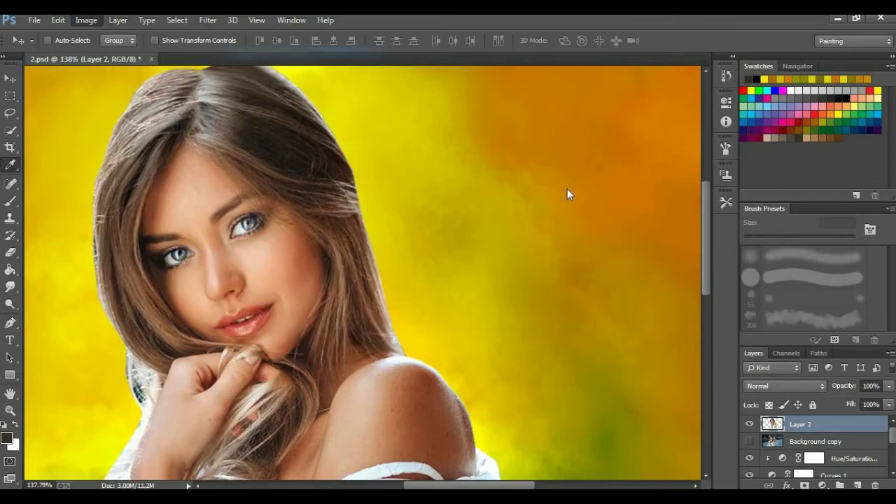
left_click(639, 147)
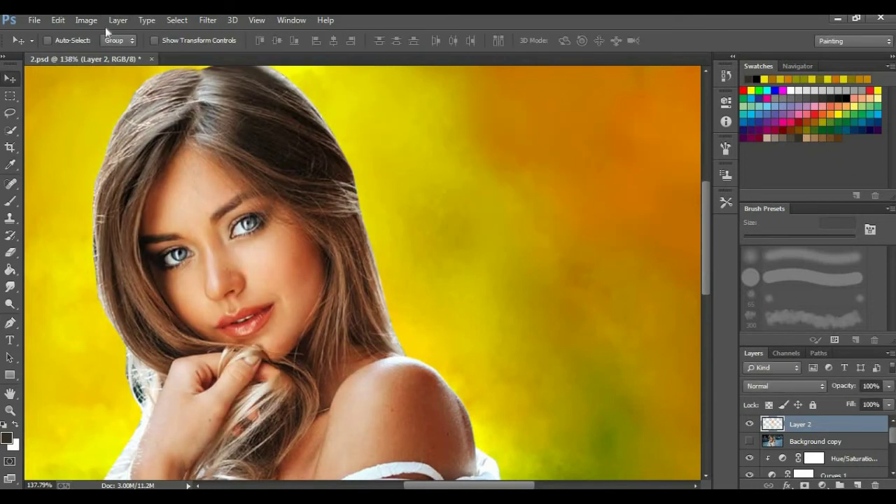
left_click(86, 20)
left_click(298, 122)
mouse_move(593, 207)
left_mouse_down()
mouse_move(562, 208)
mouse_move(590, 207)
left_mouse_up()
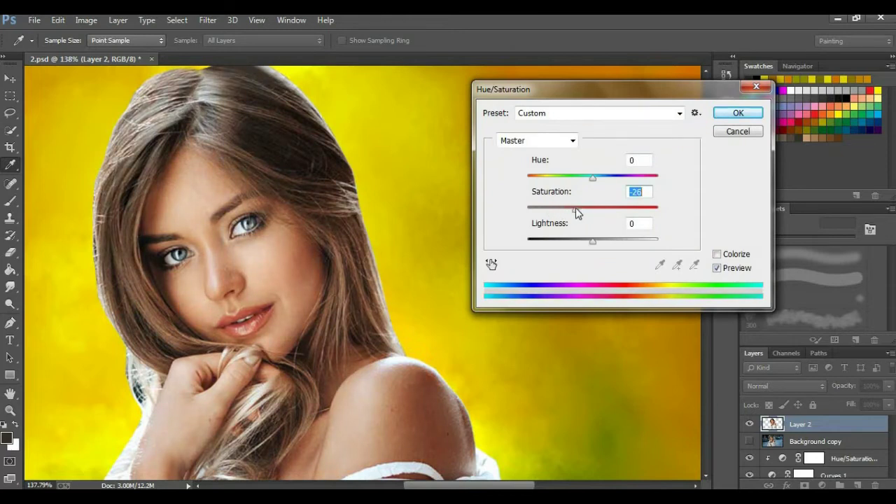
left_click(758, 119)
Sharpen the portrait with Unsharp Mask at radius 5.0 and amount 80%.
key("v")
scroll(367, 200, "down", 2)
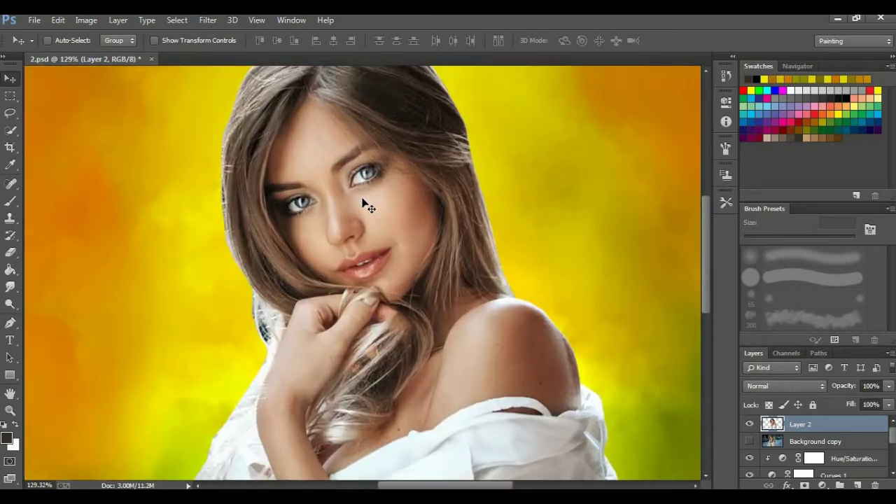
scroll(703, 329, "up", 2)
left_click(207, 19)
mouse_move(221, 215)
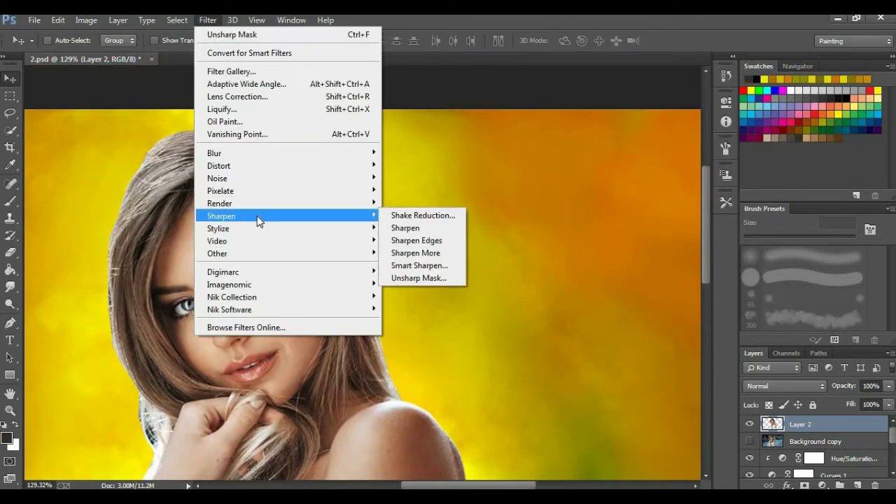
left_click(428, 278)
left_click_drag(739, 328, 692, 328)
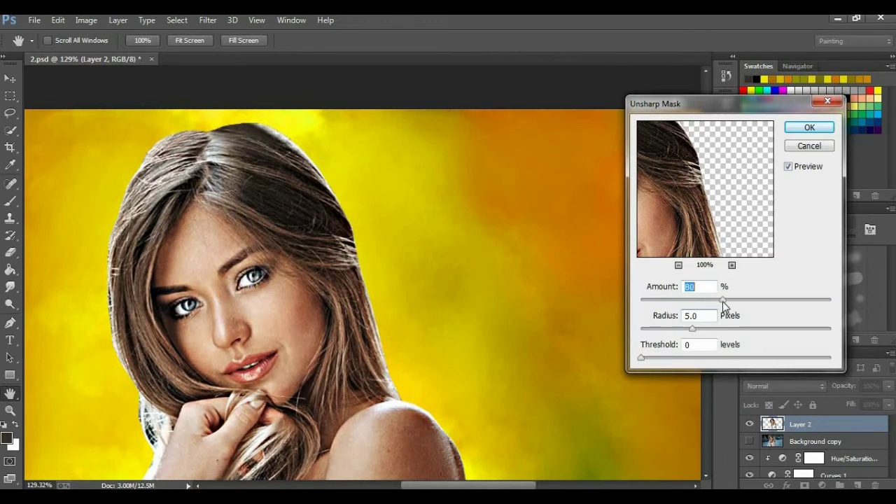
left_click_drag(723, 301, 721, 303)
left_click(810, 127)
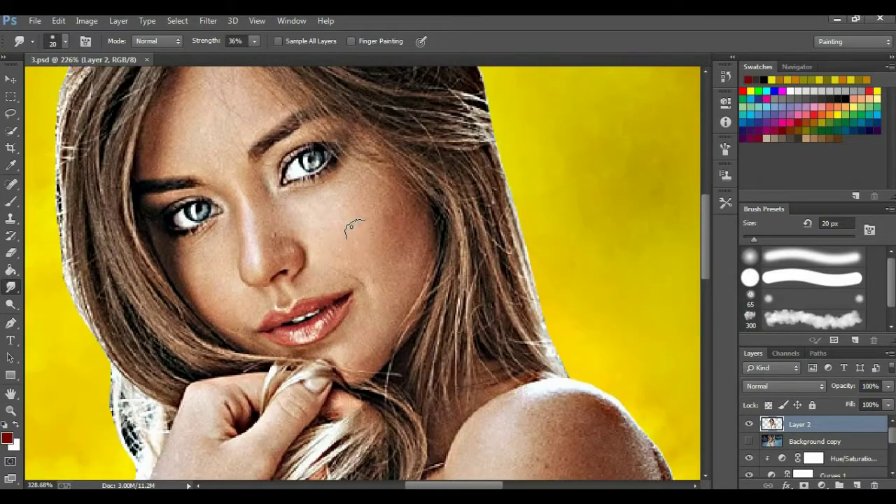
Smudge the skin under the eye, beside the nose, down the cheek and along the chin.
scroll(355, 228, "up", 2)
scroll(184, 155, "up", 3)
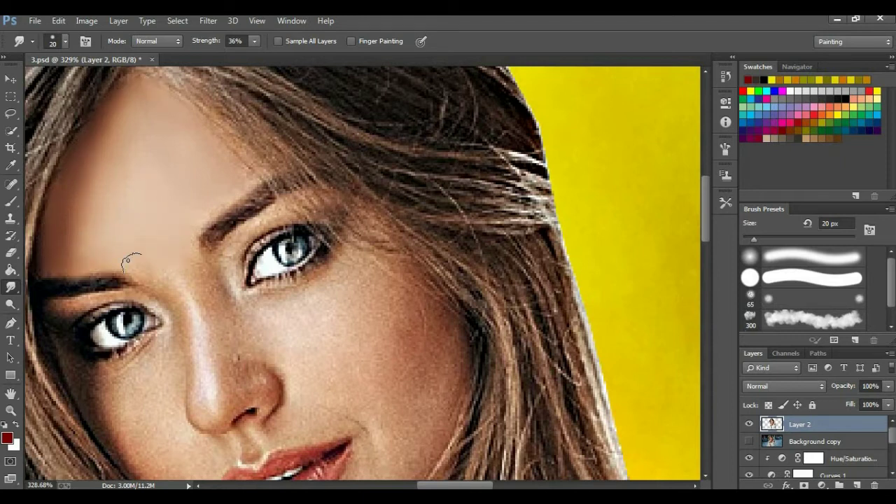
left_click_drag(265, 300, 286, 358)
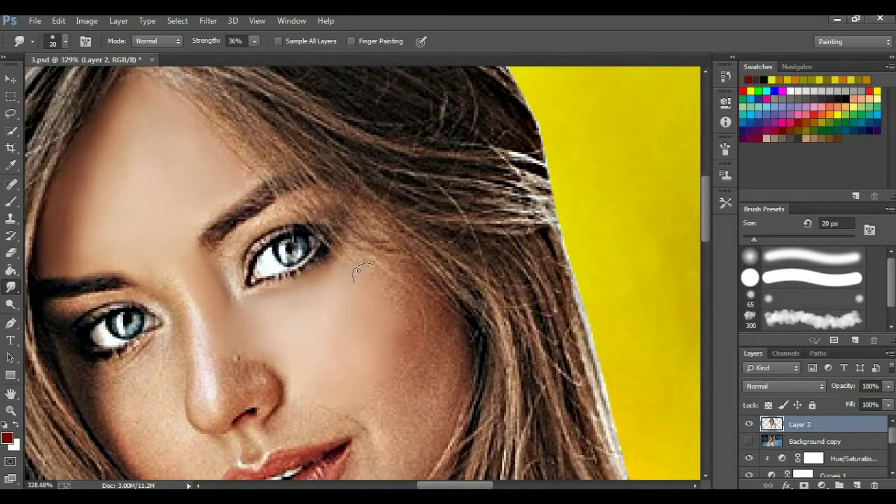
left_click_drag(390, 273, 411, 331)
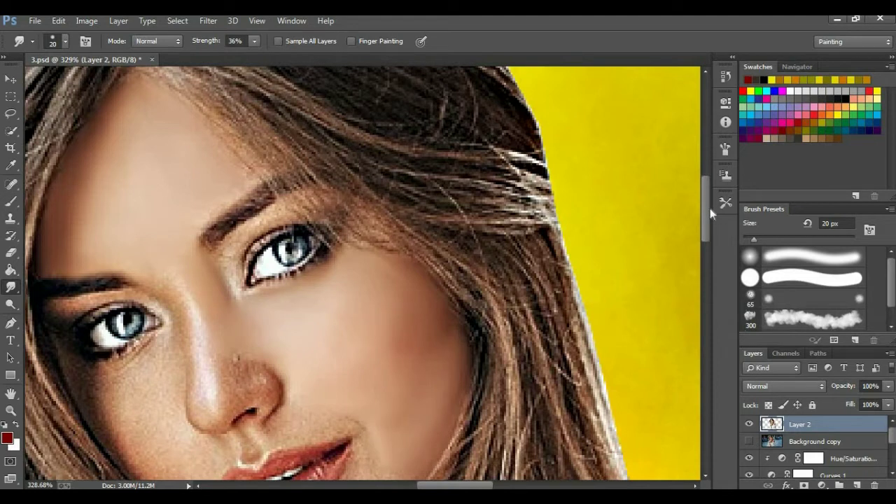
left_click_drag(709, 208, 709, 229)
left_click_drag(388, 352, 339, 415)
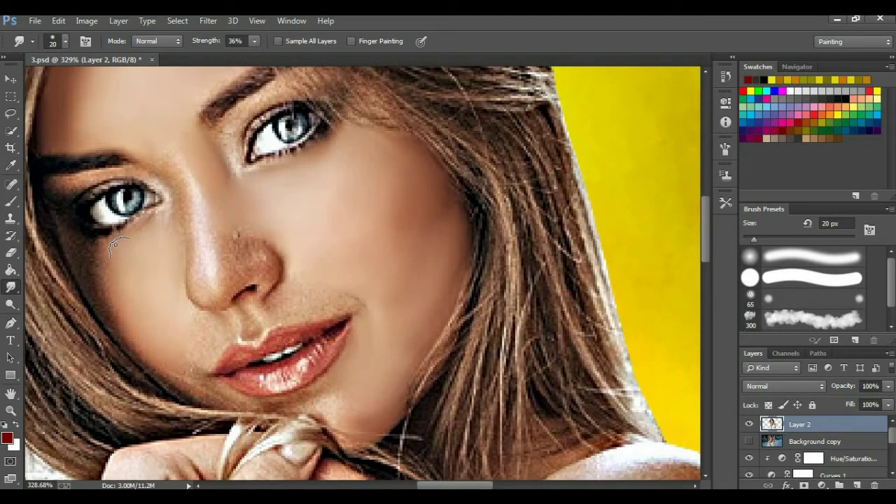
With a smaller brush, smudge the nose side, nostril, bright spots above the lip and chin.
key("bracketleft")
scroll(150, 254, "up", 1)
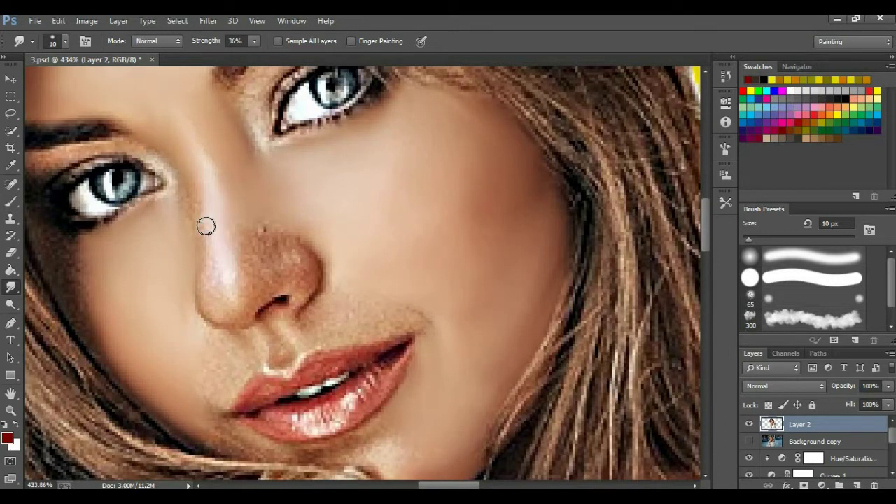
mouse_move(232, 312)
left_mouse_down()
mouse_move(259, 294)
mouse_move(248, 230)
mouse_move(255, 271)
mouse_move(272, 262)
mouse_move(310, 266)
mouse_move(316, 296)
mouse_move(282, 250)
left_mouse_up()
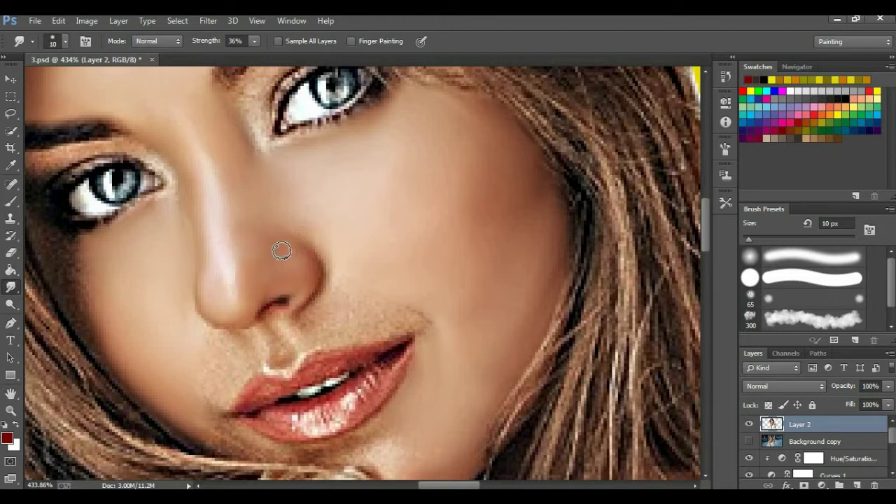
left_click_drag(252, 308, 329, 273)
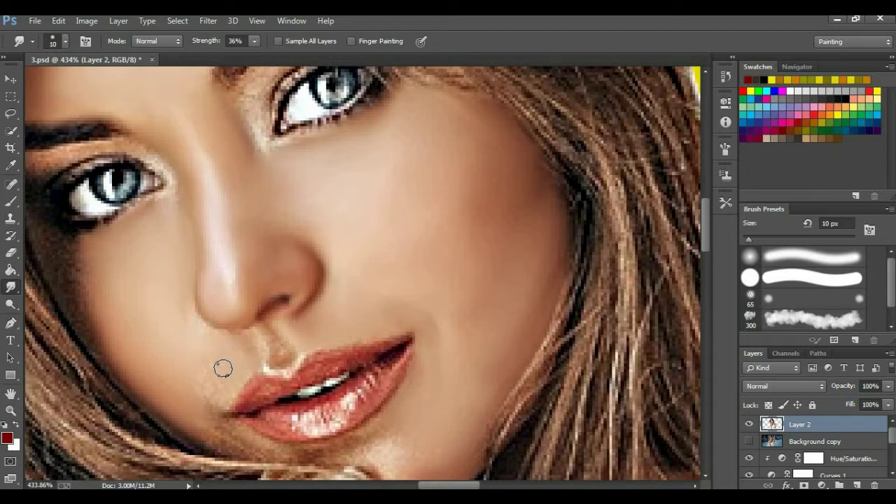
mouse_move(252, 332)
left_mouse_down()
mouse_move(292, 360)
mouse_move(257, 334)
left_mouse_up()
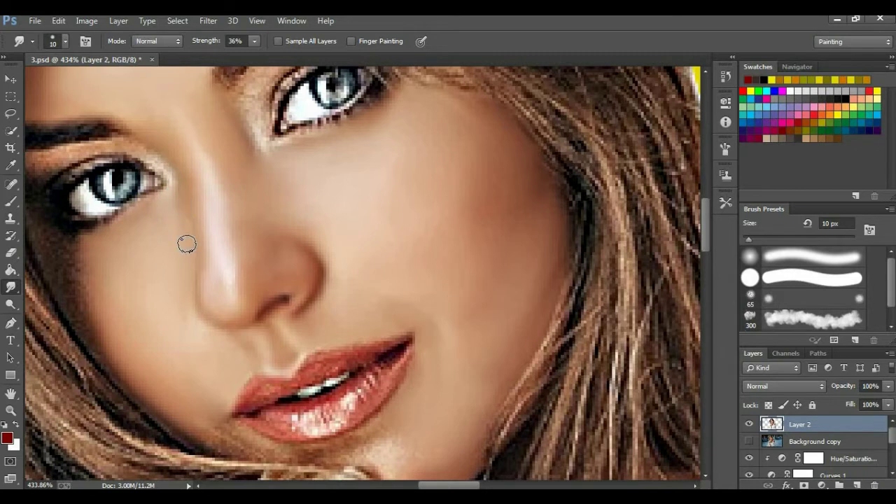
scroll(705, 248, "down", 5)
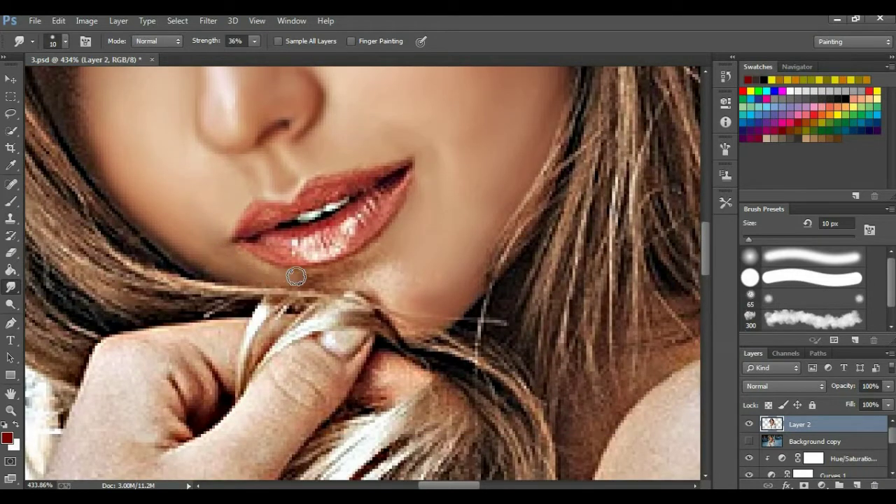
left_click_drag(413, 333, 421, 284)
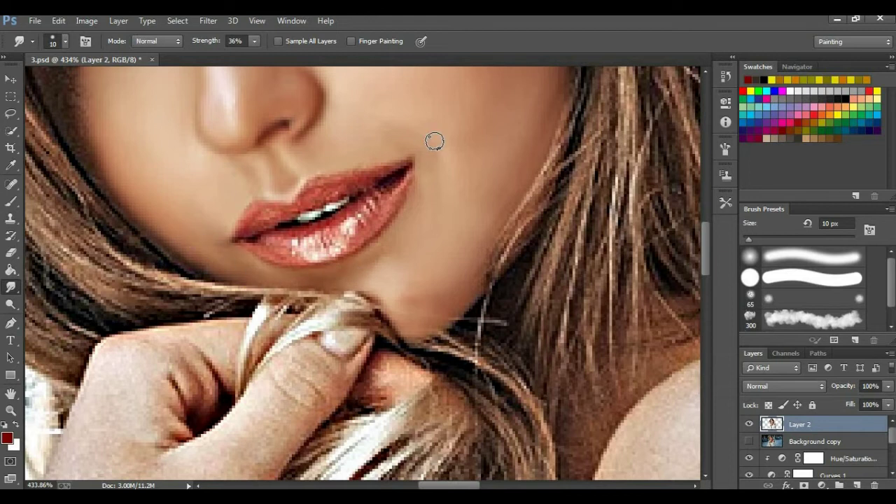
Lighten the shadow beside the left eye's inner corner by smudging.
left_click_drag(434, 142, 249, 329)
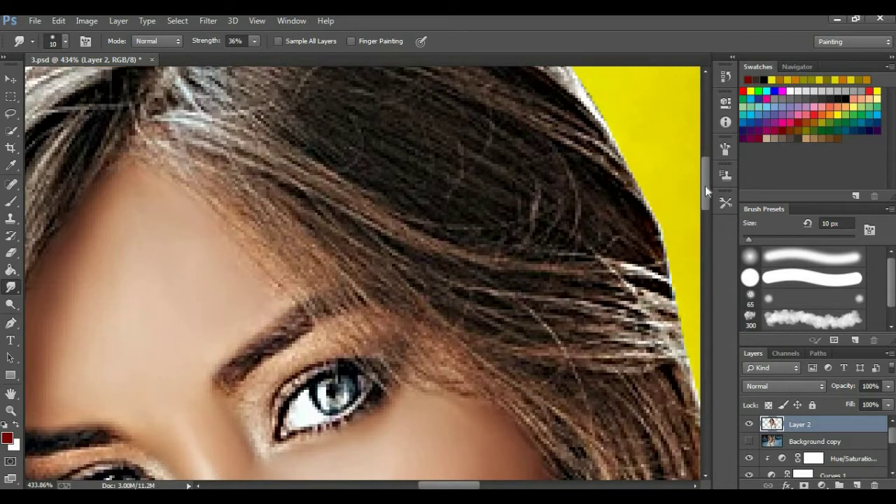
left_click_drag(706, 190, 706, 202)
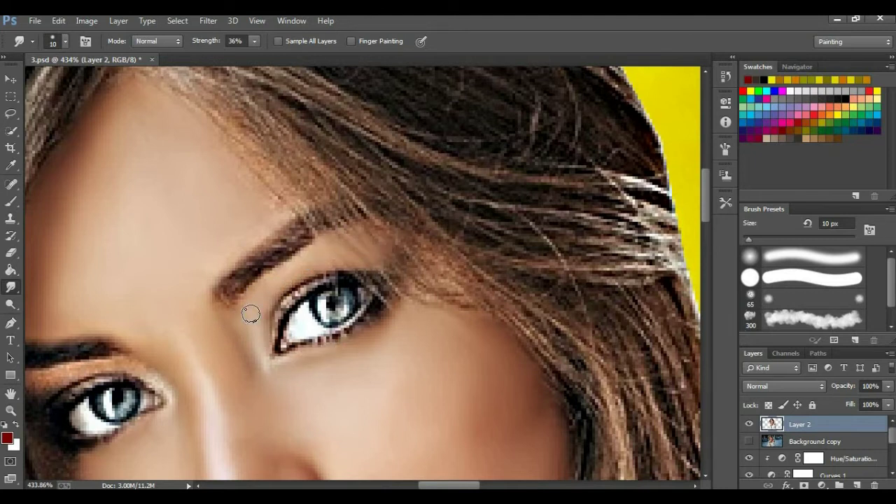
scroll(251, 315, "left", 3)
scroll(336, 363, "left", 3)
left_click_drag(270, 379, 259, 416)
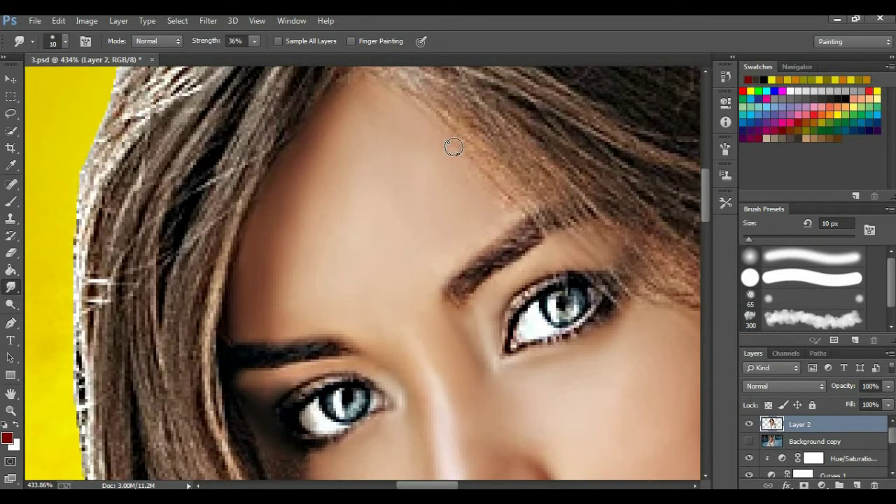
left_click_drag(707, 197, 707, 218)
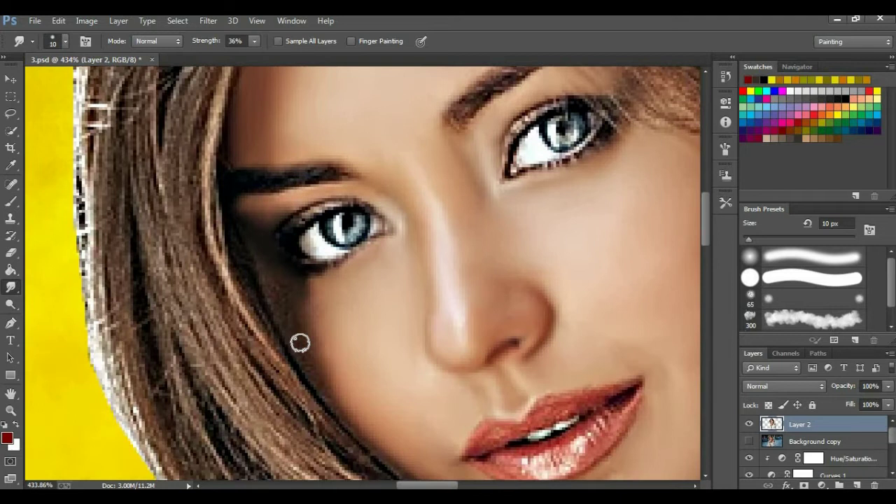
Smooth the dark lip-corner line and the lower lip's glossy highlights.
scroll(499, 279, "down", 5)
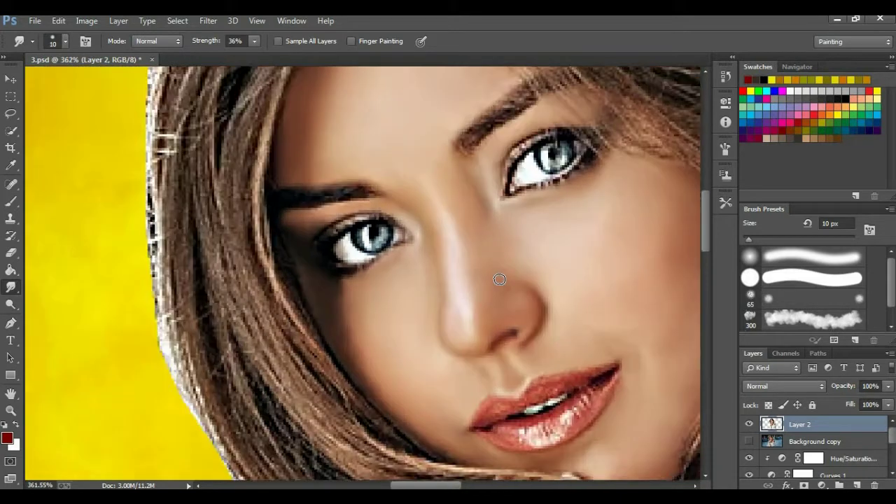
scroll(530, 316, "up", 5)
left_click_drag(501, 339, 449, 364)
mouse_move(494, 384)
left_mouse_down()
mouse_move(536, 371)
mouse_move(532, 385)
mouse_move(562, 341)
mouse_move(540, 349)
mouse_move(573, 319)
left_mouse_up()
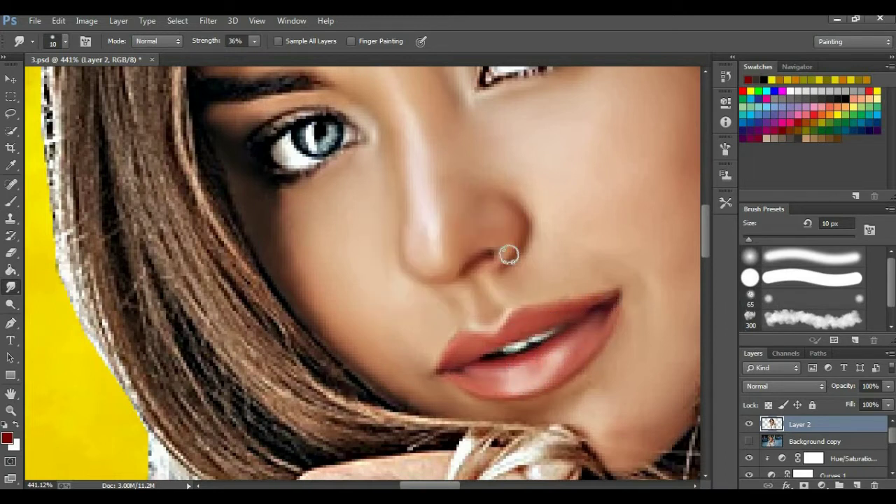
scroll(662, 227, "down", 3)
scroll(701, 267, "up", 3)
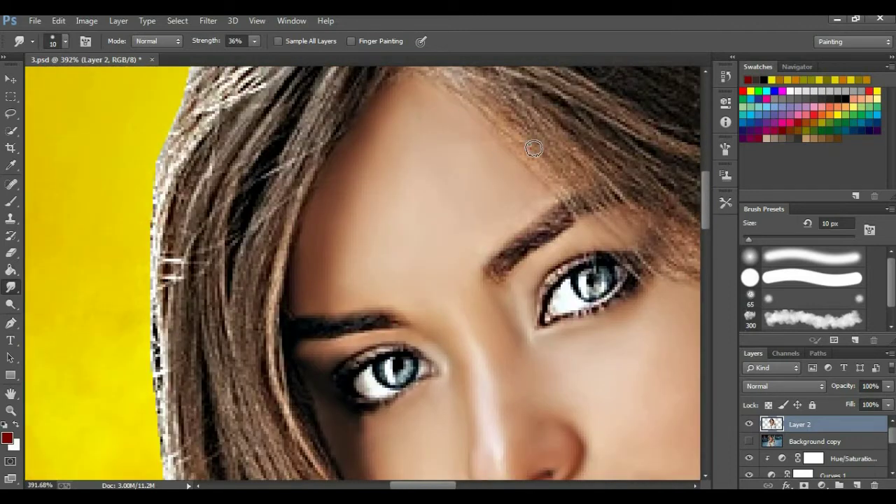
scroll(703, 198, "down", 3)
scroll(704, 217, "down", 3)
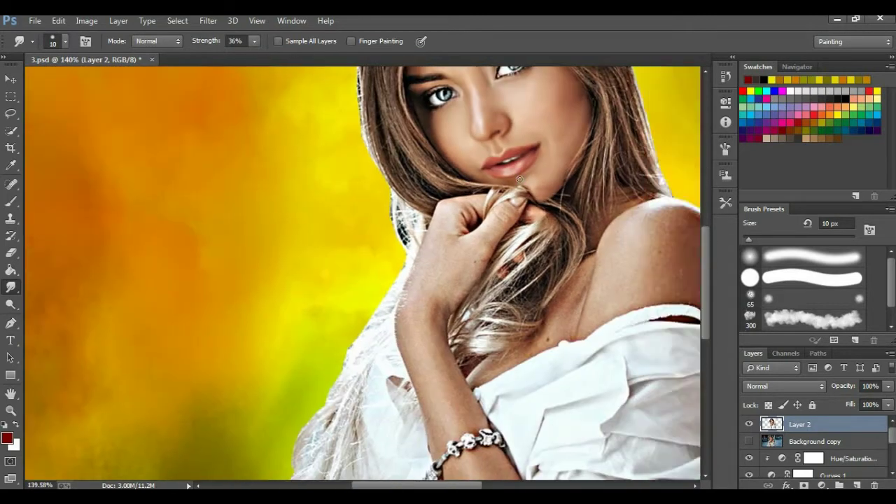
Load Layer 2's selection, then smudge the shoulder edge and skin above the shirt at 20 px.
scroll(705, 240, "up", 1)
scroll(705, 240, "up", 3)
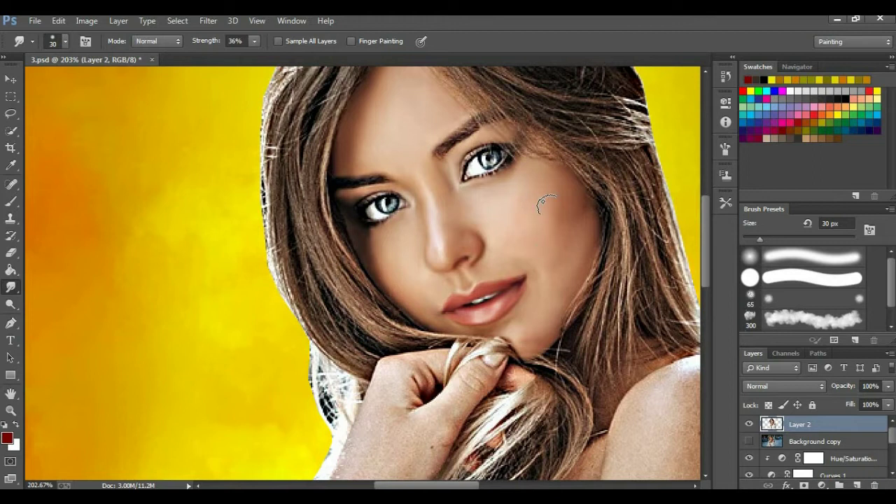
scroll(612, 259, "down", 3)
scroll(630, 205, "up", 1)
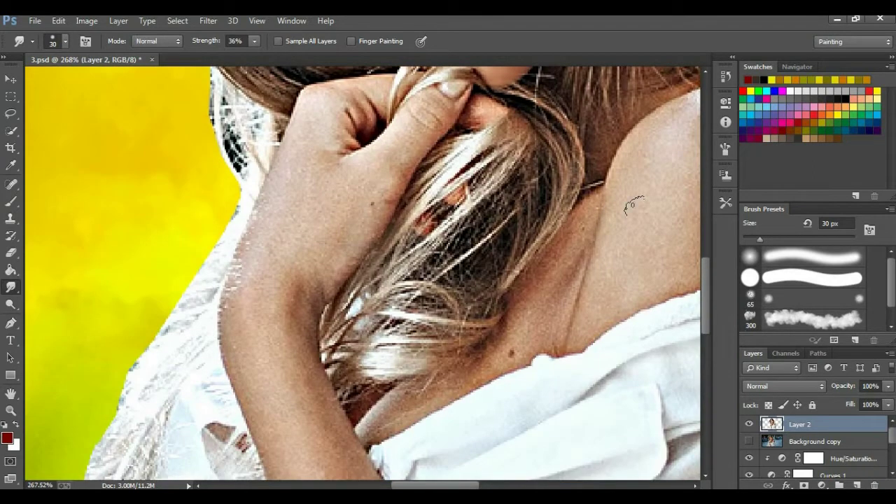
left_click_drag(466, 485, 509, 485)
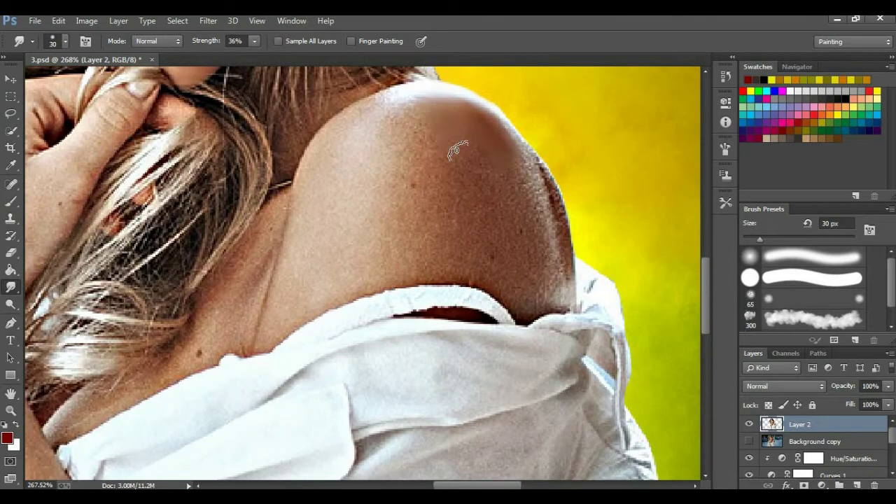
left_click(772, 423, "ctrl")
key("bracketleft")
mouse_move(544, 183)
left_mouse_down()
mouse_move(564, 294)
mouse_move(504, 312)
left_mouse_up()
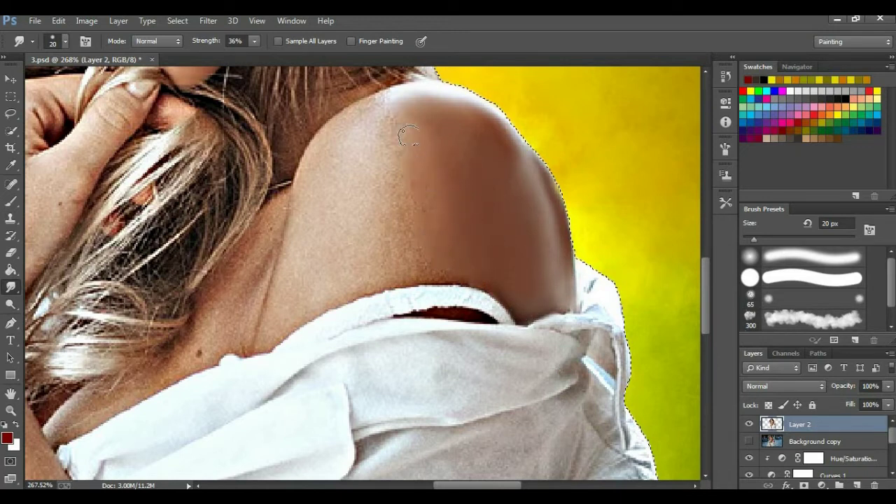
left_click_drag(428, 274, 448, 286)
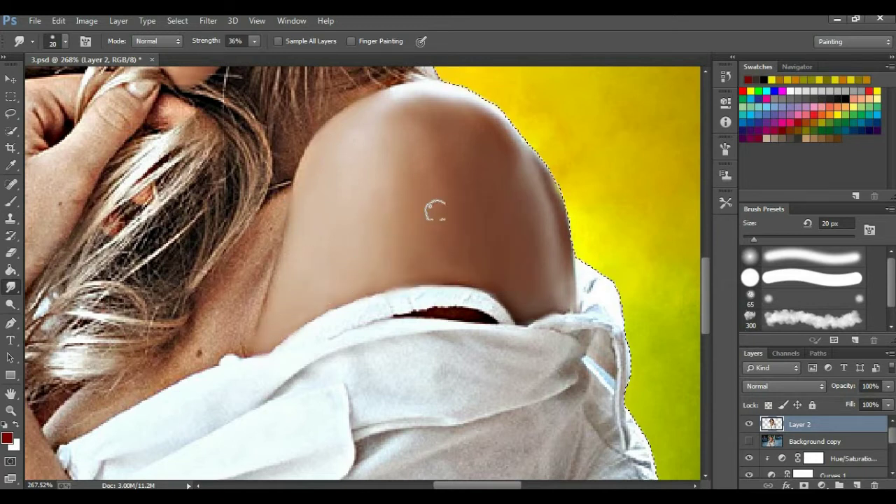
Smooth the skin across and along the neck.
scroll(354, 202, "left", 5)
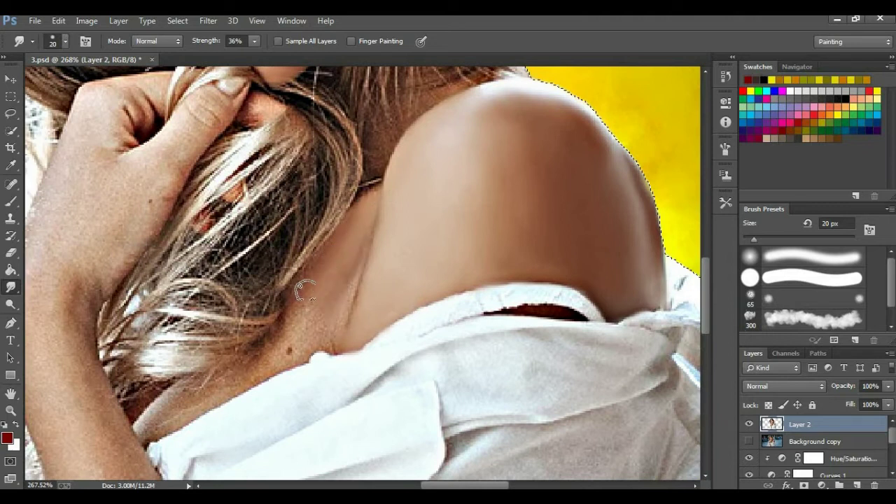
left_click_drag(332, 339, 286, 327)
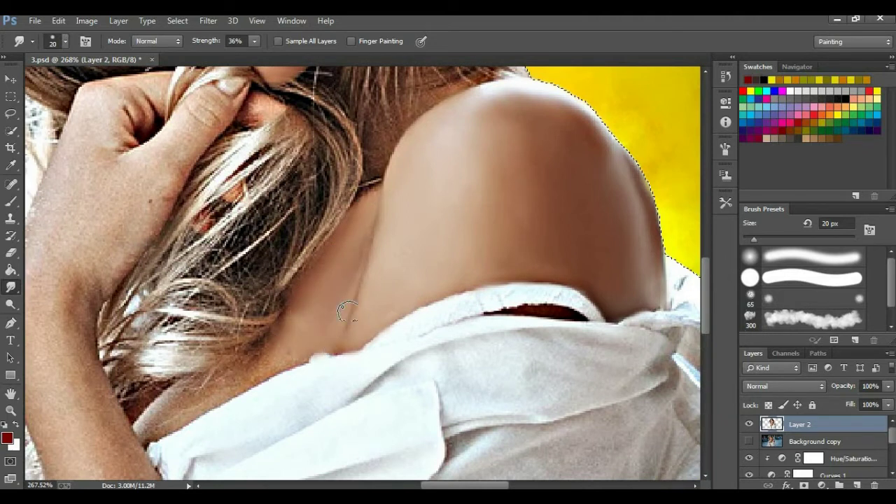
scroll(324, 274, "down", 5)
scroll(324, 274, "left", 3)
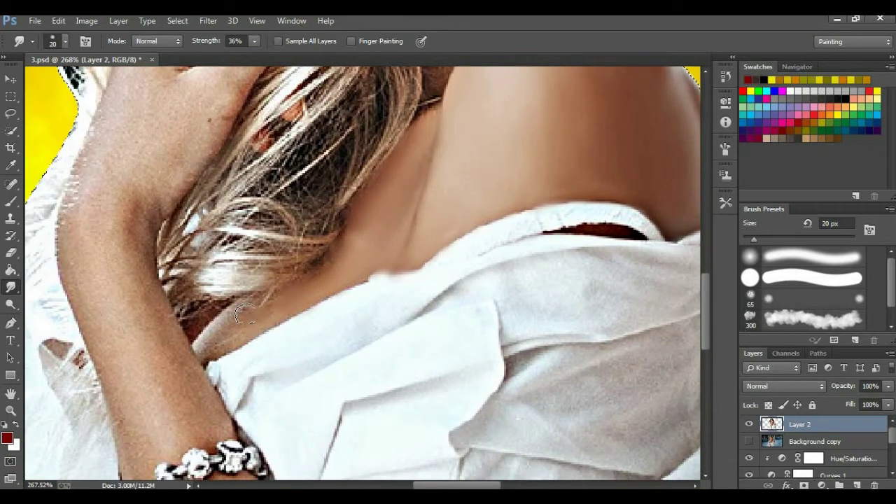
left_click_drag(234, 336, 258, 301)
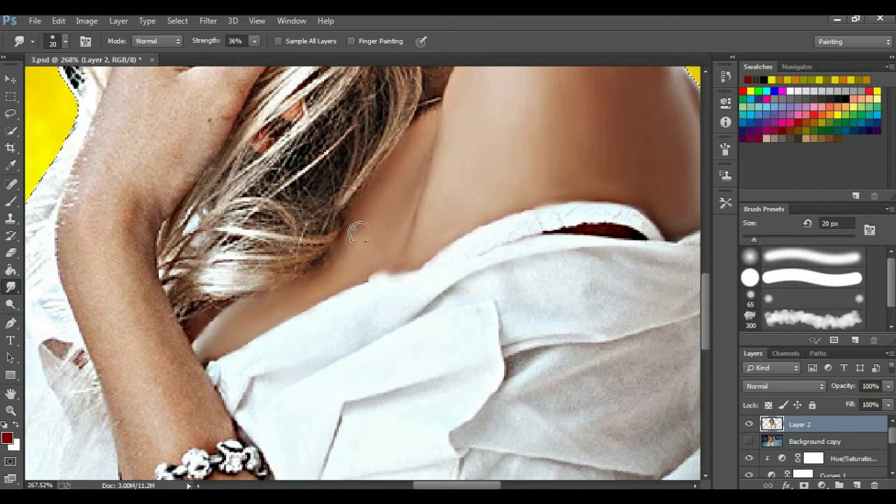
scroll(353, 234, "up", 10)
scroll(352, 234, "left", 5)
scroll(289, 252, "up", 2)
At 15 px, smudge the thumb, knuckle creases, armpit and ragged arm edge.
key("bracketleft")
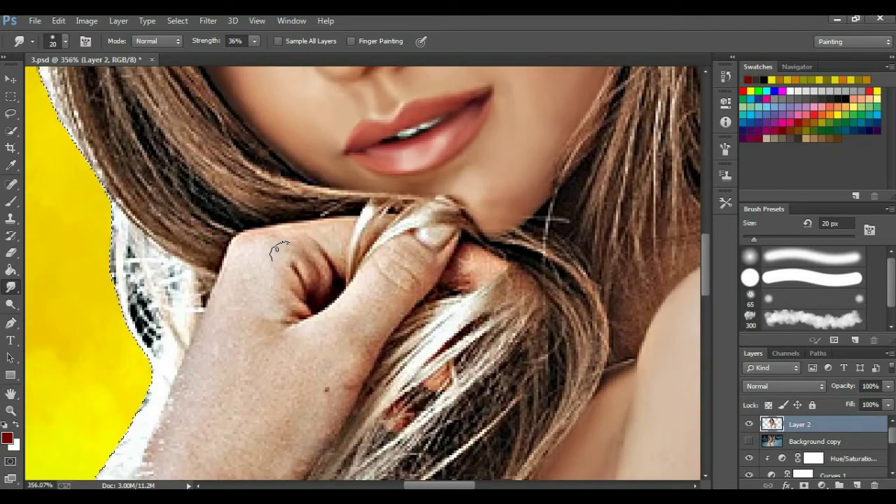
mouse_move(423, 265)
left_mouse_down()
mouse_move(320, 320)
mouse_move(323, 385)
left_mouse_up()
mouse_move(280, 303)
left_mouse_down()
mouse_move(301, 277)
mouse_move(280, 236)
mouse_move(344, 234)
left_mouse_up()
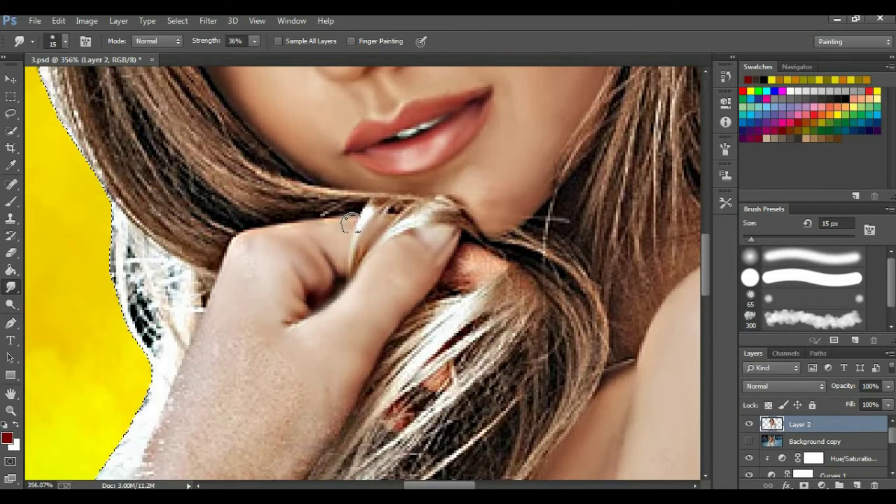
mouse_move(207, 339)
left_mouse_down()
mouse_move(520, 227)
mouse_move(580, 164)
left_mouse_up()
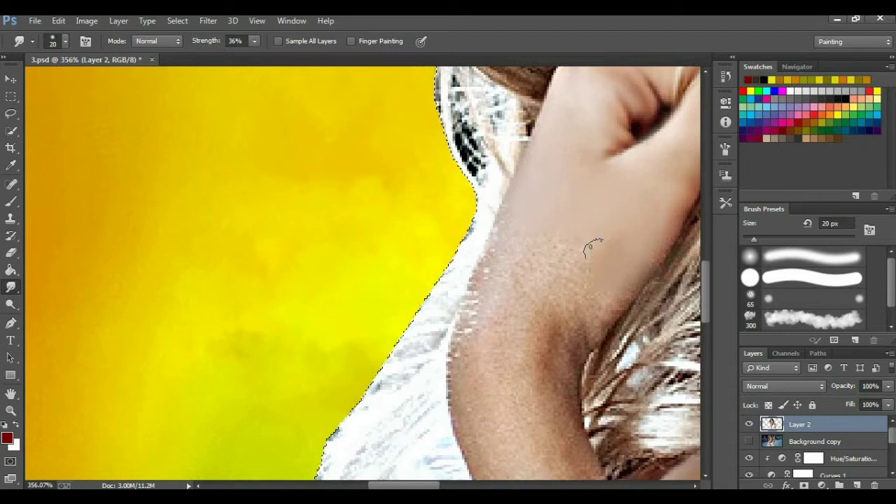
mouse_move(530, 287)
left_mouse_down()
mouse_move(581, 294)
mouse_move(495, 343)
mouse_move(449, 391)
left_mouse_up()
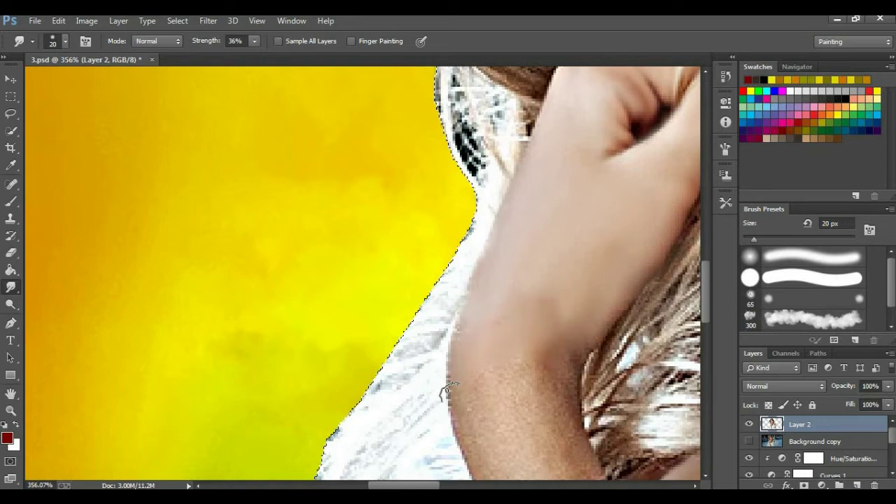
left_click_drag(521, 390, 451, 260)
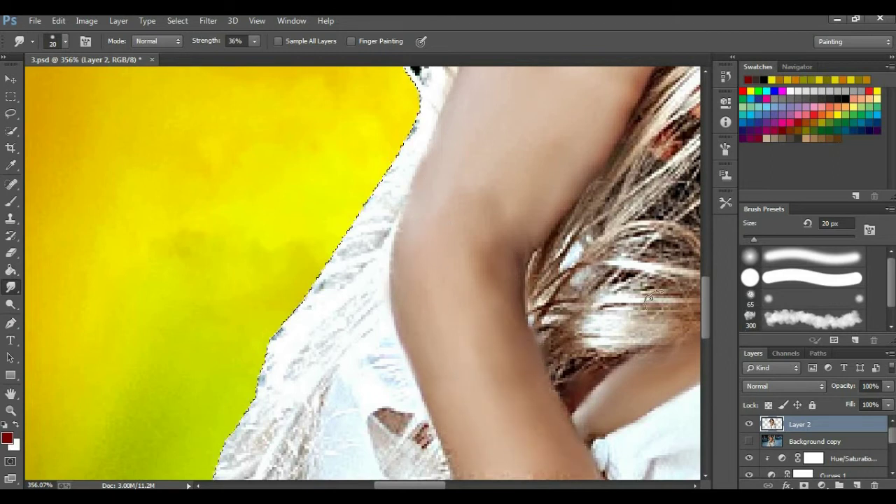
Smooth the forearm skin texture and work down the arm past the bracelet.
scroll(462, 203, "down", 5)
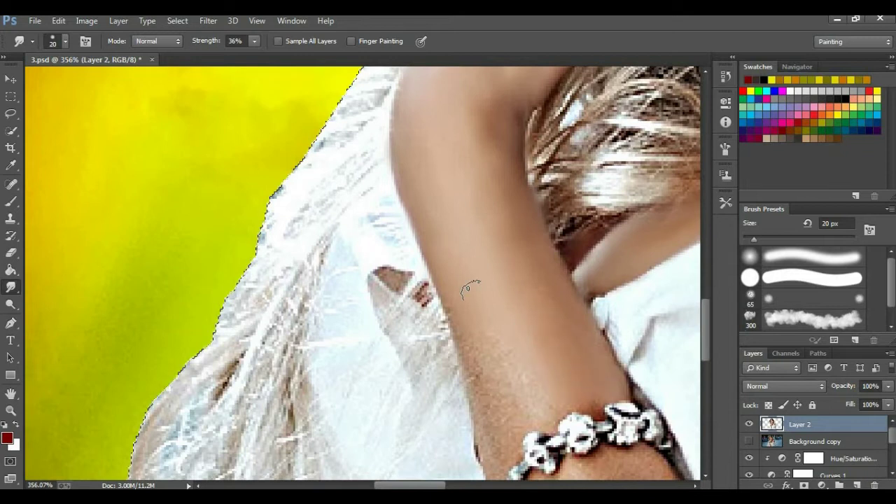
mouse_move(556, 404)
left_mouse_down()
mouse_move(459, 332)
mouse_move(418, 221)
left_mouse_up()
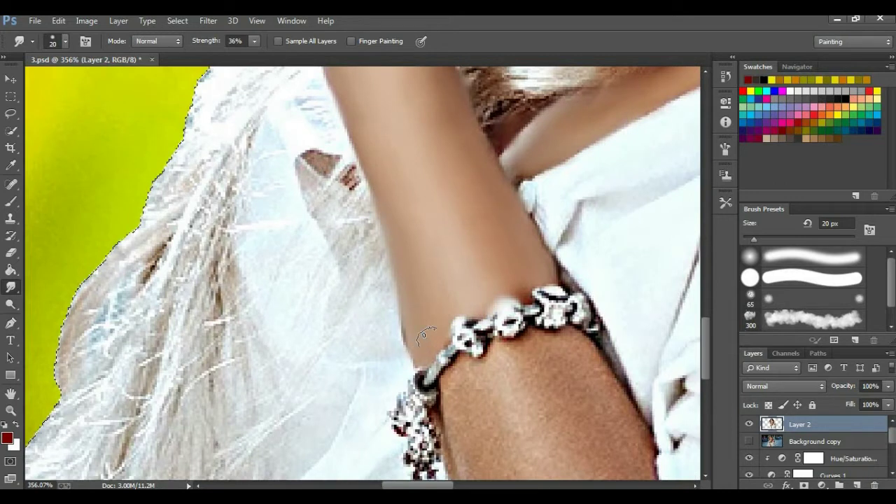
left_click_drag(424, 334, 392, 258)
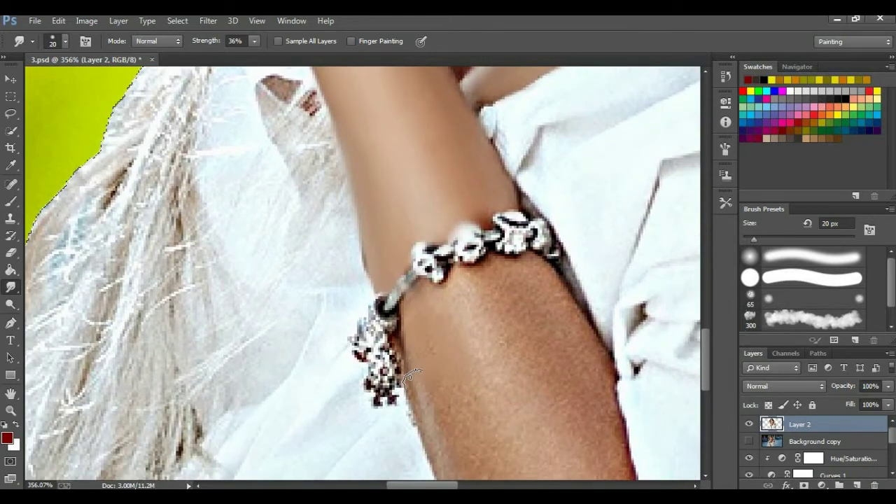
left_click_drag(409, 377, 354, 234)
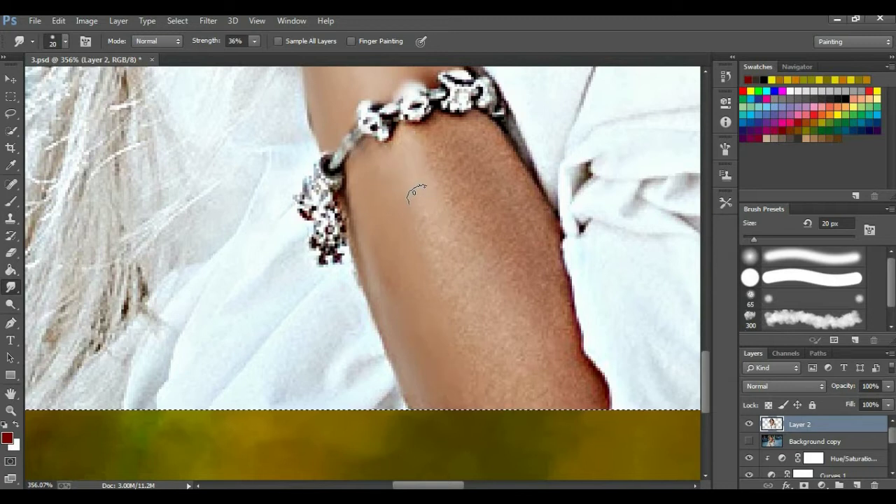
left_click_drag(432, 317, 413, 223)
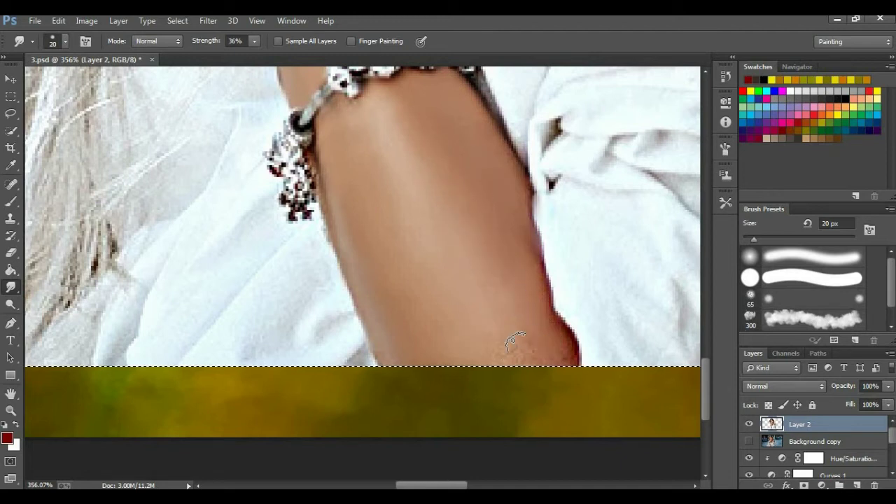
scroll(410, 134, "down", 2)
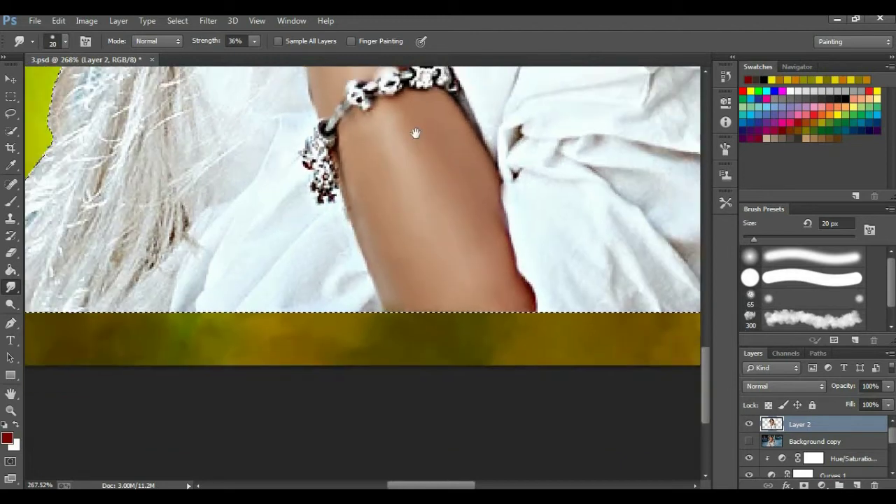
scroll(361, 137, "up", 5)
scroll(364, 241, "down", 2)
scroll(386, 231, "down", 2)
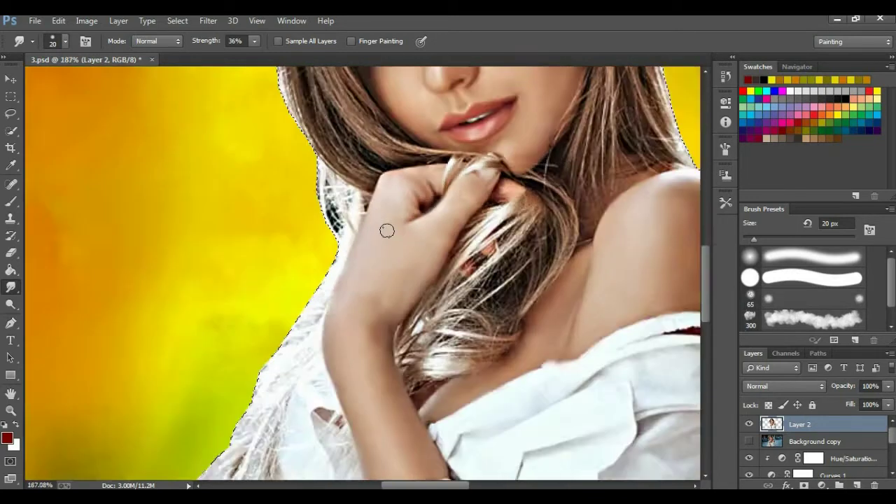
scroll(370, 247, "down", 2)
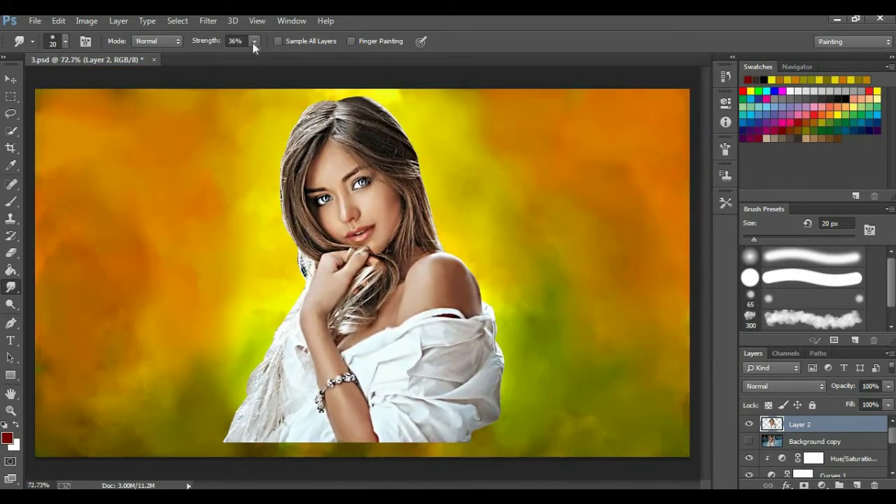
Set brush spacing to 71%, smudge strength 64% and a 68 px soft round tip.
key("F5")
left_click_drag(586, 377, 616, 373)
key("6")
key("4")
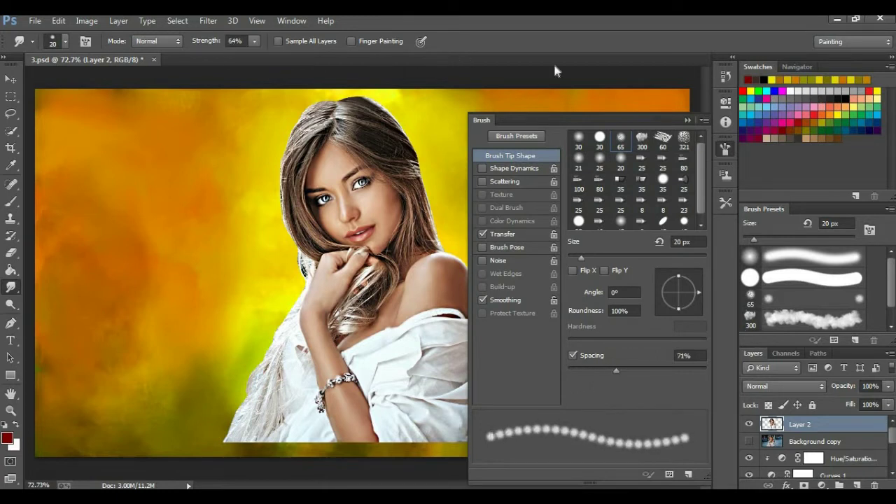
left_click(689, 121)
scroll(294, 333, "up", 3)
left_click(65, 40)
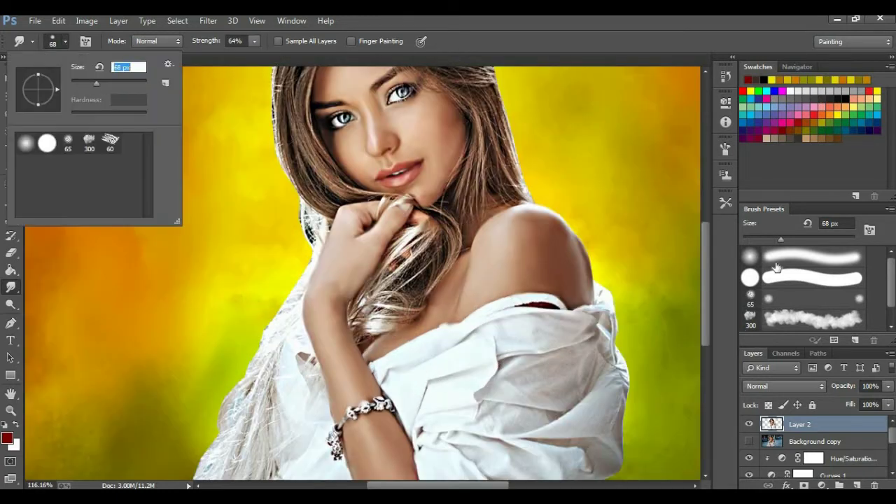
key("Return")
scroll(350, 280, "down", 3)
Smear the shirt hem down at 48% then 29% strength, and paint darker green over it.
key("4")
key("8")
mouse_move(175, 394)
left_mouse_down()
mouse_move(339, 399)
mouse_move(399, 385)
mouse_move(514, 395)
left_mouse_up()
key("2")
key("9")
left_click_drag(596, 361, 550, 392)
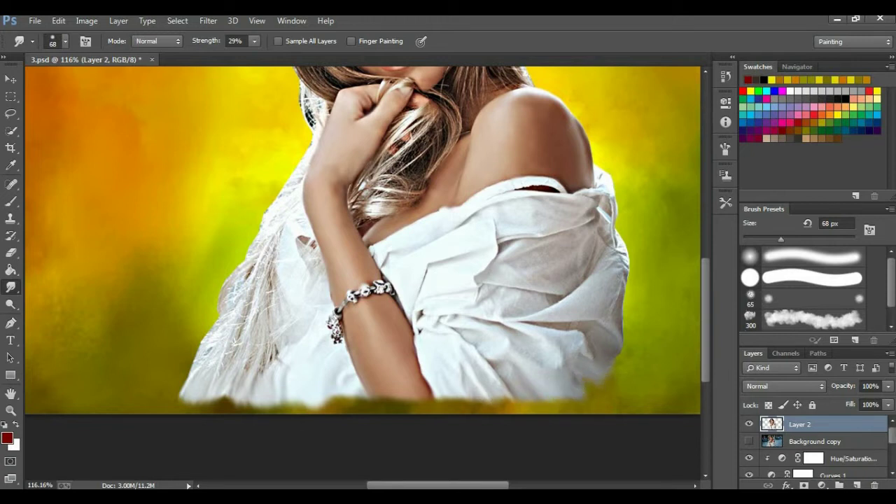
left_click(11, 203)
mouse_move(587, 399)
left_mouse_down()
mouse_move(427, 390)
mouse_move(344, 402)
mouse_move(192, 388)
mouse_move(175, 395)
left_mouse_up()
With a 65 px brush, paint olive-green over the shirt's lower-left and lower-right edges, then fit to screen.
left_click(65, 41)
double_click(70, 140)
mouse_move(431, 396)
left_mouse_down()
mouse_move(574, 392)
mouse_move(599, 358)
left_mouse_up()
mouse_move(188, 389)
left_mouse_down()
mouse_move(347, 410)
mouse_move(392, 402)
left_mouse_up()
left_click(139, 379, "alt")
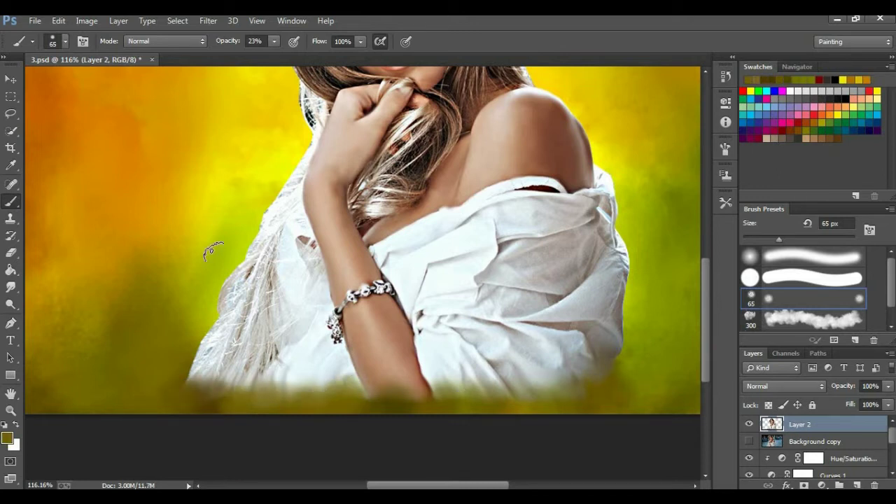
mouse_move(578, 358)
left_mouse_down()
mouse_move(508, 386)
mouse_move(619, 362)
left_mouse_up()
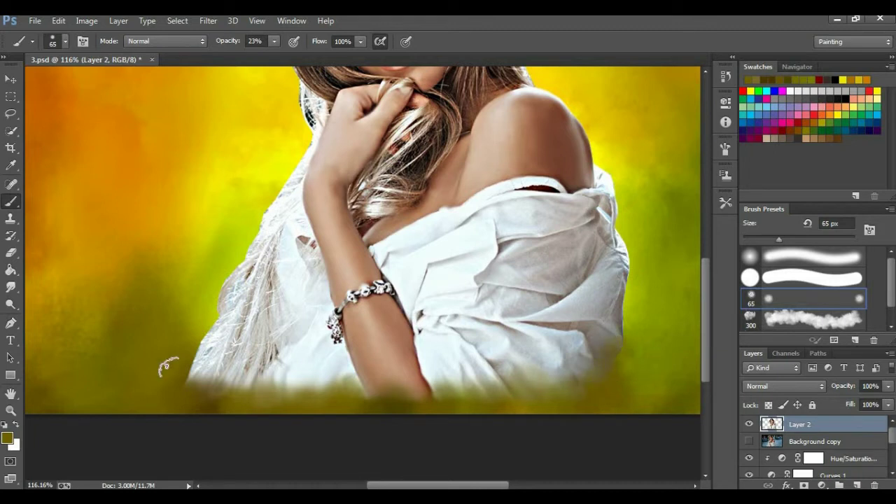
key("ctrl+0")
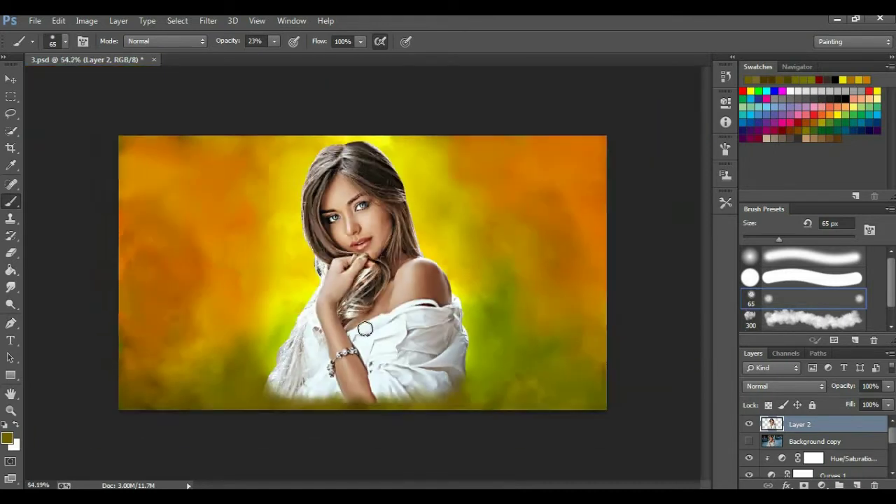
scroll(364, 295, "up", 2)
With the Smudge tool, soften the shirt's fabric, dark fold edge, right-edge folds and lower fold shading.
left_click(10, 287)
scroll(384, 185, "up", 3)
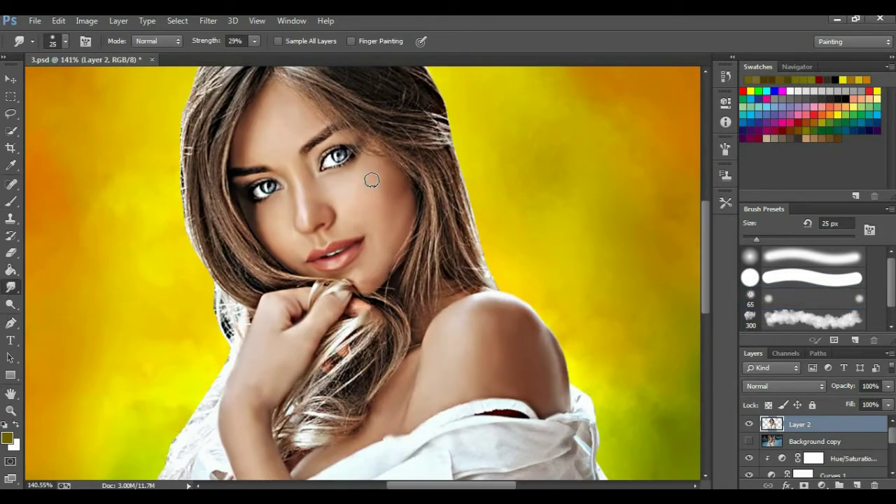
scroll(351, 170, "down", 3)
scroll(351, 169, "up", 3)
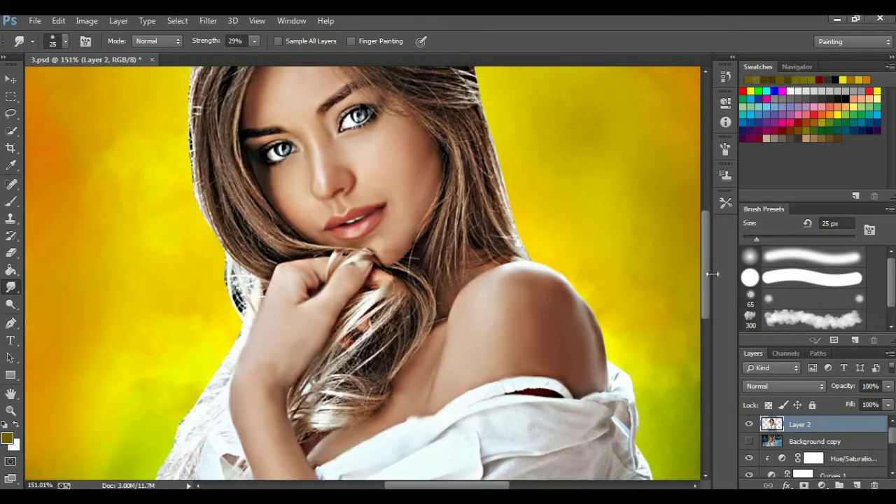
scroll(538, 250, "up", 2)
left_click_drag(507, 228, 584, 237)
left_click_drag(443, 280, 571, 262)
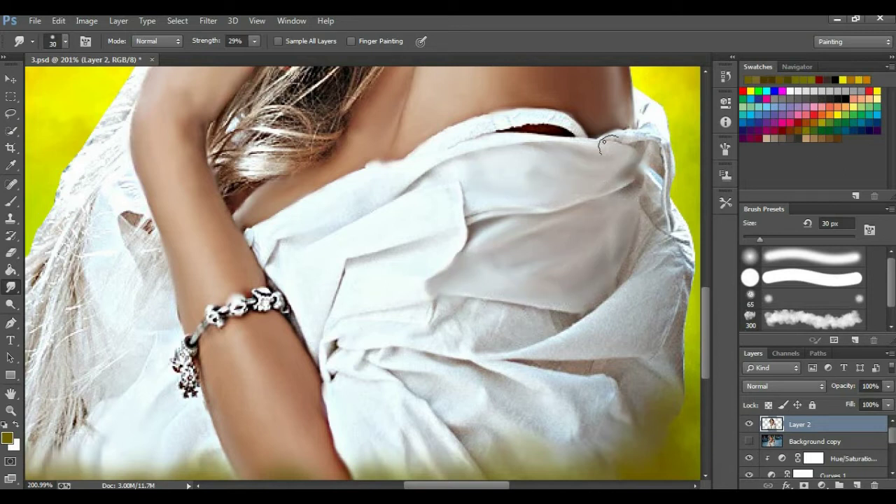
left_click_drag(651, 175, 662, 235)
mouse_move(613, 289)
left_mouse_down()
mouse_move(635, 333)
mouse_move(640, 392)
left_mouse_up()
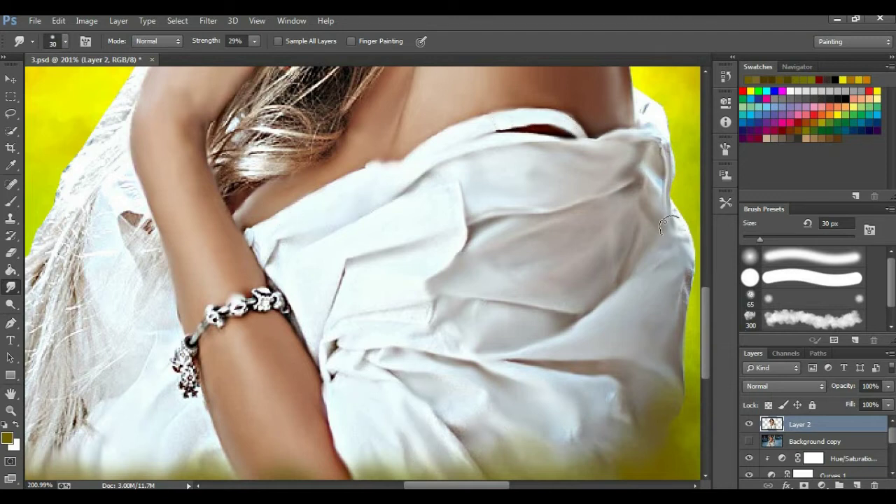
left_click_drag(499, 486, 478, 486)
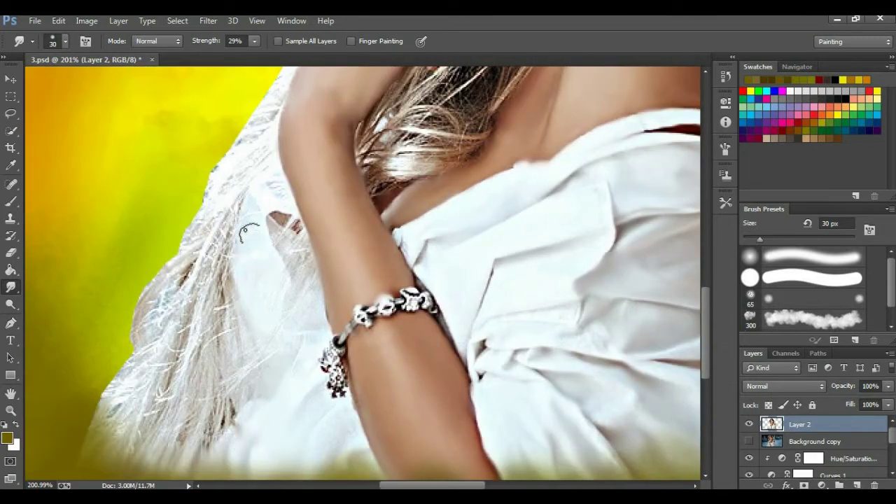
scroll(502, 179, "down", 5)
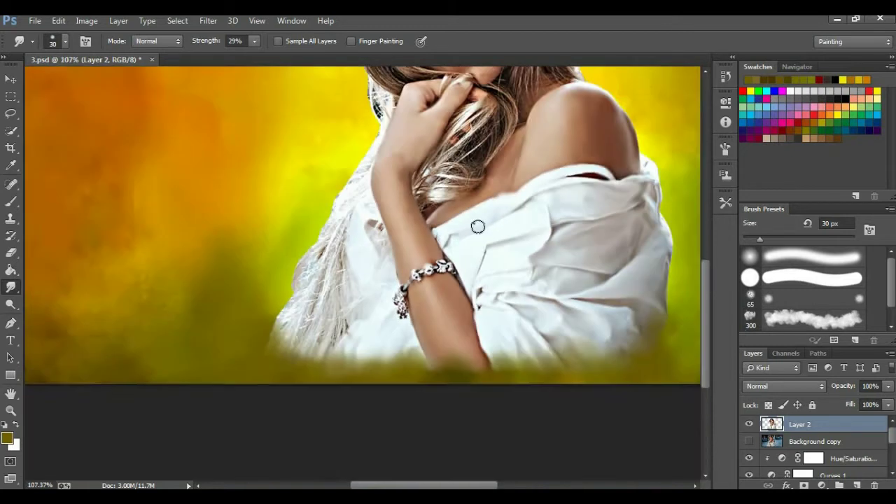
scroll(479, 226, "up", 4)
scroll(379, 350, "down", 5)
scroll(384, 365, "up", 5)
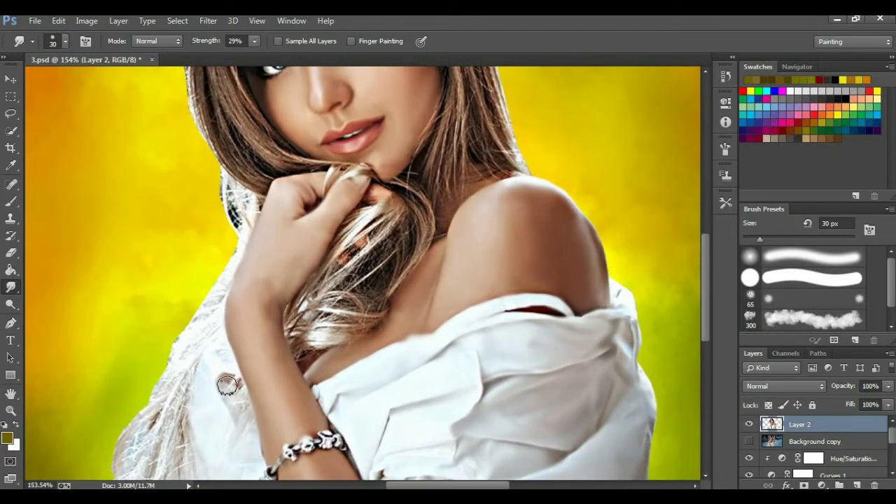
scroll(367, 314, "down", 5)
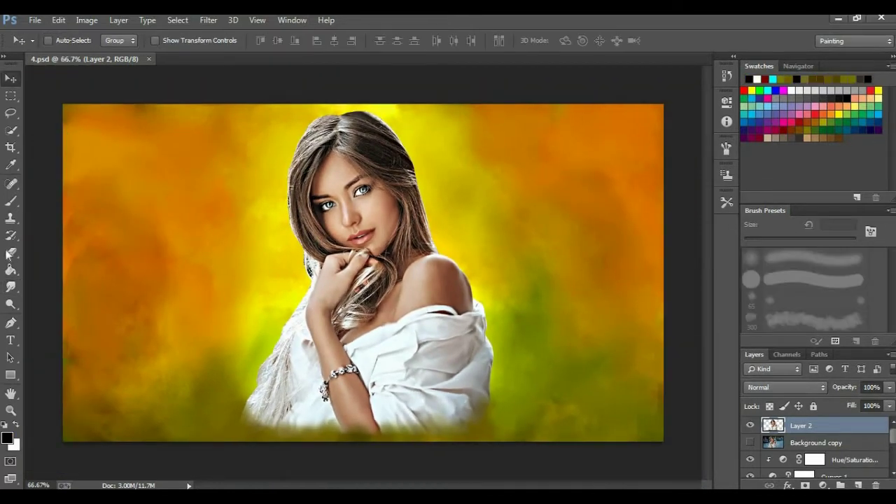
Switch to the Smudge tool with reduced brush spacing and a 33 px brush size.
left_click(11, 287)
left_click(87, 40)
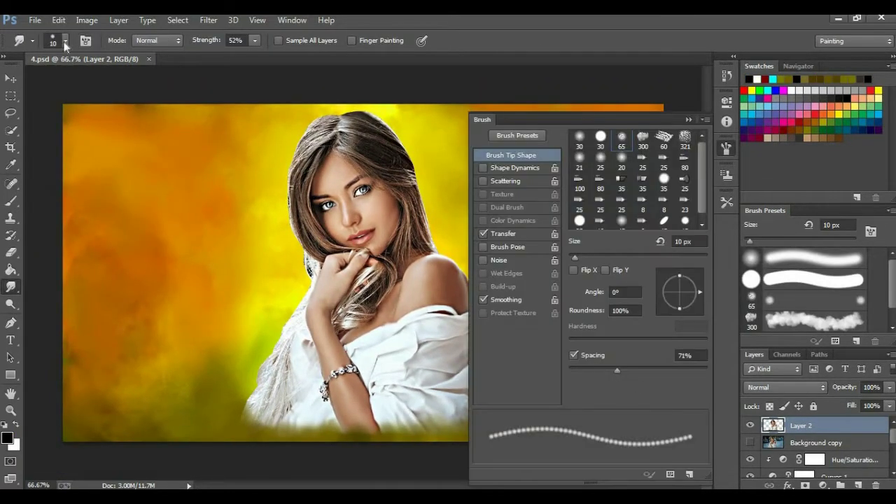
mouse_move(613, 370)
left_mouse_down()
mouse_move(588, 371)
mouse_move(604, 370)
left_mouse_up()
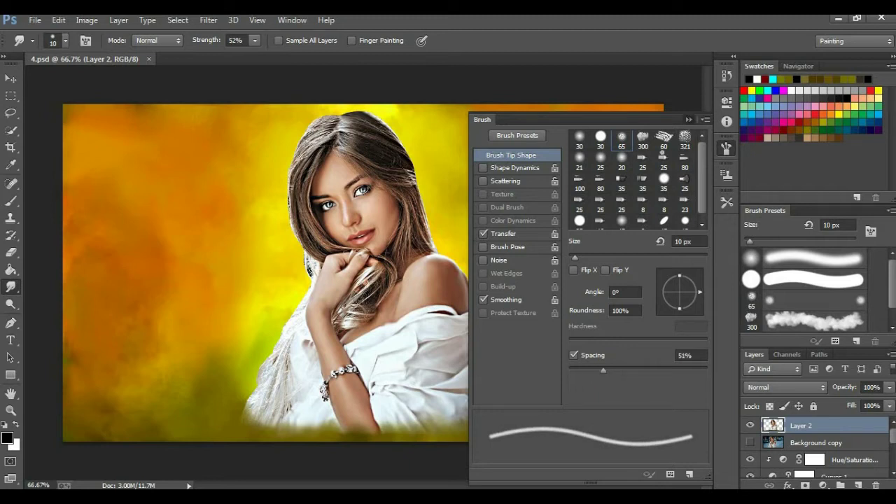
key("F5")
scroll(304, 137, "up", 3)
scroll(304, 136, "up", 3)
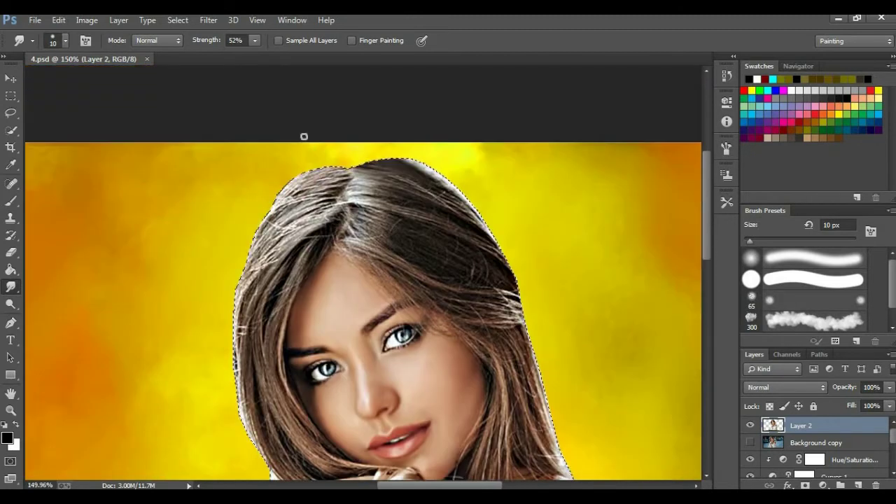
left_click(64, 41)
type("33")
key("Return")
scroll(400, 189, "up", 2)
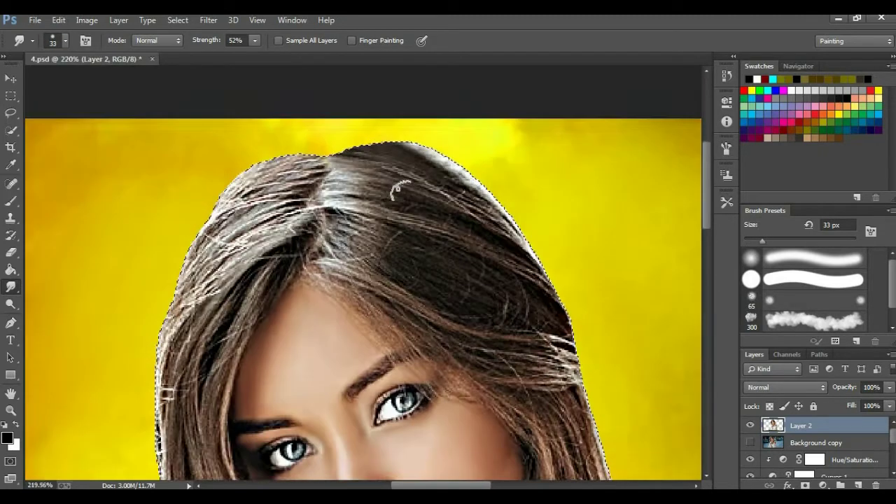
scroll(399, 189, "up", 1)
Smudge the top and right-side hair strands into soft streaks.
mouse_move(411, 146)
left_mouse_down()
mouse_move(341, 147)
mouse_move(566, 285)
left_mouse_up()
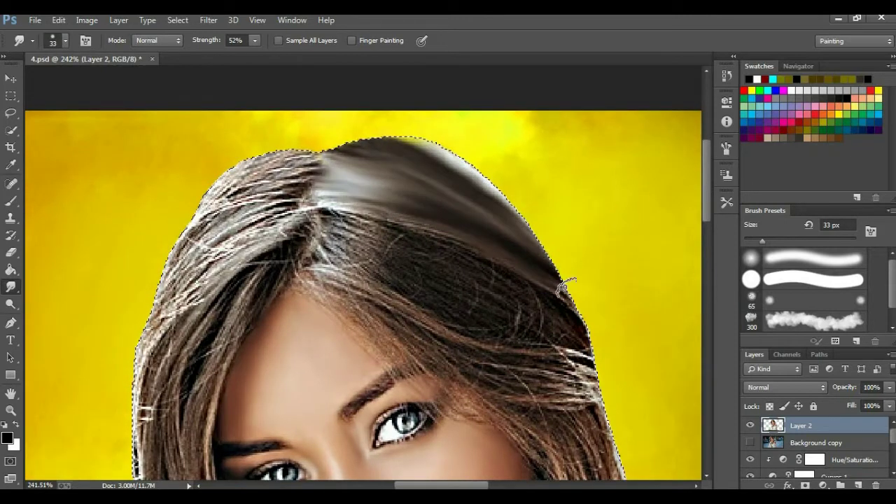
left_click_drag(313, 181, 504, 273)
left_click_drag(313, 217, 490, 294)
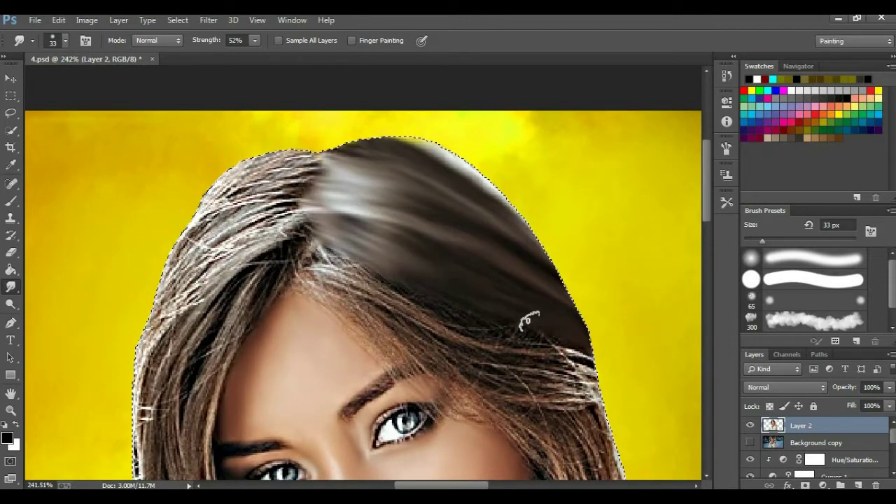
scroll(588, 266, "down", 3)
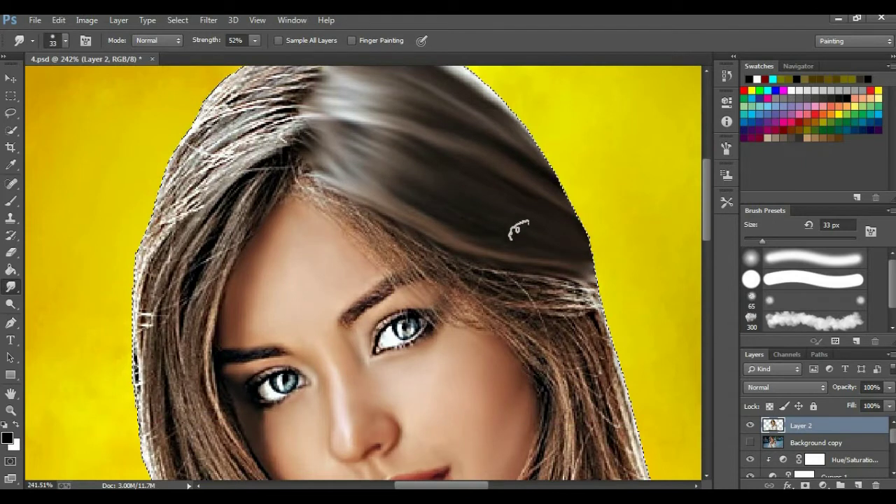
left_click_drag(474, 262, 588, 294)
left_click_drag(448, 286, 592, 296)
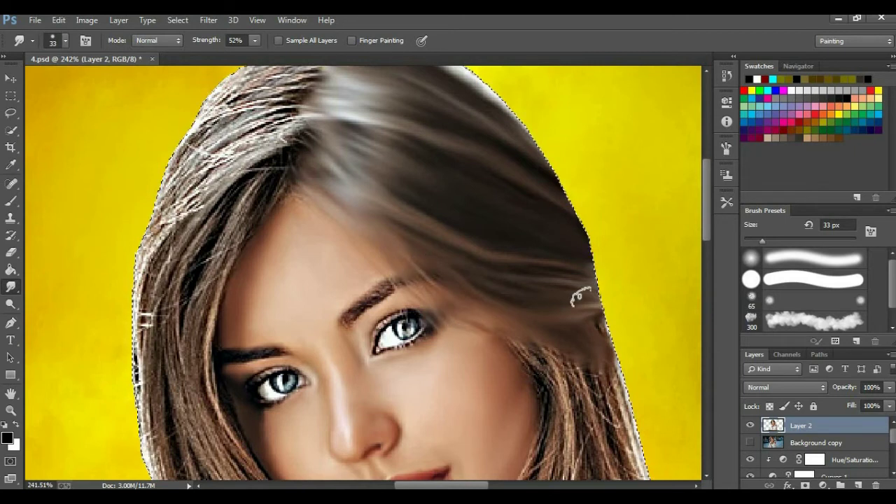
scroll(581, 294, "down", 4)
mouse_move(581, 210)
left_mouse_down()
mouse_move(566, 250)
mouse_move(614, 330)
mouse_move(595, 374)
mouse_move(533, 329)
left_mouse_up()
Smooth the hair strands around the hand, chin, jaw and shoulder.
scroll(533, 330, "down", 2)
scroll(532, 329, "down", 4)
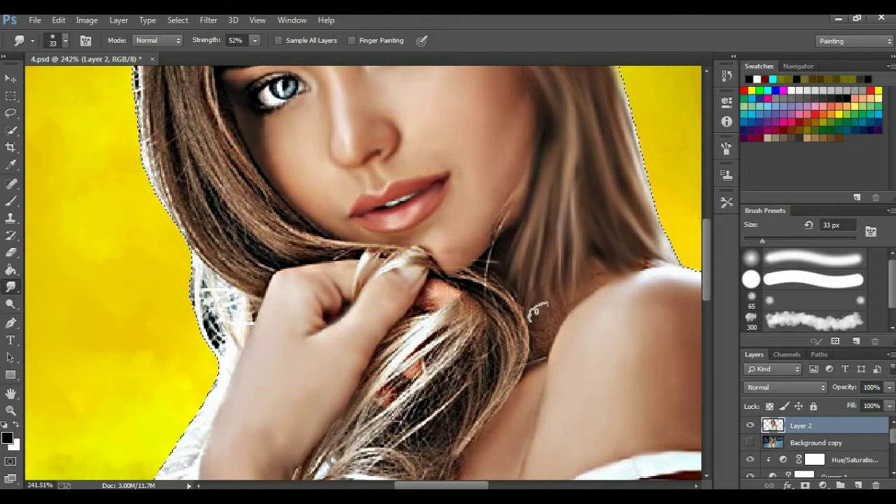
mouse_move(495, 261)
left_mouse_down()
mouse_move(468, 310)
mouse_move(421, 329)
mouse_move(392, 364)
left_mouse_up()
mouse_move(448, 336)
left_mouse_down()
mouse_move(463, 376)
mouse_move(454, 393)
mouse_move(424, 369)
left_mouse_up()
mouse_move(367, 380)
left_mouse_down()
mouse_move(430, 464)
mouse_move(387, 379)
left_mouse_up()
mouse_move(467, 304)
left_mouse_down()
mouse_move(319, 241)
mouse_move(387, 252)
left_mouse_up()
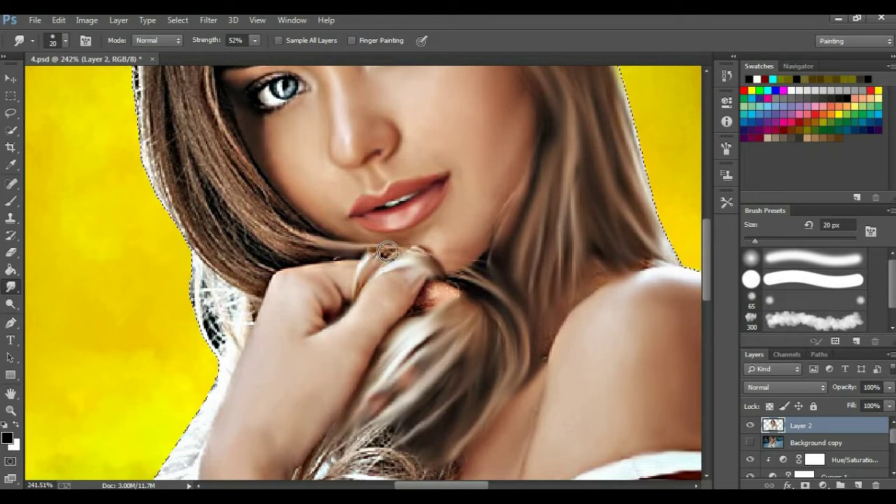
left_click_drag(707, 265, 707, 300)
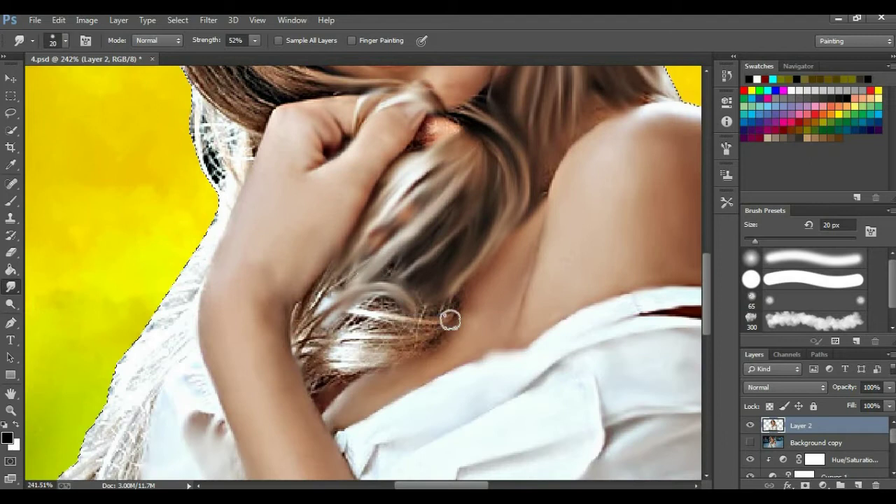
mouse_move(385, 340)
left_mouse_down()
mouse_move(311, 366)
mouse_move(312, 380)
mouse_move(340, 274)
mouse_move(297, 340)
mouse_move(383, 303)
left_mouse_up()
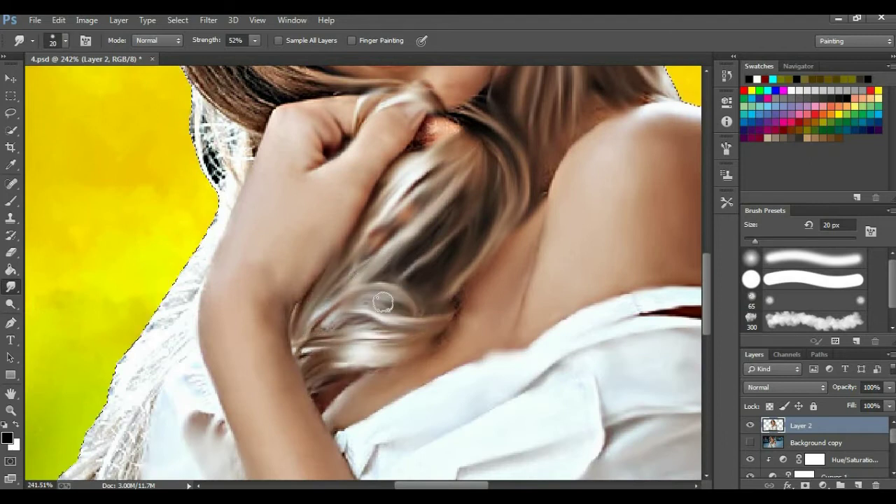
left_click_drag(708, 300, 707, 180)
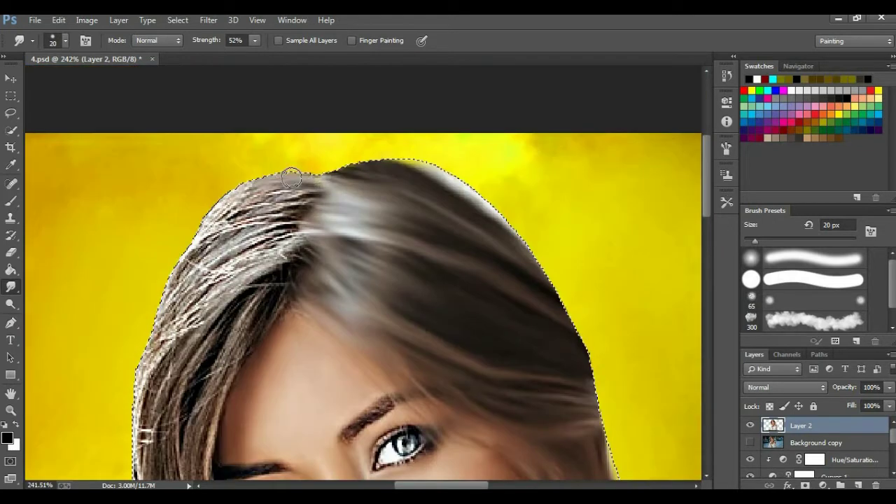
mouse_move(281, 226)
left_mouse_down()
mouse_move(236, 280)
mouse_move(224, 210)
mouse_move(296, 226)
mouse_move(242, 324)
mouse_move(231, 251)
mouse_move(203, 288)
mouse_move(175, 355)
mouse_move(231, 241)
mouse_move(290, 226)
mouse_move(138, 471)
mouse_move(188, 426)
mouse_move(302, 256)
mouse_move(260, 275)
left_mouse_up()
Blend the white edge strands and textured hair into the white shirt.
scroll(130, 245, "down", 3)
scroll(161, 196, "down", 5)
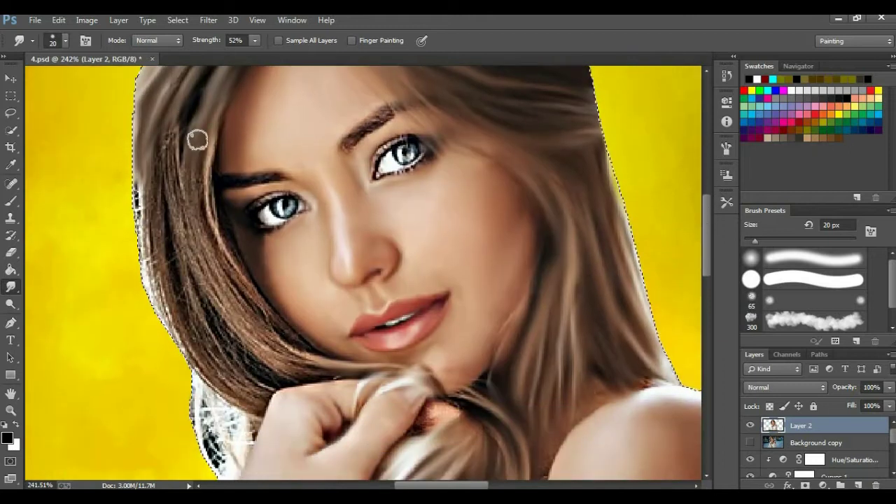
mouse_move(164, 138)
left_mouse_down()
mouse_move(156, 248)
mouse_move(186, 178)
mouse_move(216, 224)
mouse_move(175, 245)
mouse_move(210, 371)
mouse_move(244, 350)
mouse_move(282, 369)
mouse_move(330, 370)
mouse_move(280, 360)
mouse_move(330, 386)
left_mouse_up()
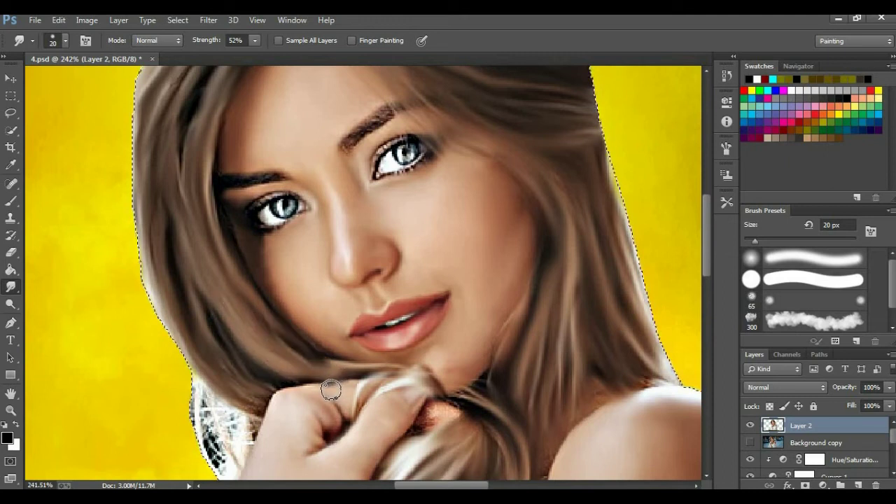
mouse_move(175, 306)
left_mouse_down()
mouse_move(259, 396)
mouse_move(424, 420)
left_mouse_up()
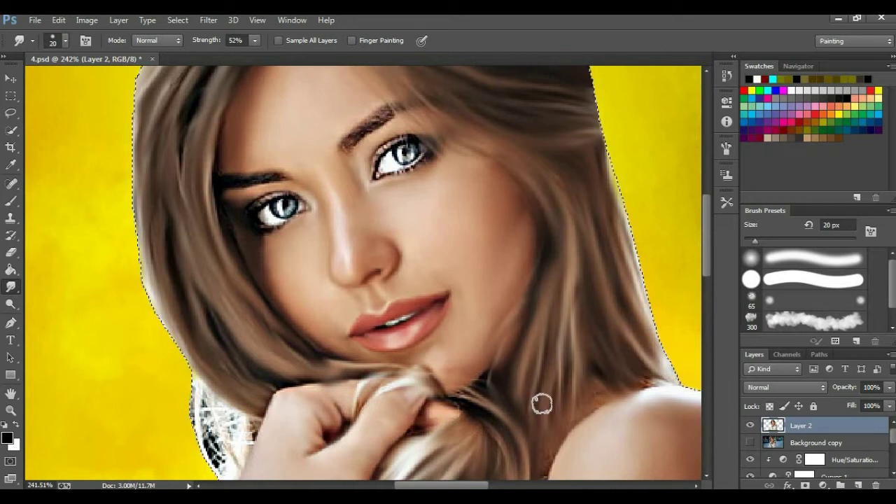
left_click_drag(345, 141, 389, 109)
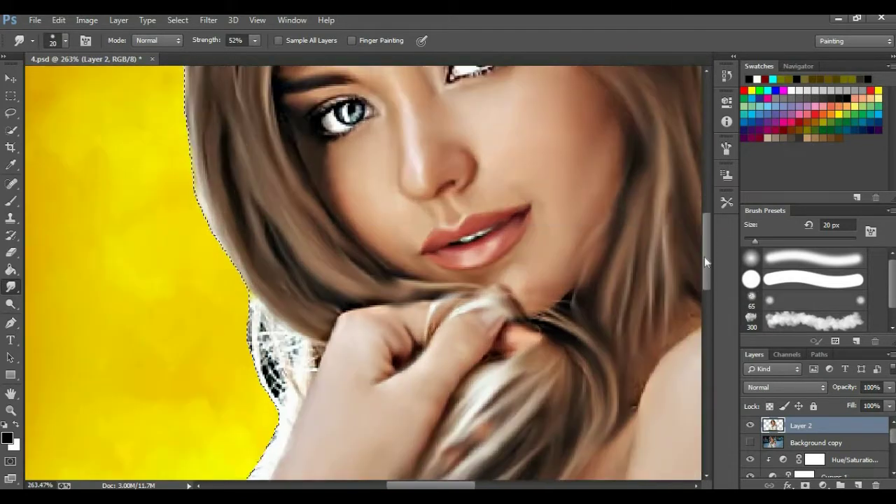
scroll(704, 257, "down", 5)
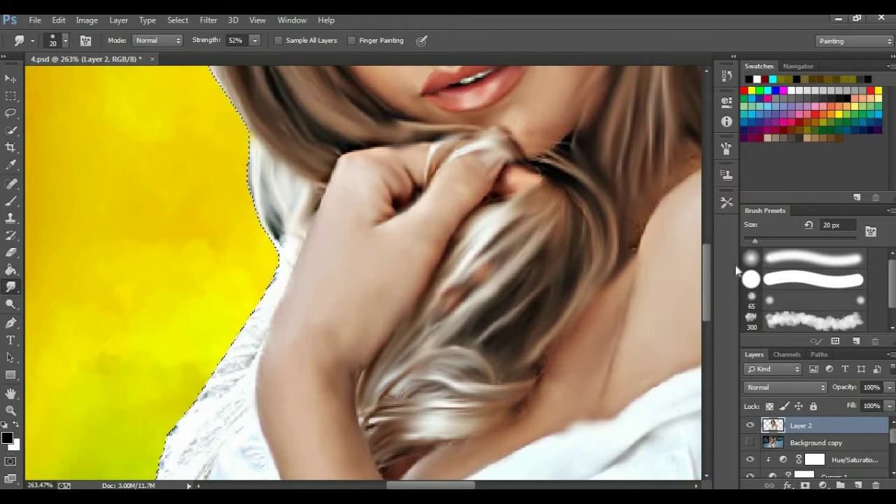
scroll(504, 189, "down", 5)
mouse_move(157, 397)
left_mouse_down()
mouse_move(136, 370)
mouse_move(130, 376)
mouse_move(140, 316)
mouse_move(105, 392)
left_mouse_up()
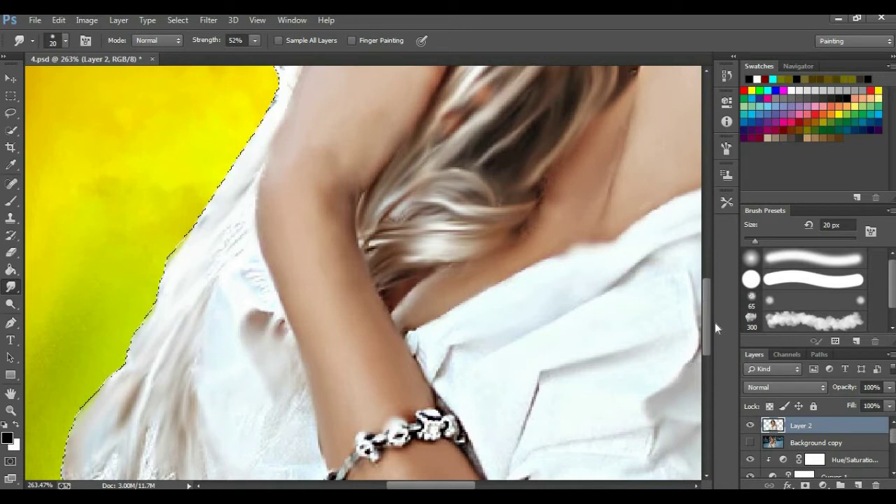
scroll(420, 308, "down", 5)
mouse_move(196, 306)
left_mouse_down()
mouse_move(212, 356)
mouse_move(140, 316)
mouse_move(80, 356)
mouse_move(79, 297)
left_mouse_up()
left_click_drag(124, 243, 199, 319)
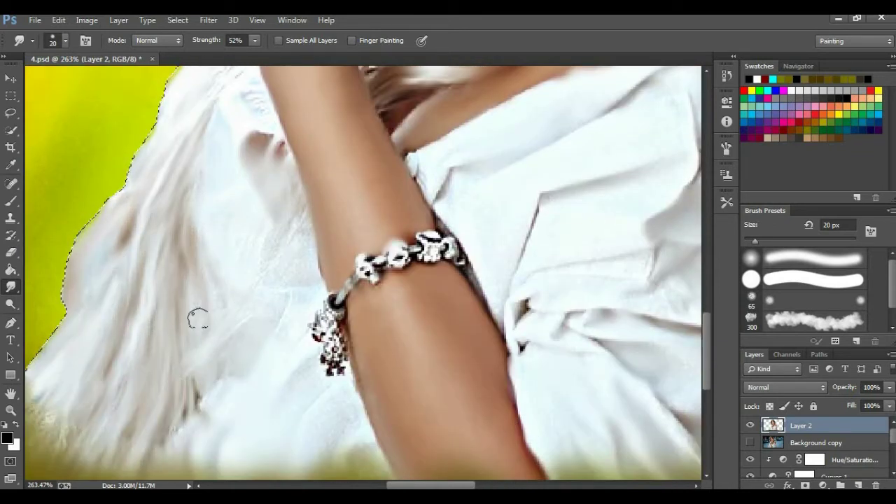
Darken the pale white halo along the hair's outer edge.
scroll(96, 290, "down", 3)
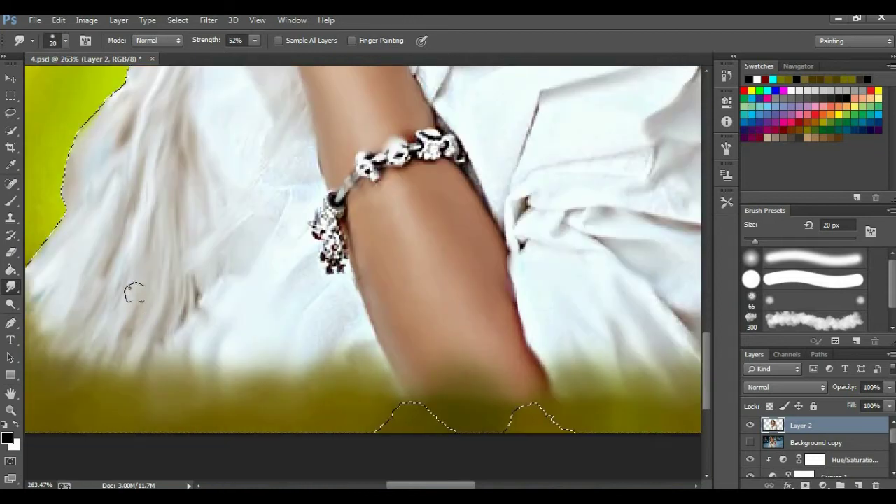
scroll(134, 294, "down", 1)
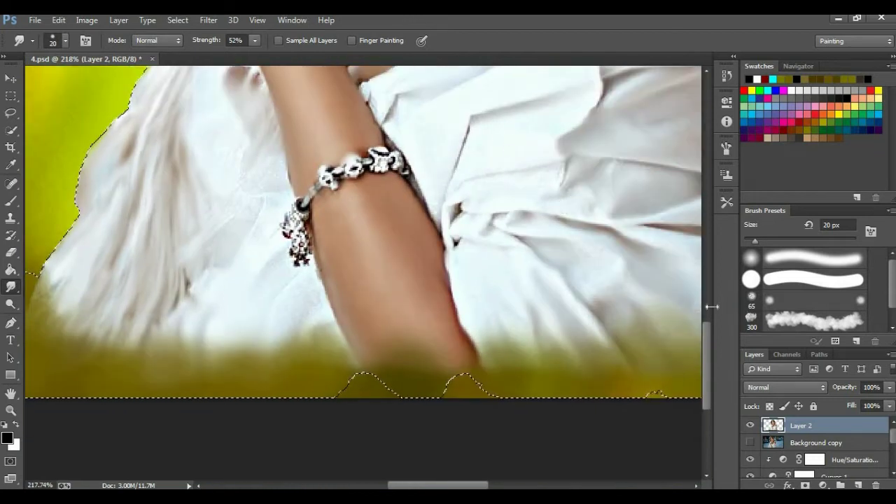
left_click_drag(707, 364, 718, 189)
left_click_drag(422, 147, 527, 214)
Lower Smudge strength to 25% with a smaller brush and blend the irises.
scroll(504, 196, "down", 3)
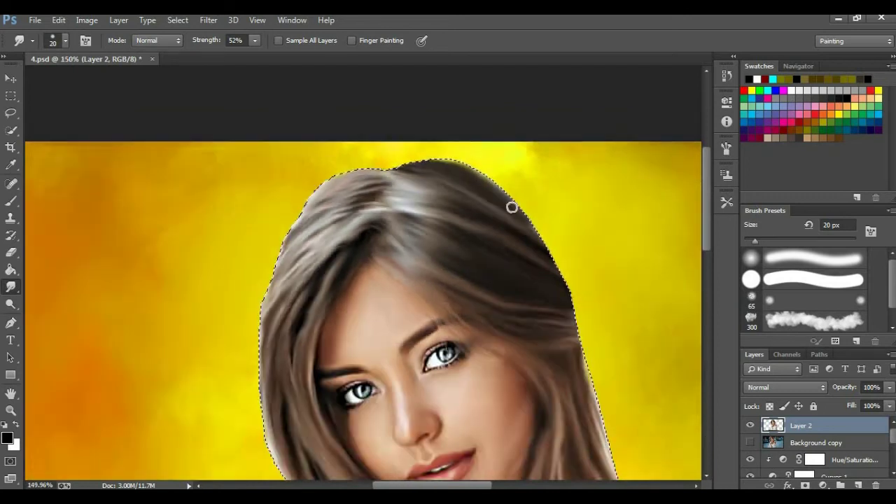
key("2")
key("5")
scroll(154, 119, "up", 3)
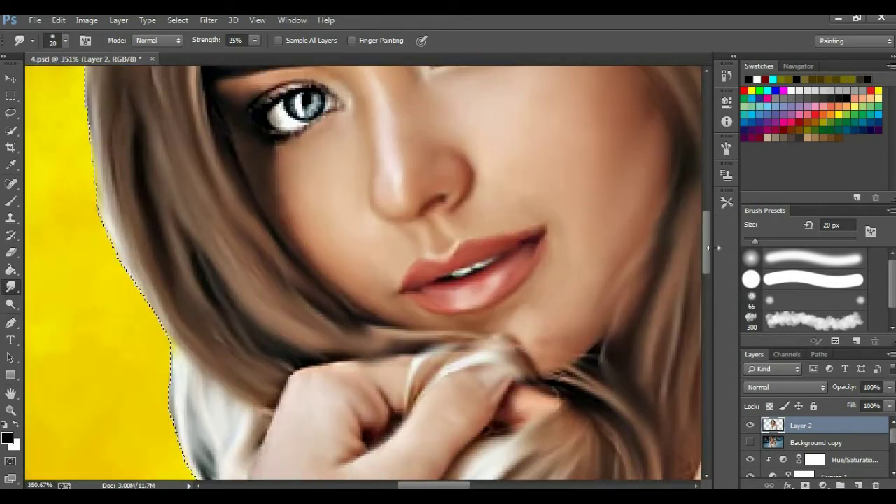
scroll(440, 258, "up", 2)
key("bracketleft")
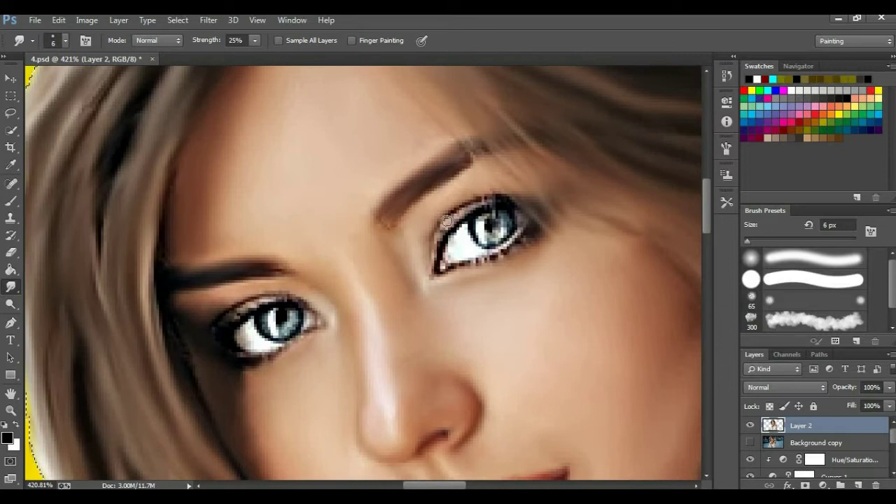
left_click(467, 212)
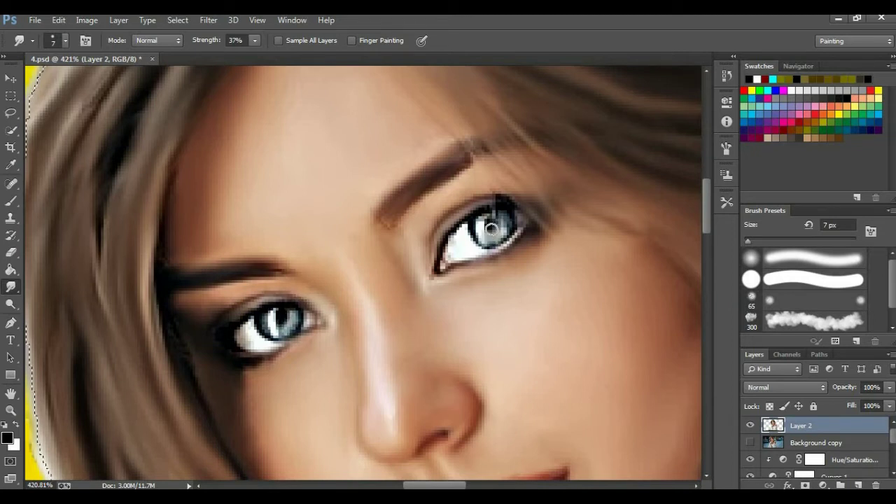
Step back four Smudge Tool states in the History panel.
left_click(292, 20)
left_click(322, 220)
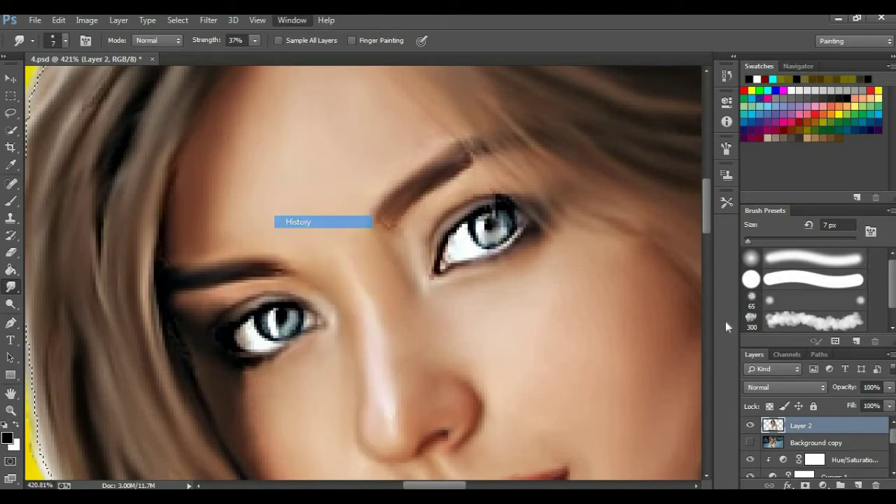
key("ctrl+alt+z")
key("ctrl+alt+z")
key("ctrl+alt+z")
key("ctrl+alt+z")
left_click(689, 69)
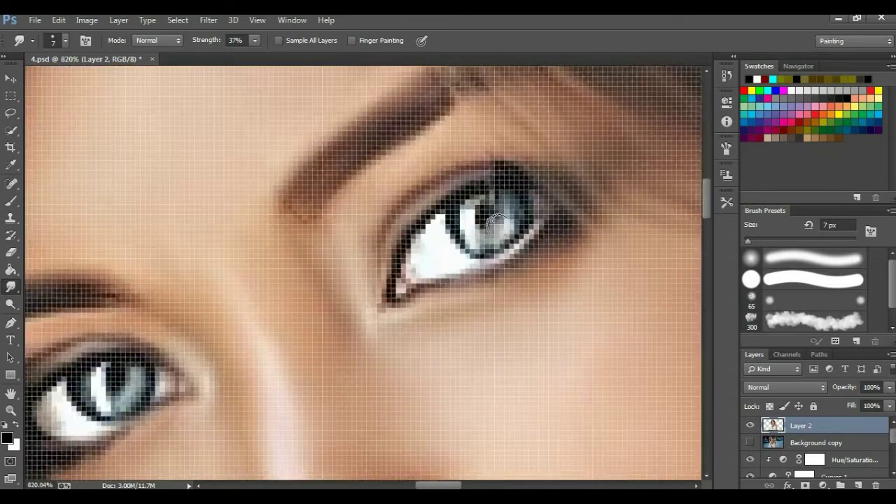
Choose a smaller hard round brush, then return to the Smudge tool.
key("b")
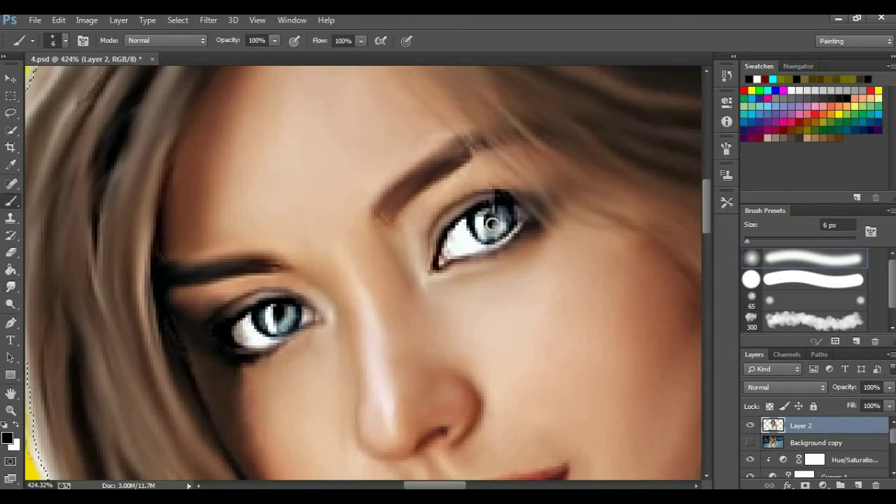
left_click(65, 41)
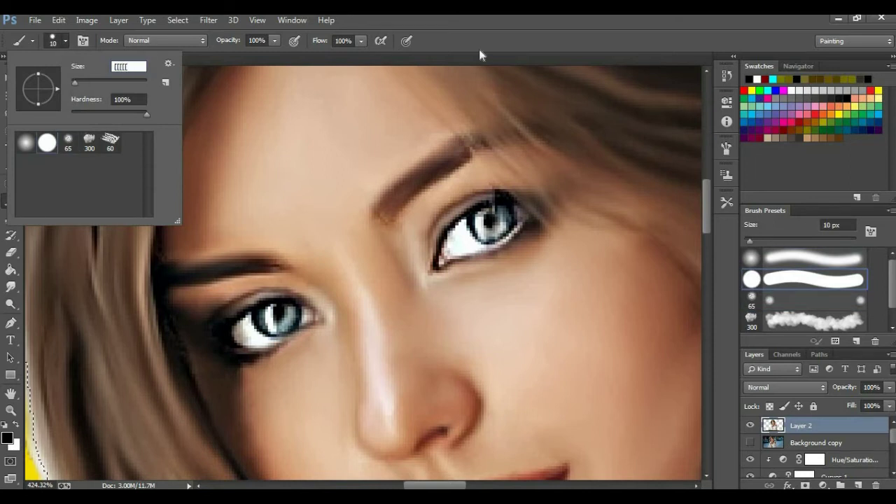
key("Return")
key("bracketleft")
key("bracketleft")
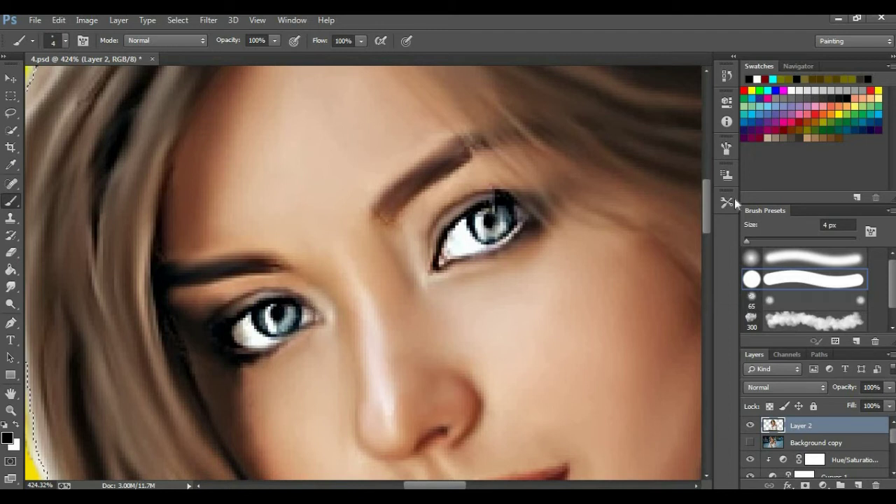
left_click(8, 288)
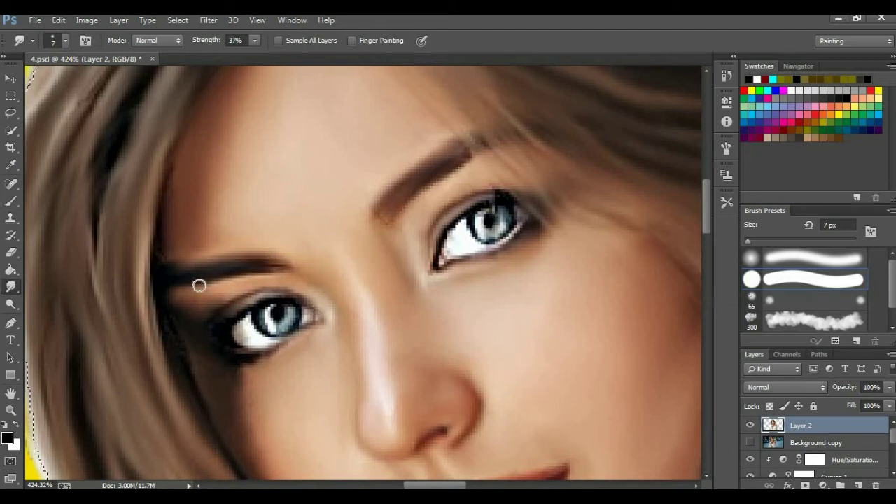
scroll(554, 309, "down", 5)
Zoom around the portrait and enlarge the smudge brush to 45 px.
scroll(560, 308, "down", 2)
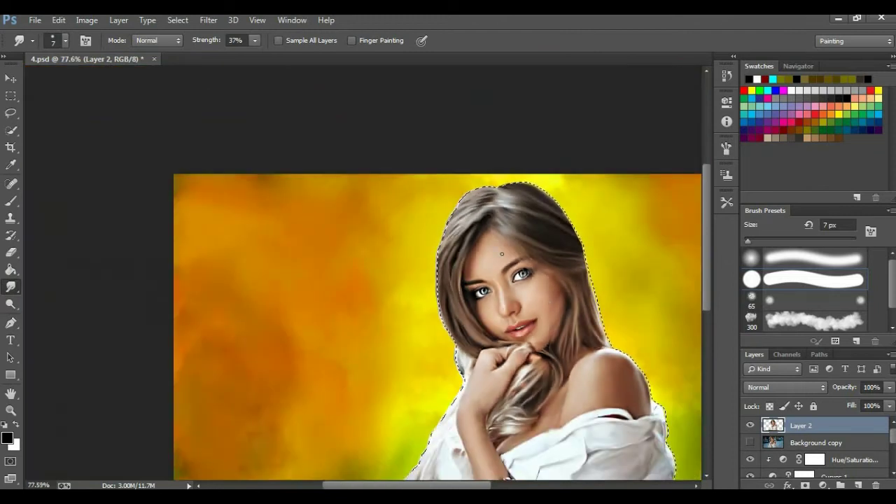
scroll(576, 313, "up", 7)
scroll(613, 361, "down", 3)
scroll(602, 357, "down", 5)
scroll(546, 350, "up", 2)
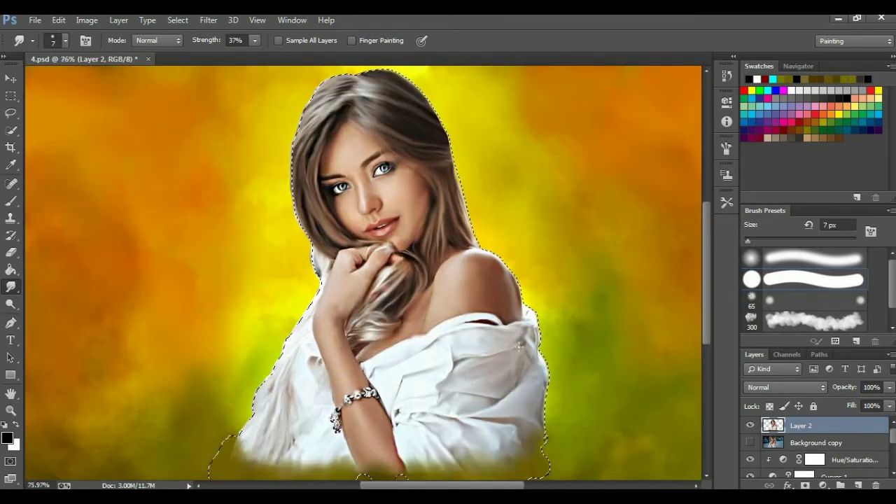
scroll(519, 343, "down", 1)
scroll(296, 147, "up", 4)
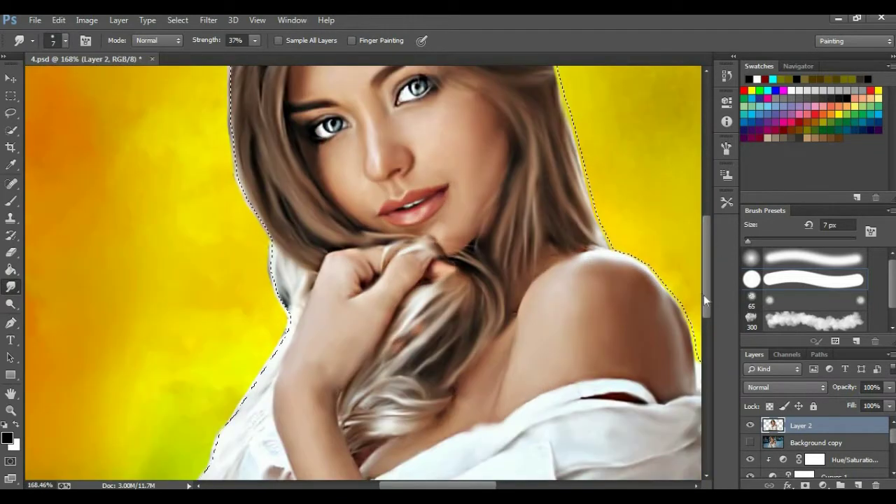
scroll(253, 105, "up", 2)
scroll(329, 262, "down", 2)
scroll(329, 262, "down", 1)
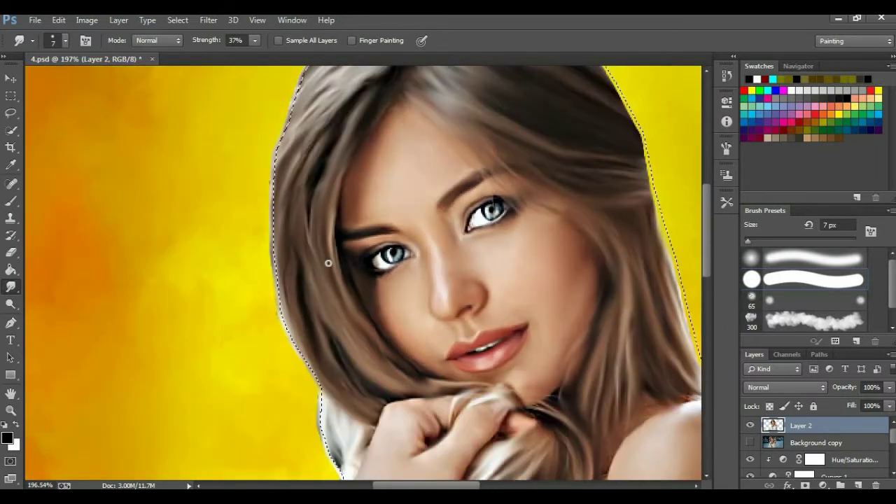
scroll(517, 198, "up", 3)
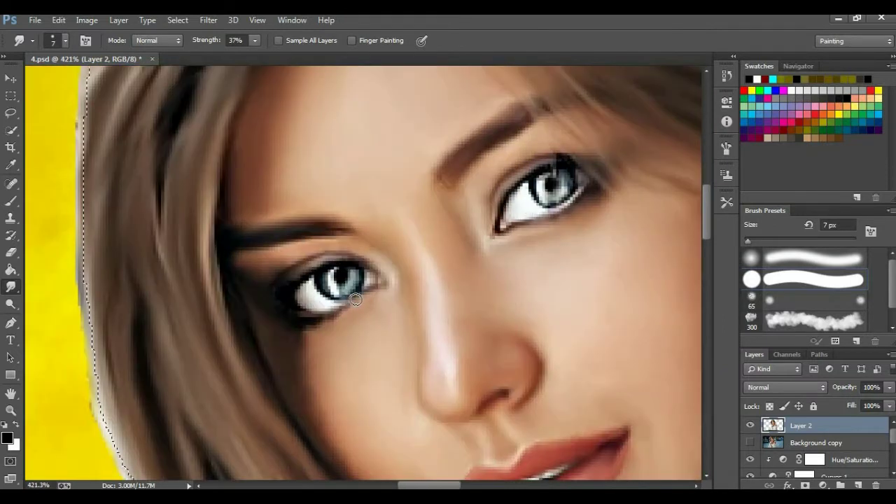
scroll(470, 157, "down", 5)
scroll(420, 182, "down", 2)
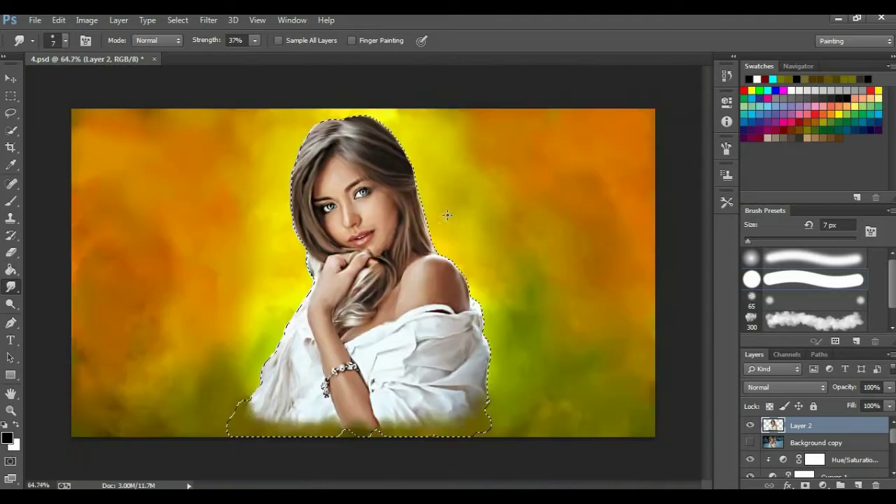
scroll(392, 196, "up", 1)
scroll(374, 208, "up", 3)
key("bracketright")
key("bracketright")
key("bracketright")
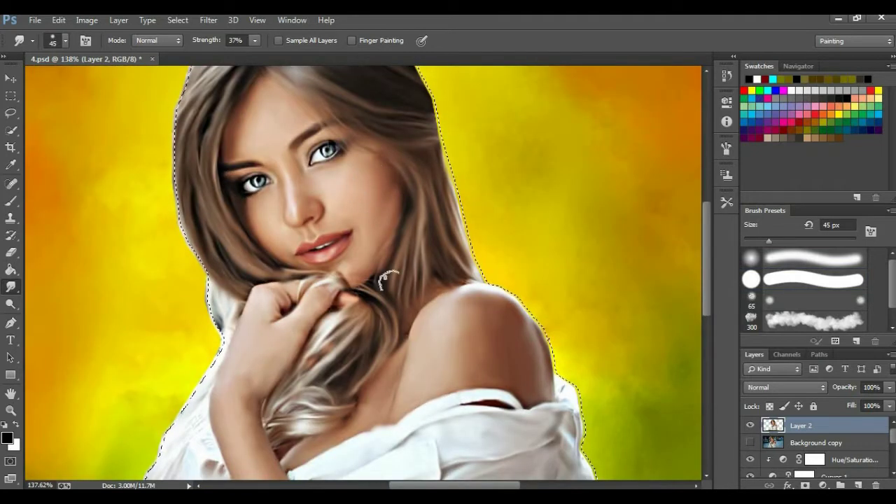
Revert to an earlier History state from before the hair smudges.
left_click(291, 19)
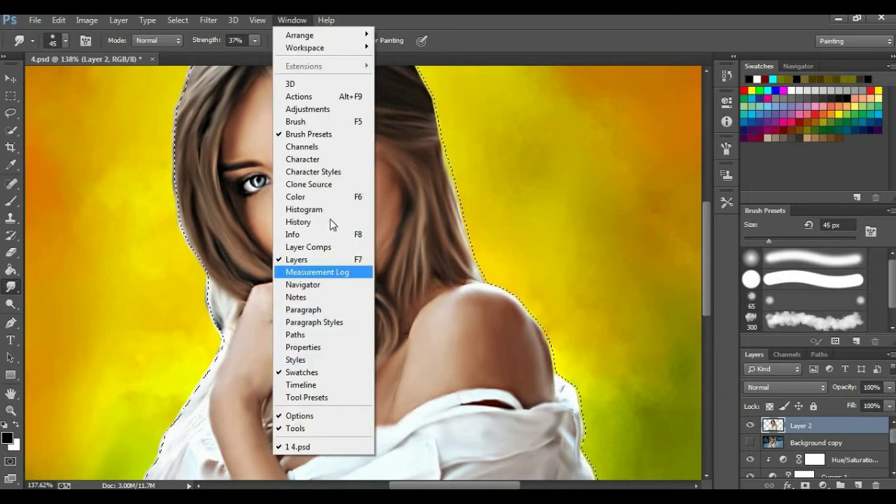
left_click(309, 220)
key("ctrl+alt+z")
key("ctrl+alt+z")
key("ctrl+alt+z")
left_click(635, 258)
left_click(635, 212)
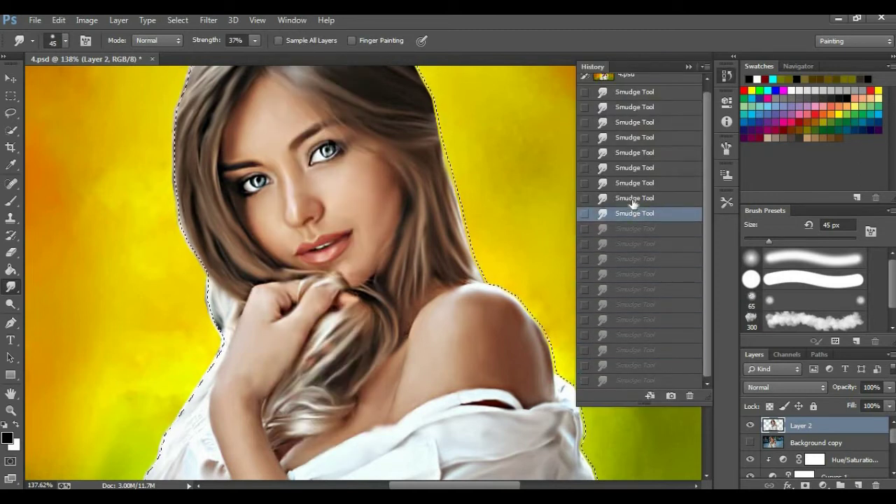
Set Smudge strength to 23% with a 15 px brush and fit the image on screen.
key("2")
key("3")
key("bracketleft")
key("bracketleft")
key("bracketleft")
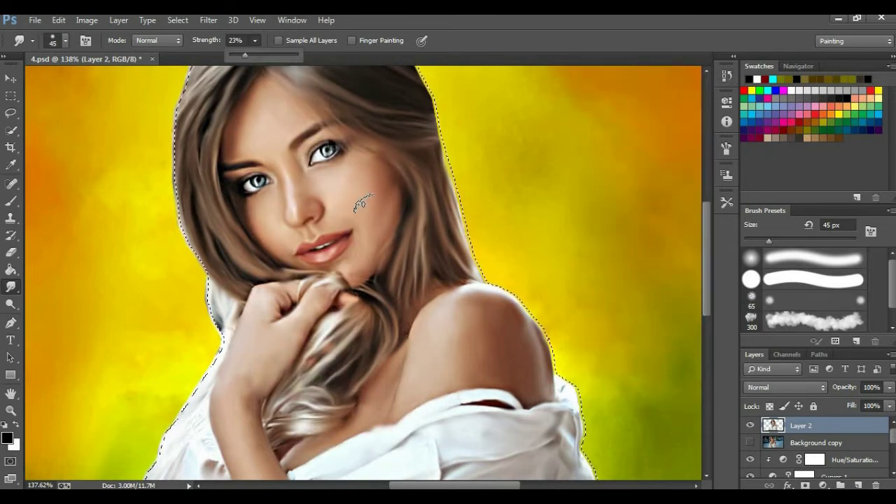
scroll(360, 200, "up", 2)
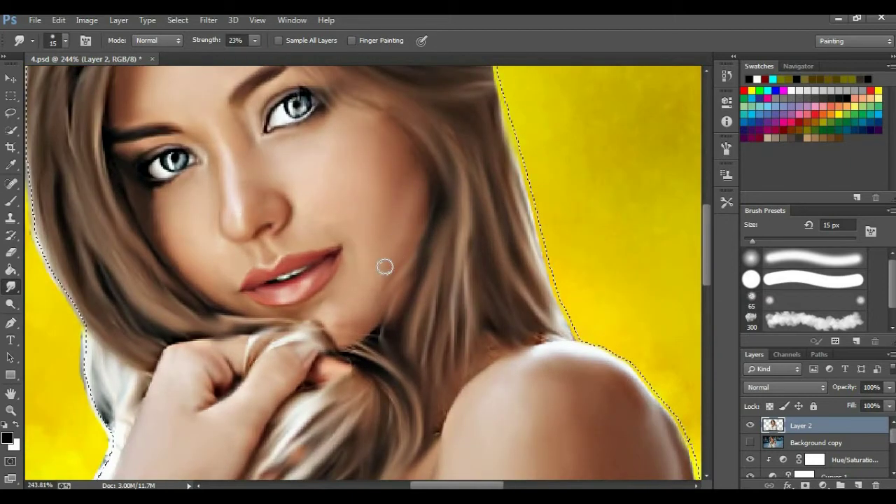
key("ctrl+0")
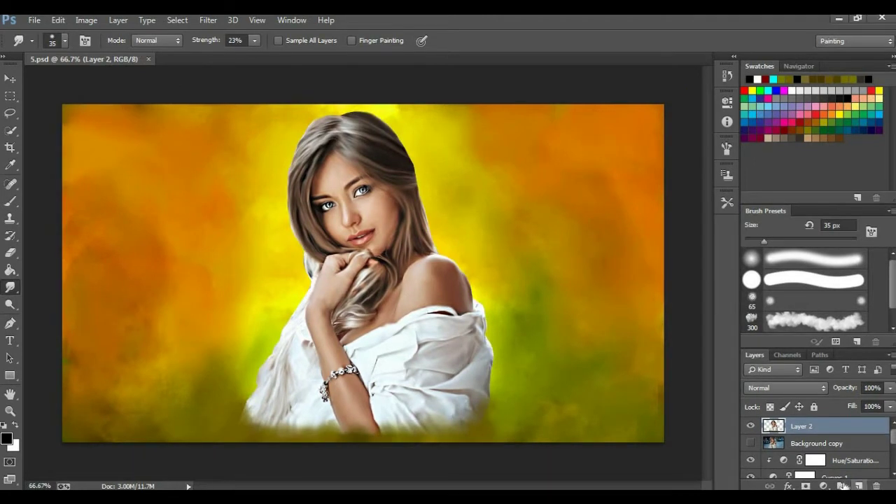
Add a new Layer 3 and set up a 4 px Brush for fine strands.
left_click(859, 486)
key("b")
left_click(45, 41)
type("4")
key("Return")
scroll(320, 130, "up", 2)
scroll(355, 170, "up", 2)
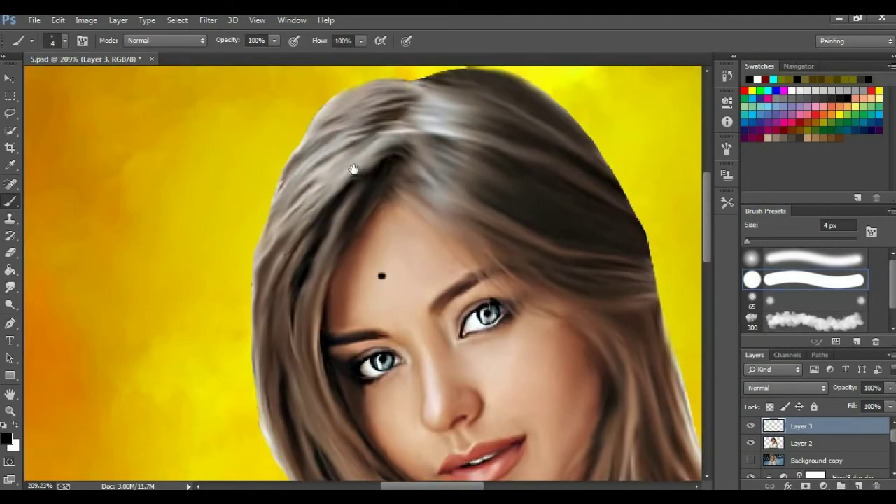
scroll(365, 220, "up", 1)
left_click(63, 43)
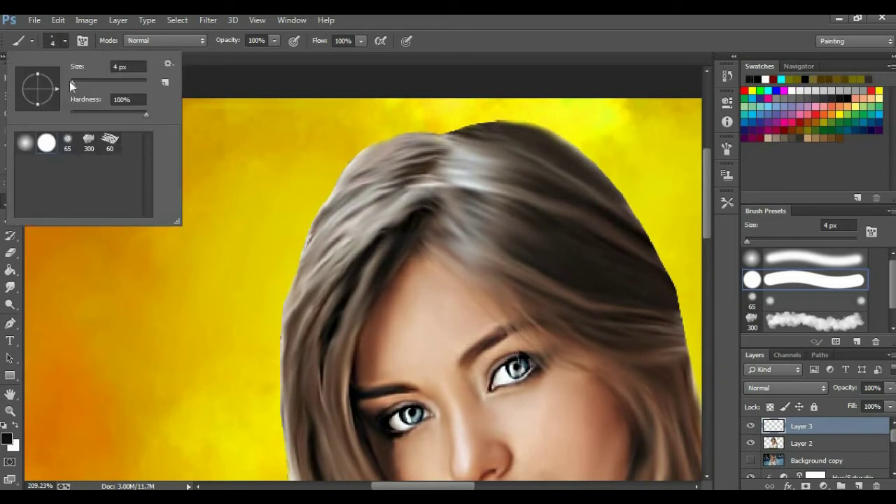
Paint thin dark hair strands and erase the stray line at the shoulder.
left_click_drag(418, 209, 387, 221)
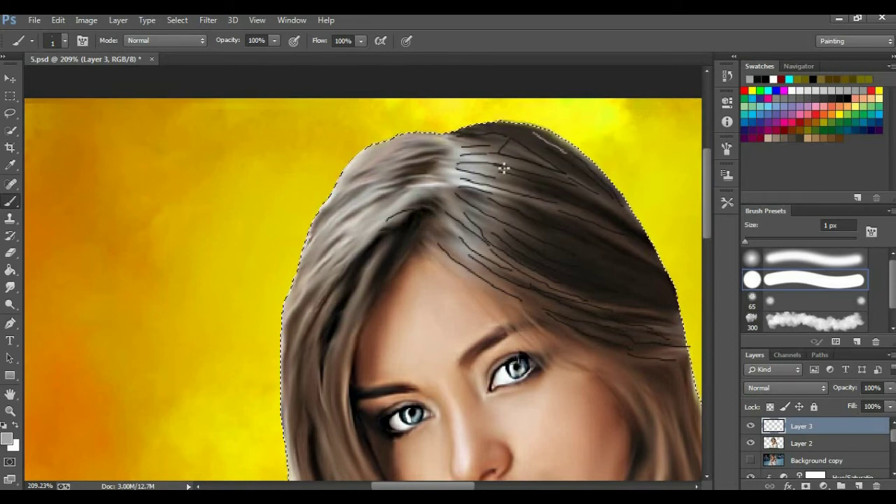
left_click_drag(522, 261, 606, 283)
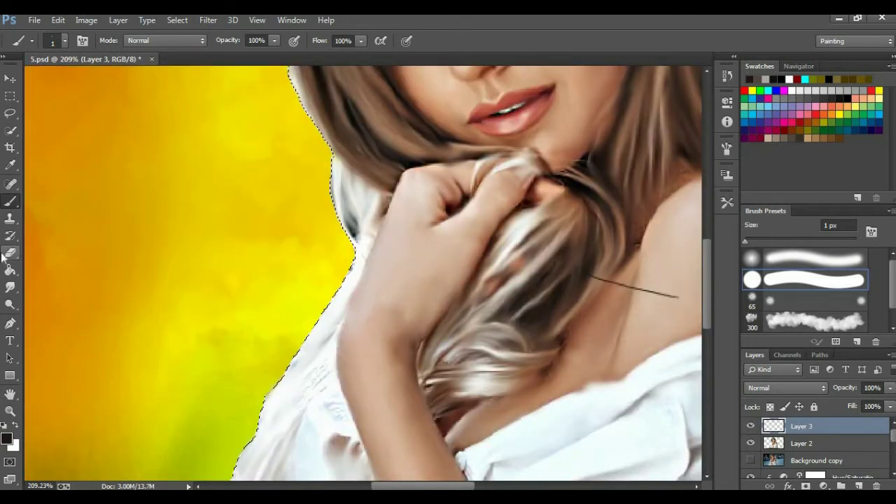
left_click(8, 253)
left_click_drag(586, 278, 630, 287)
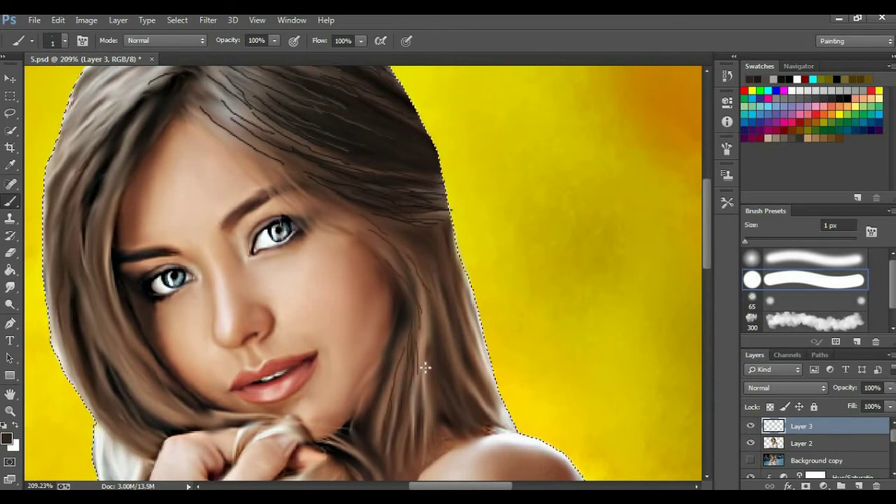
key("e")
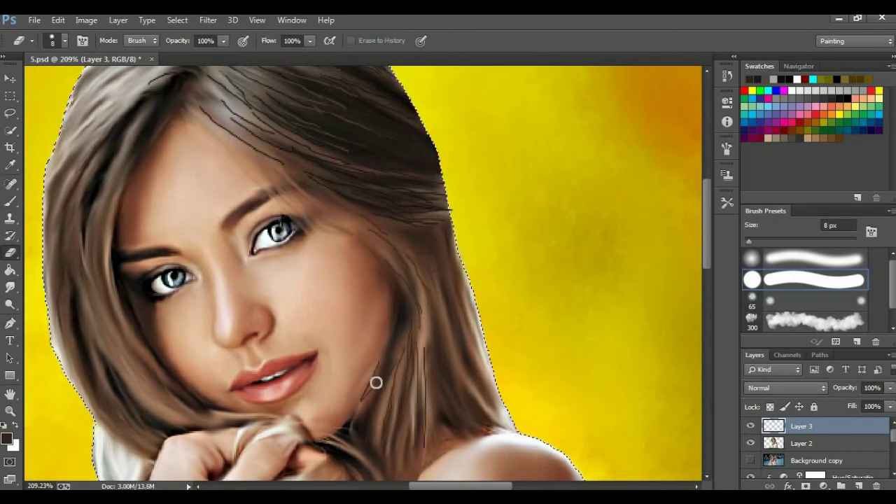
key("b")
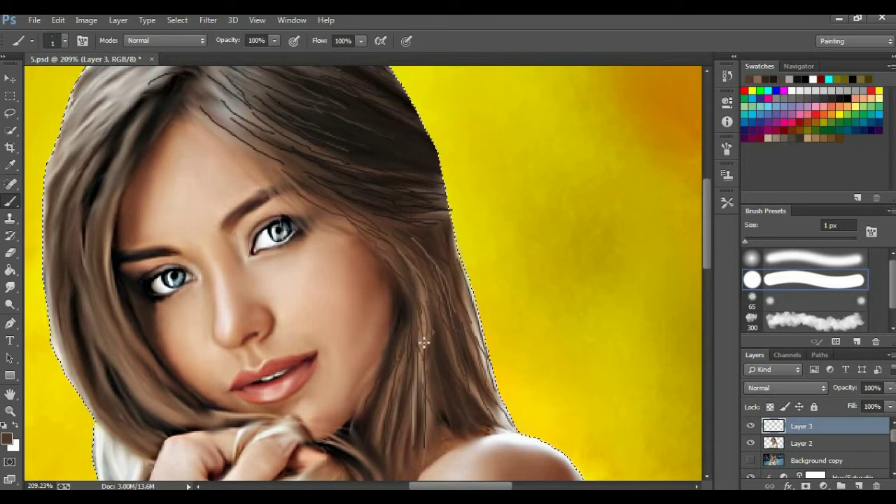
Paint dark hair strands around the crown and left crown.
left_click_drag(331, 148, 423, 221)
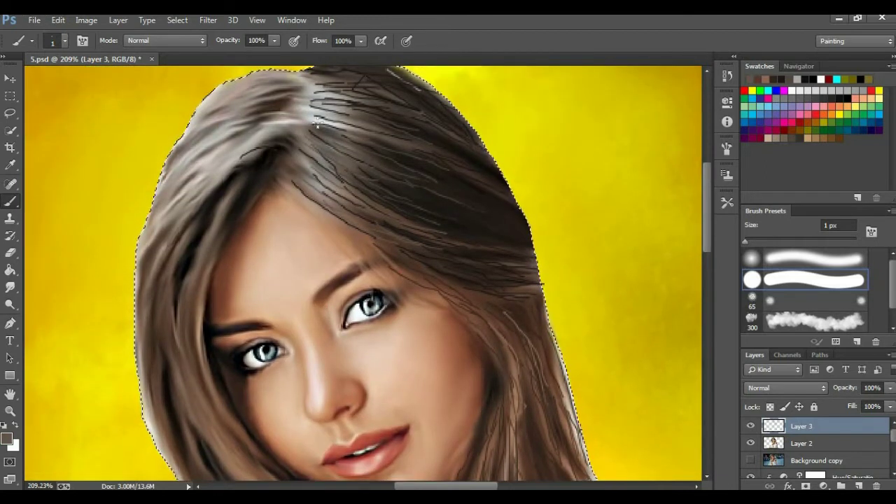
left_click_drag(349, 126, 387, 200)
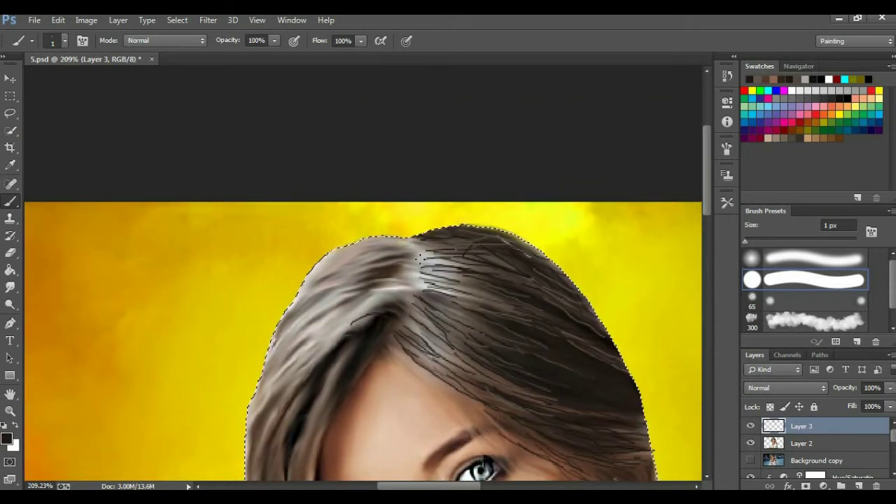
left_click_drag(423, 310, 459, 285)
mouse_move(400, 256)
left_mouse_down()
mouse_move(350, 246)
mouse_move(320, 280)
mouse_move(327, 307)
left_mouse_up()
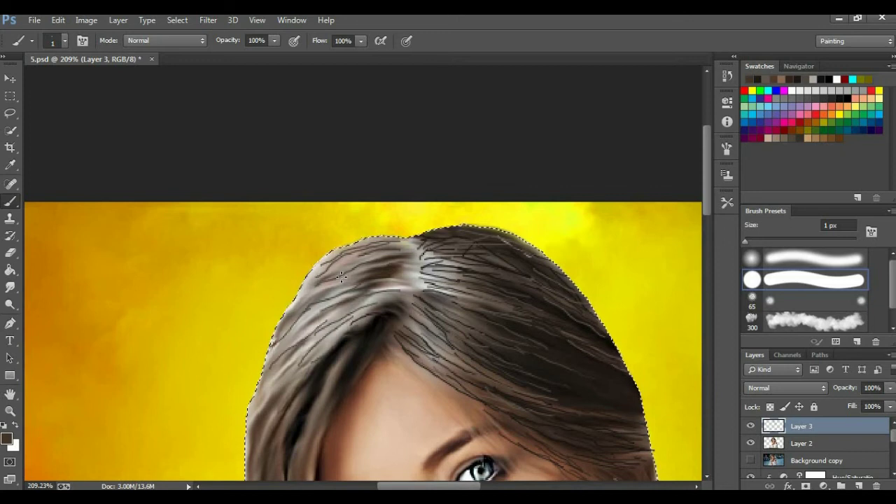
scroll(316, 344, "down", 3)
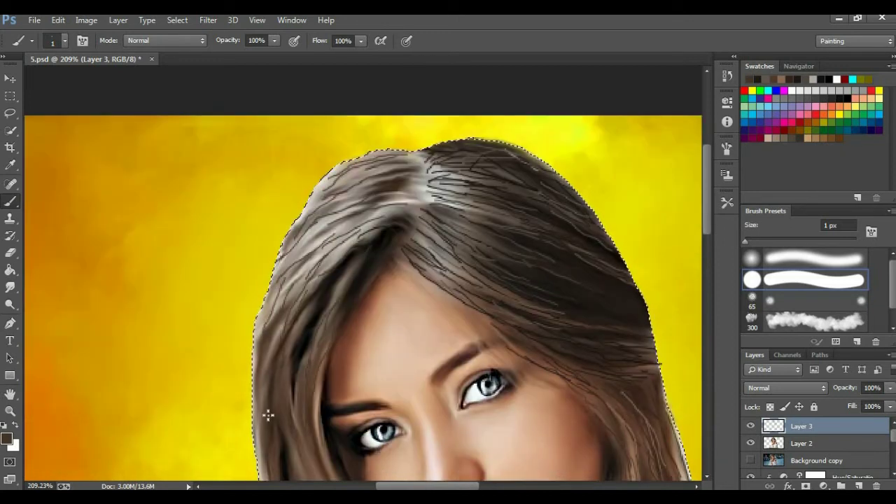
scroll(301, 315, "down", 3)
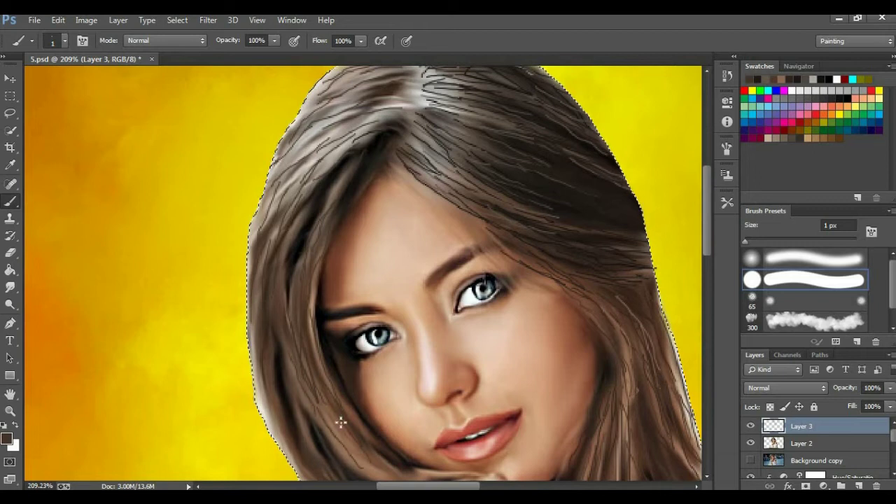
scroll(256, 263, "down", 6)
scroll(256, 263, "right", 2)
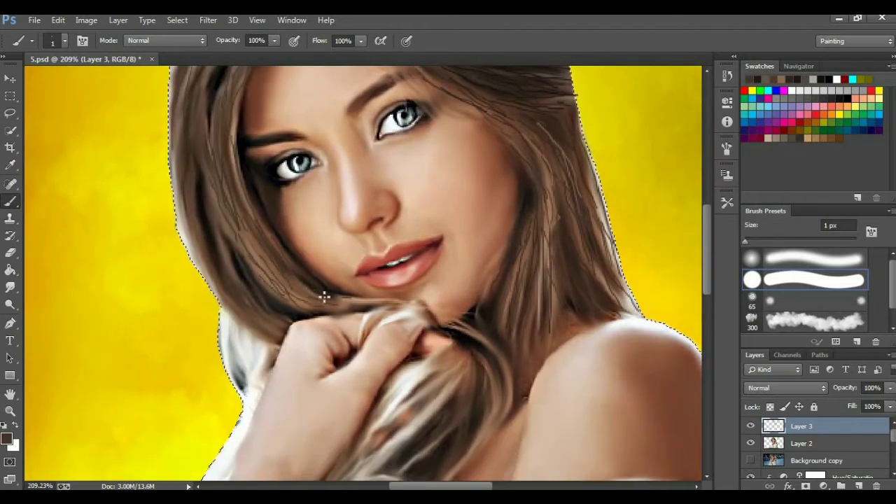
Paint light strands along the left hair edge, sampling beige, brown and tan tones.
left_click_drag(227, 207, 337, 309)
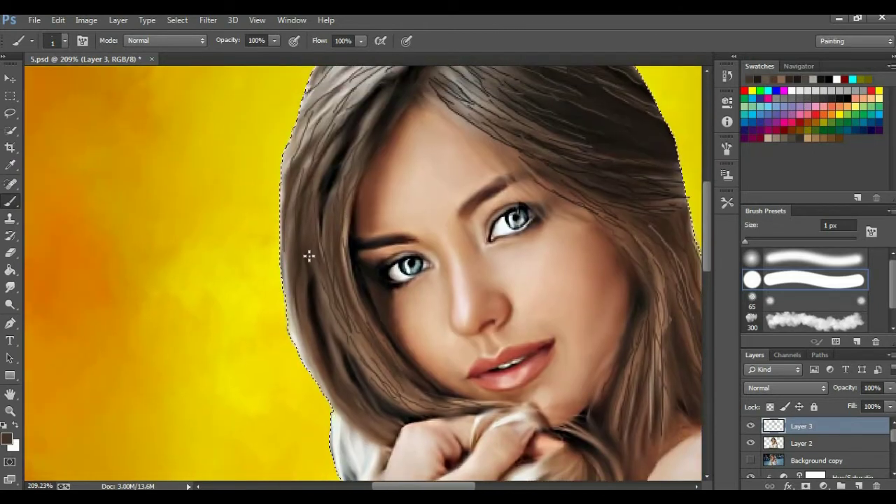
left_click(300, 173, "alt")
left_click_drag(292, 210, 306, 343)
left_click(306, 204, "alt")
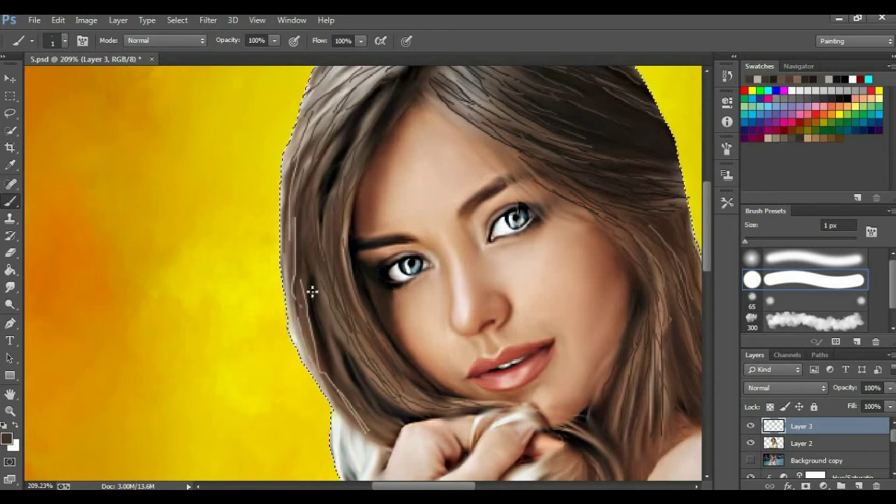
left_click(351, 250, "alt")
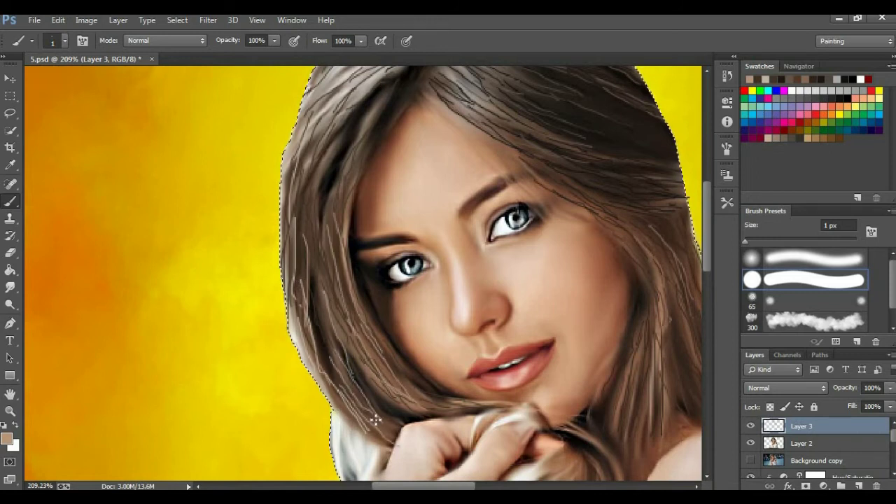
left_click(336, 234, "alt")
Sample light and dark hair tones and paint a light strand down from the parting.
left_click_drag(331, 170, 380, 344)
left_click(372, 344, "alt")
left_click(419, 231, "alt")
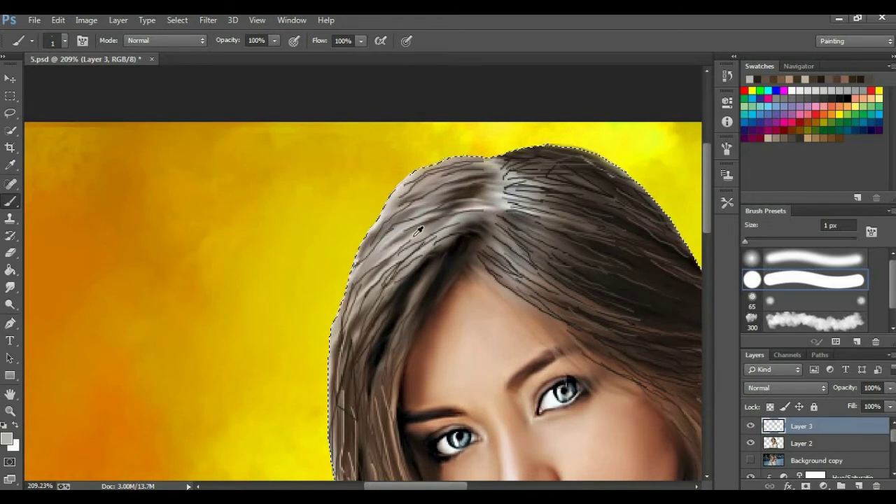
left_click(398, 326, "alt")
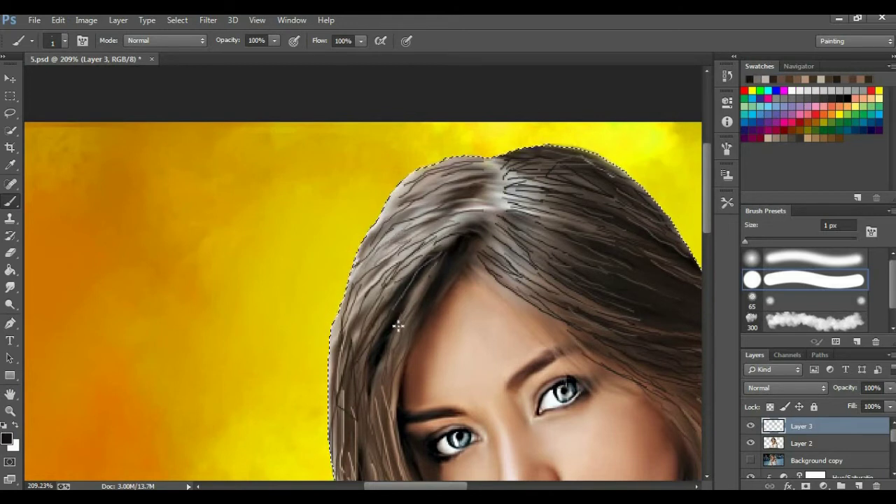
scroll(453, 259, "up", 3)
left_click(459, 272, "alt")
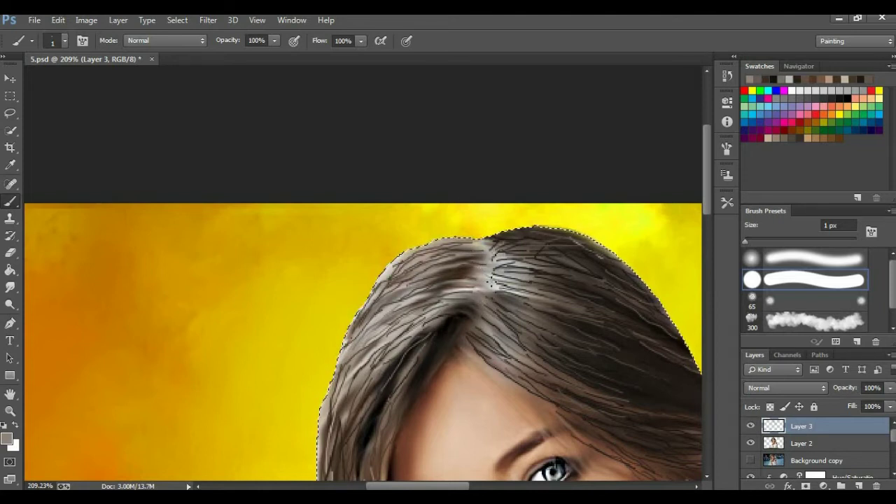
left_click_drag(451, 326, 423, 376)
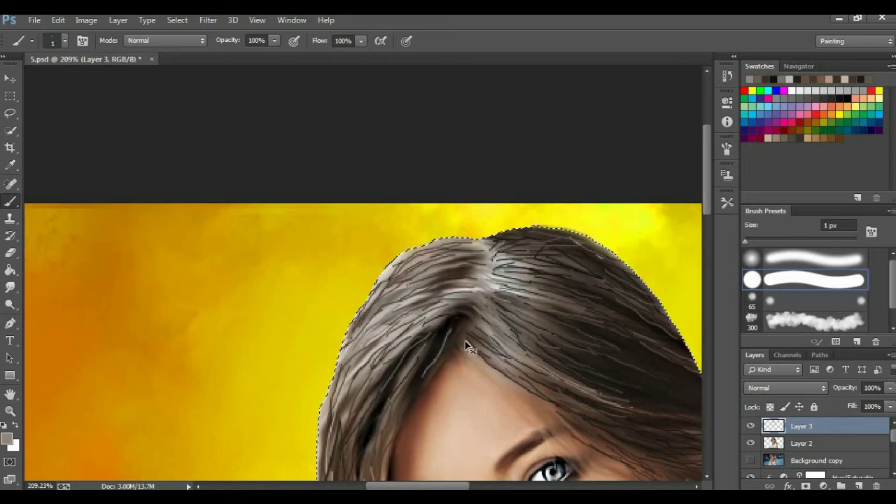
left_click(434, 343, "alt")
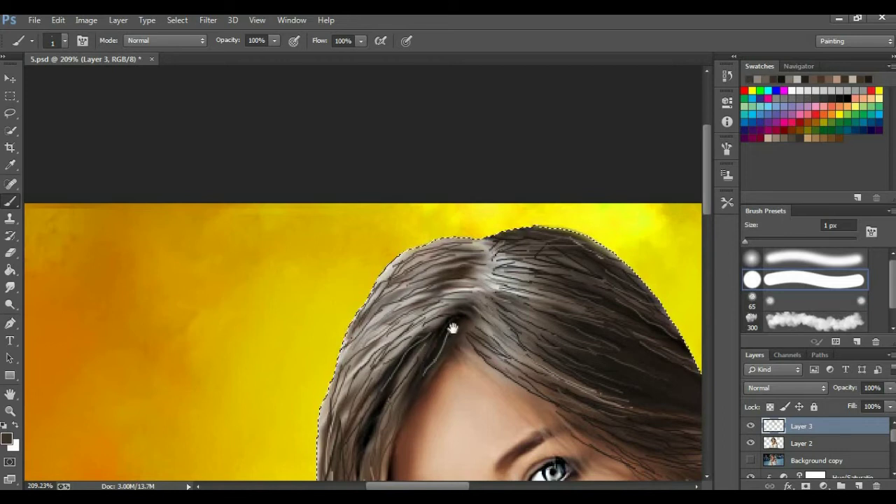
left_click_drag(454, 328, 552, 174)
Sample a light brown and paint thin light strands along the hair's left edge.
left_click_drag(598, 347, 674, 299)
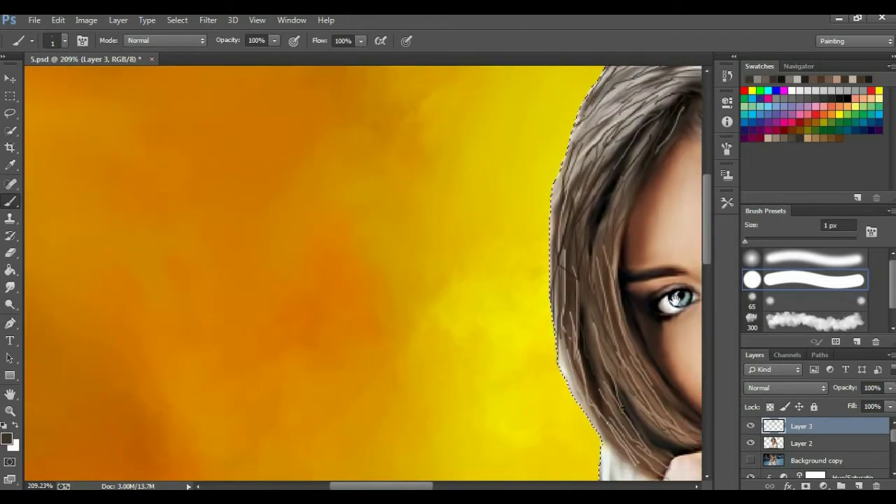
scroll(621, 397, "down", 4)
scroll(566, 301, "right", 5)
left_click(559, 348, "alt")
mouse_move(533, 358)
left_mouse_down()
mouse_move(494, 393)
mouse_move(490, 411)
left_mouse_up()
mouse_move(538, 394)
left_mouse_down()
mouse_move(520, 424)
mouse_move(490, 441)
left_mouse_up()
Sample a dark brown and add thin dark strands over the same hair.
left_click(567, 390, "alt")
left_click_drag(554, 425, 525, 446)
left_click_drag(576, 358, 566, 405)
left_click_drag(600, 375, 585, 413)
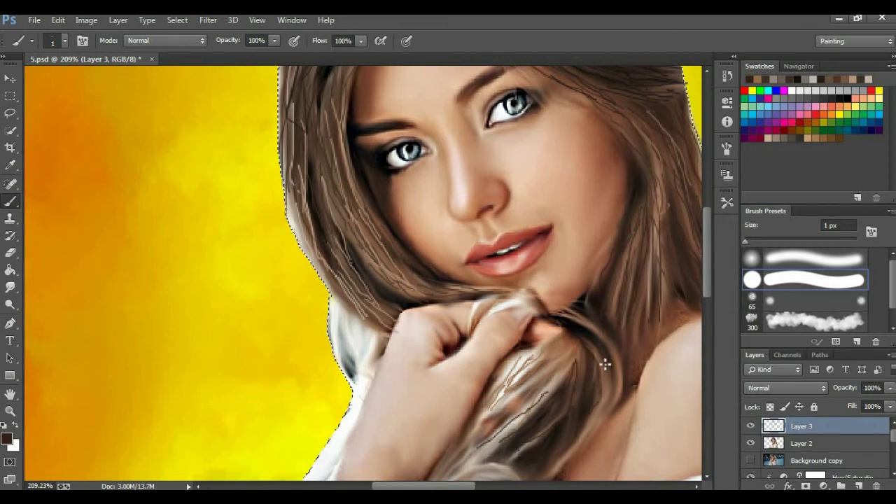
Paint dark strands on the lock of hair held in her hand.
mouse_move(570, 452)
left_mouse_down()
mouse_move(197, 275)
mouse_move(595, 411)
mouse_move(577, 315)
mouse_move(488, 355)
left_mouse_up()
left_click(415, 369, "alt")
left_click(495, 349, "alt")
left_click_drag(478, 358, 432, 379)
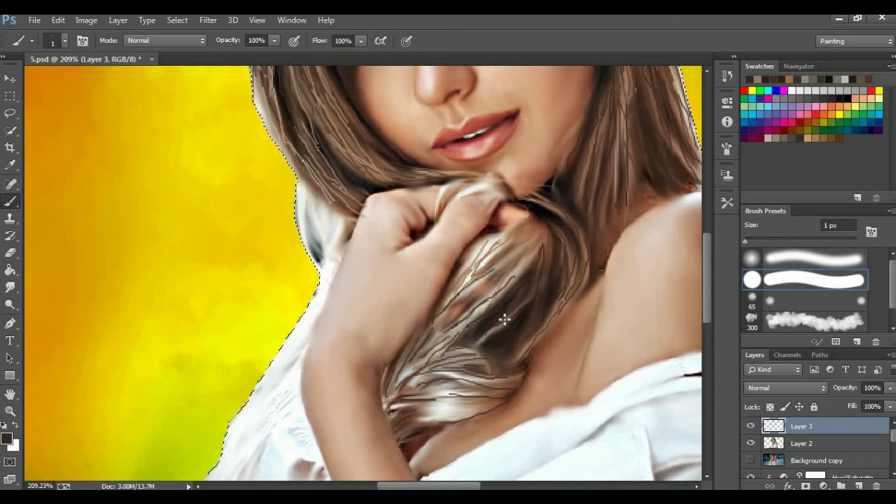
Sample lighter browns and paint light strands through the hair bundle and beside the neck.
left_click(520, 287, "alt")
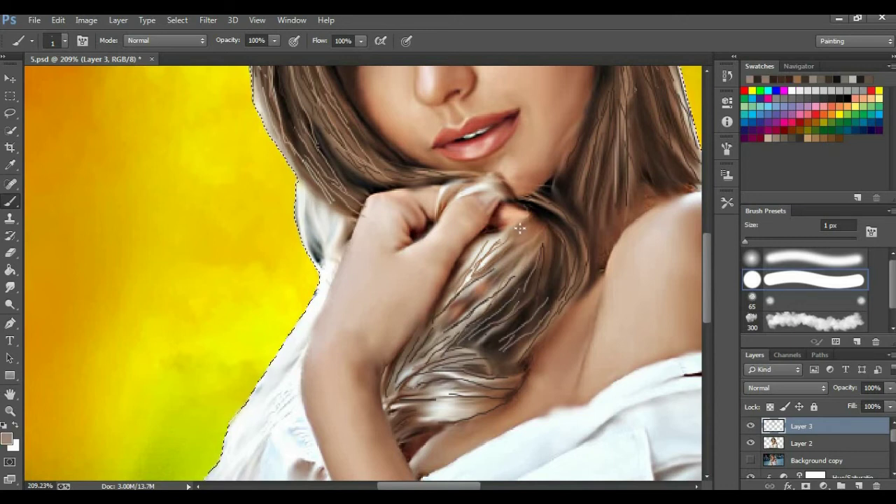
left_click(491, 238, "alt")
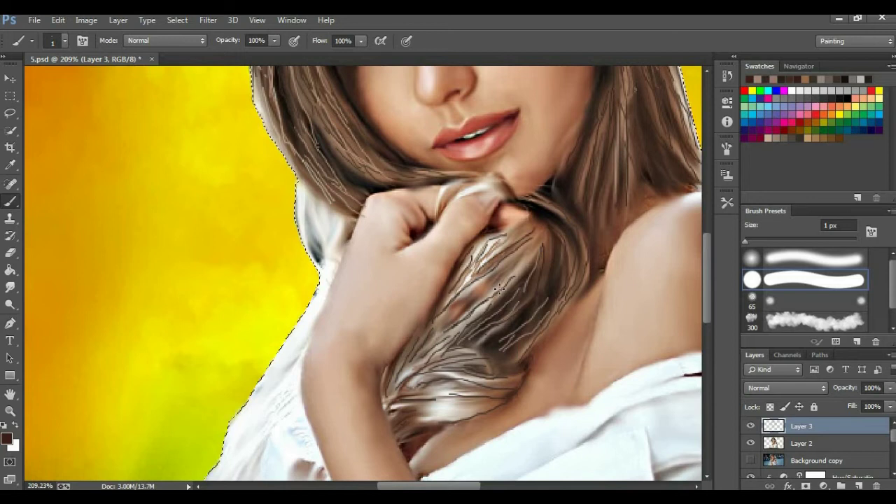
left_click(493, 179, "alt")
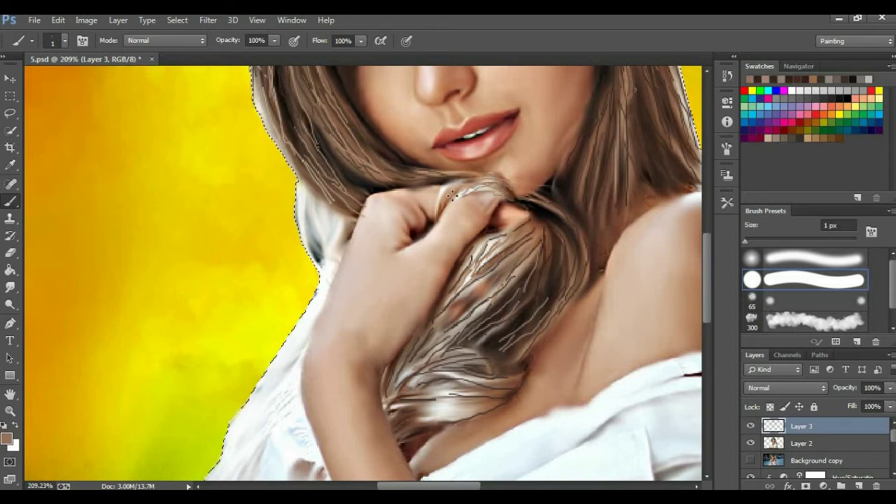
left_click(503, 234, "alt")
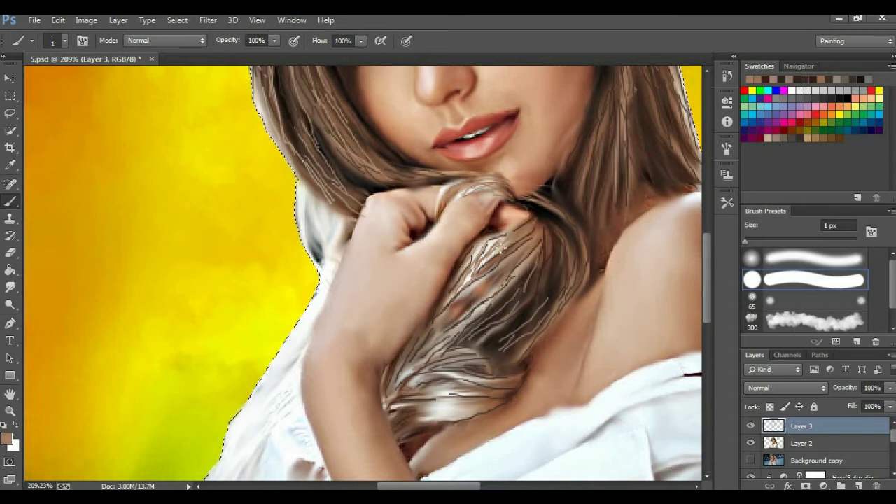
left_click_drag(548, 231, 516, 320)
left_click_drag(595, 245, 614, 186)
left_click_drag(585, 221, 572, 155)
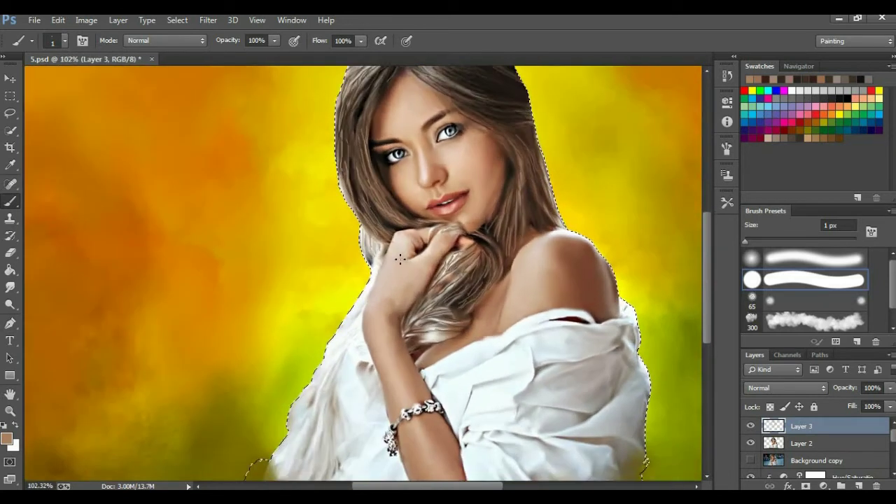
Shrink the Smudge brush to 10 px and lower its strength to 12%.
key("bracketleft")
key("bracketleft")
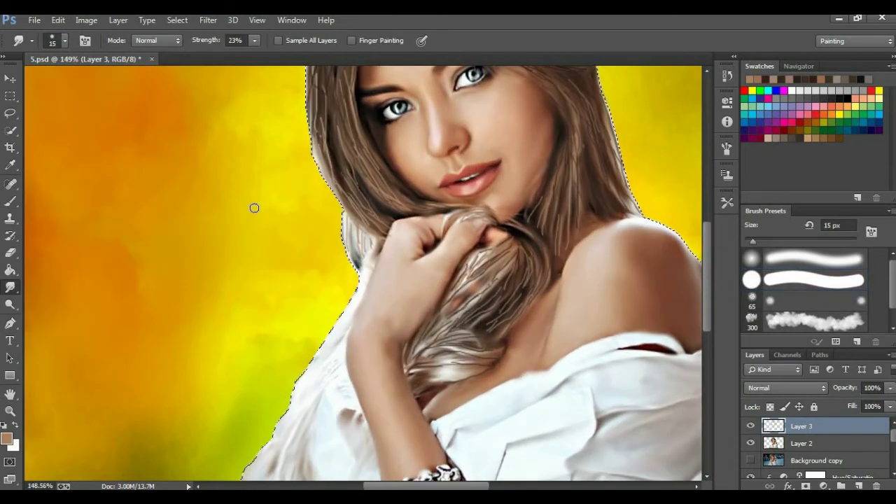
scroll(255, 206, "up", 2)
scroll(405, 287, "up", 5)
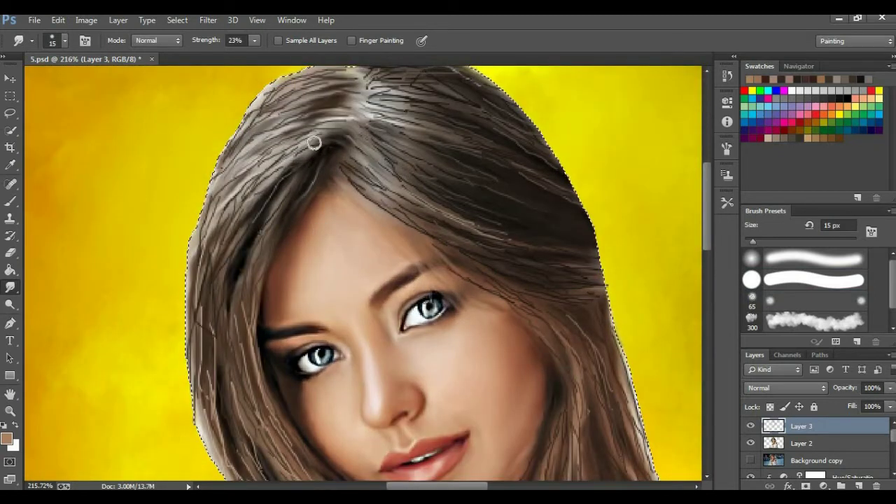
key("bracketleft")
key("1")
key("2")
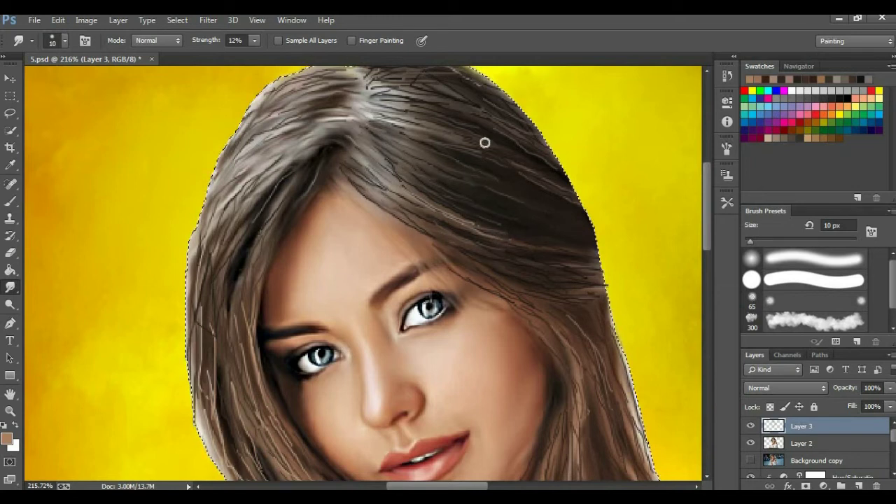
scroll(469, 93, "up", 3)
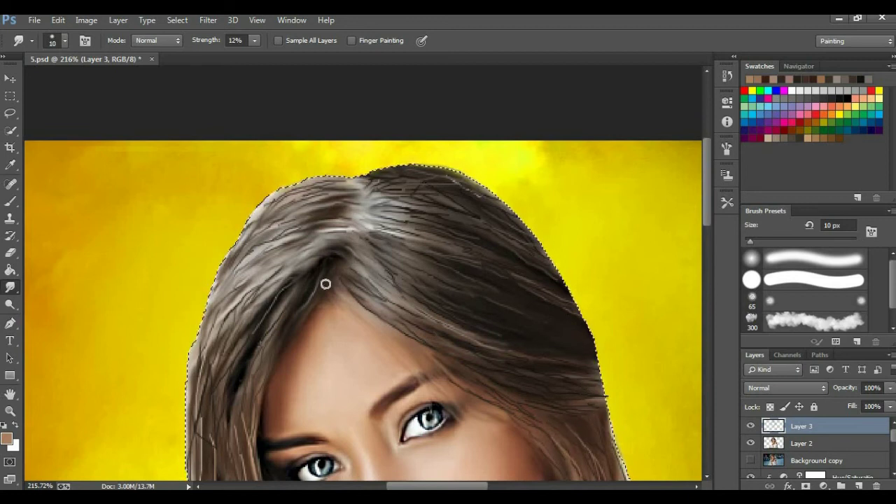
Smudge the strands along the upper-left hairline and near the fingertips.
left_click_drag(222, 294, 326, 194)
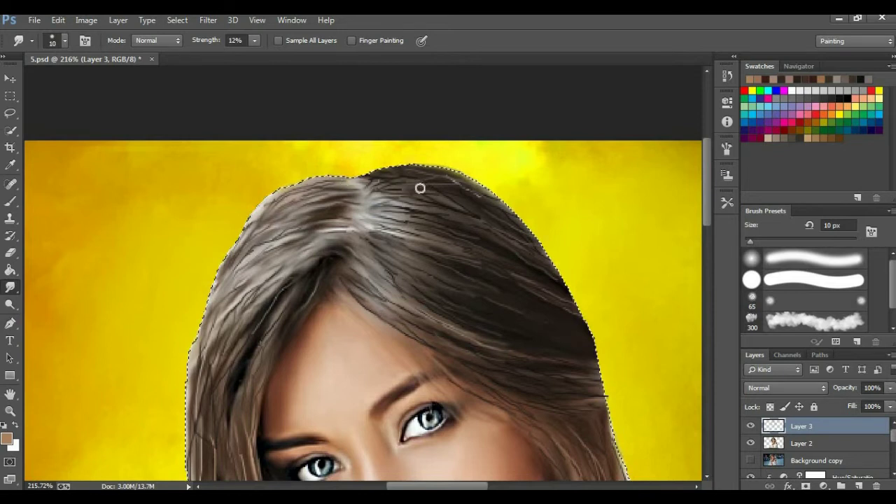
scroll(463, 222, "down", 5)
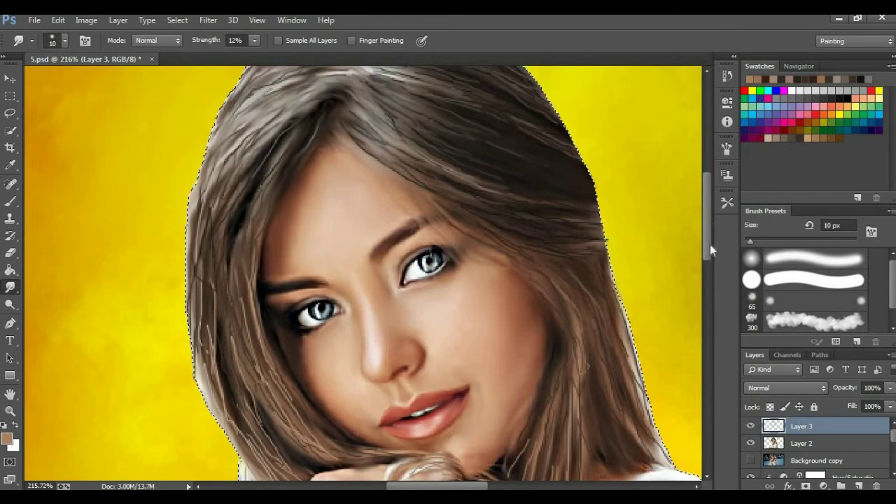
scroll(709, 248, "down", 5)
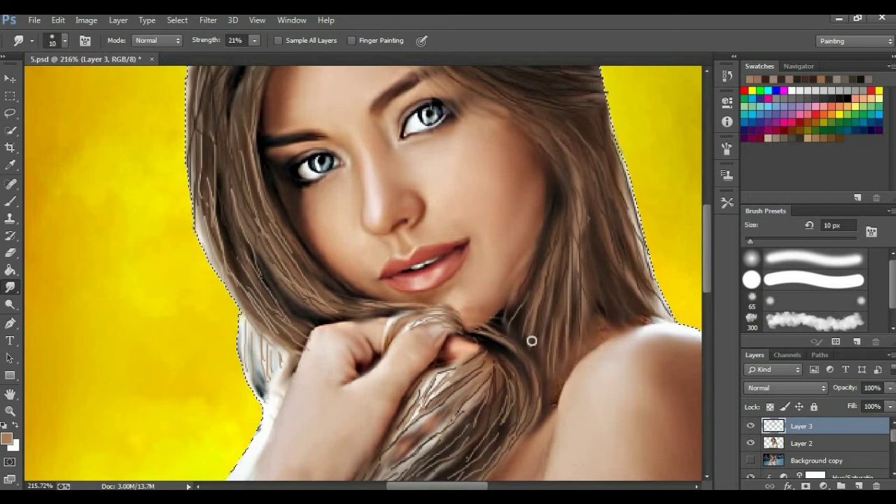
left_click_drag(469, 363, 442, 404)
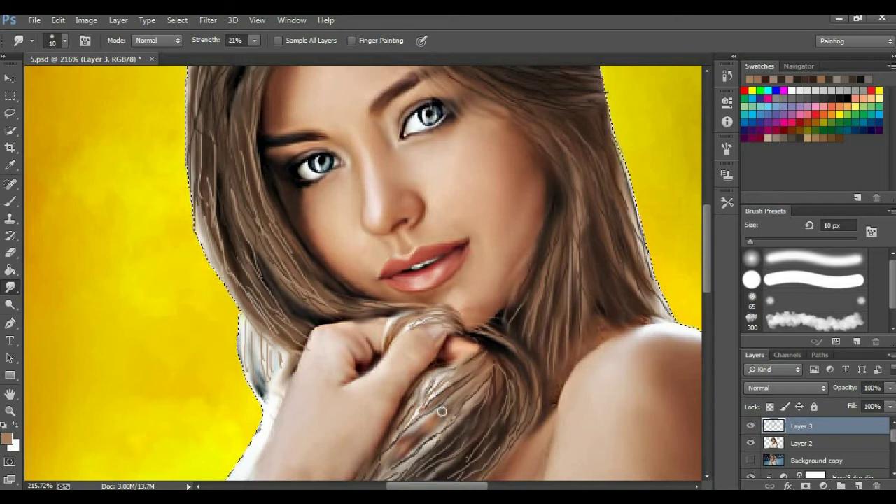
Move around the head and hand, smudging one more strand on the right side.
scroll(611, 262, "down", 5)
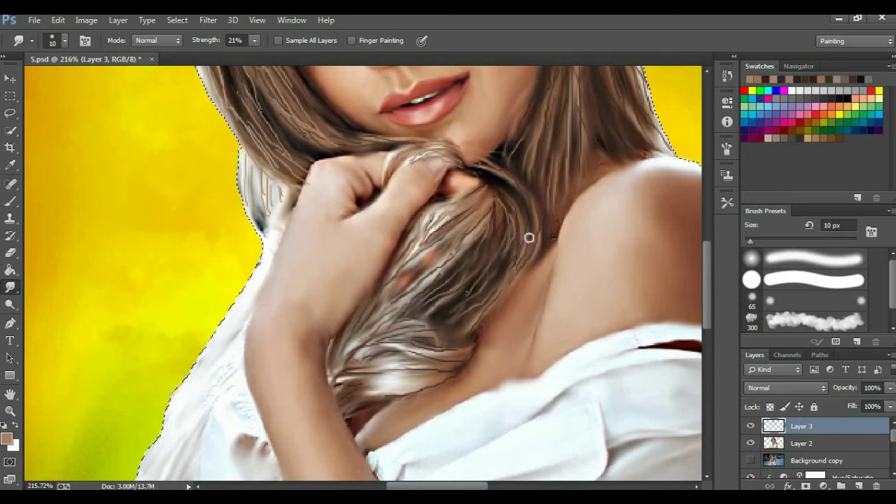
scroll(296, 242, "up", 5)
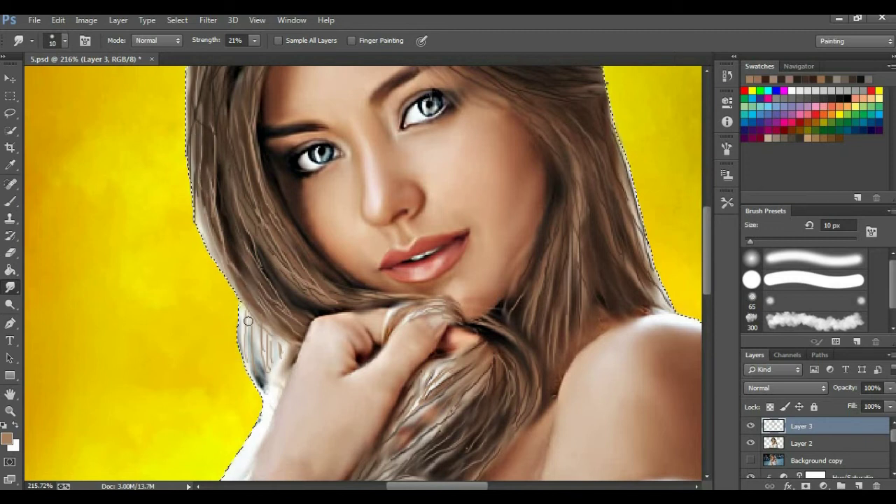
scroll(279, 342, "up", 5)
scroll(279, 342, "up", 2)
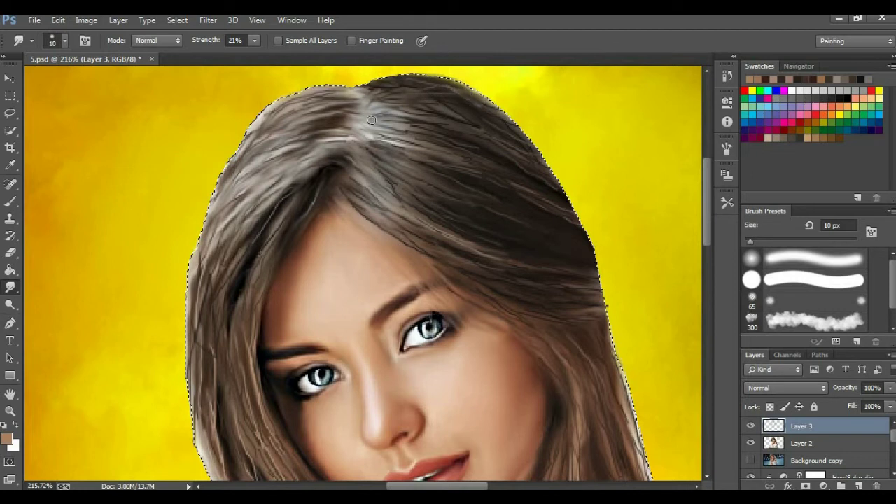
scroll(325, 186, "down", 1)
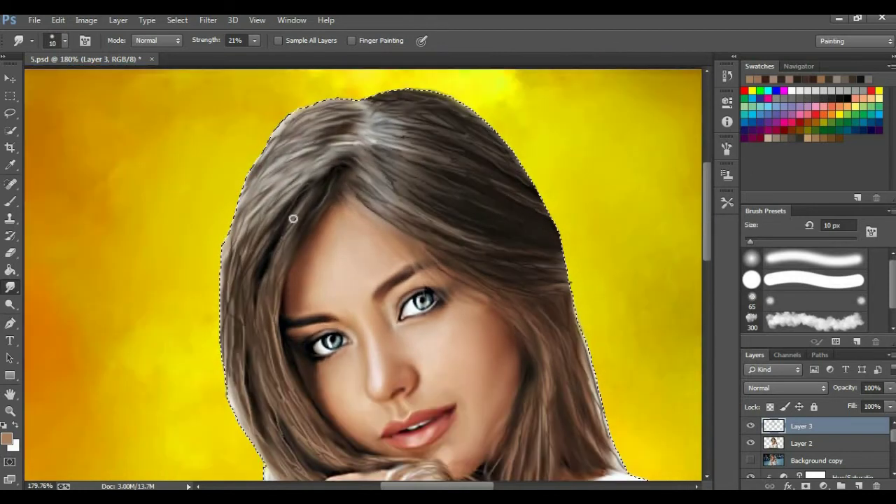
scroll(306, 246, "down", 3)
scroll(366, 419, "up", 3)
scroll(366, 418, "down", 3)
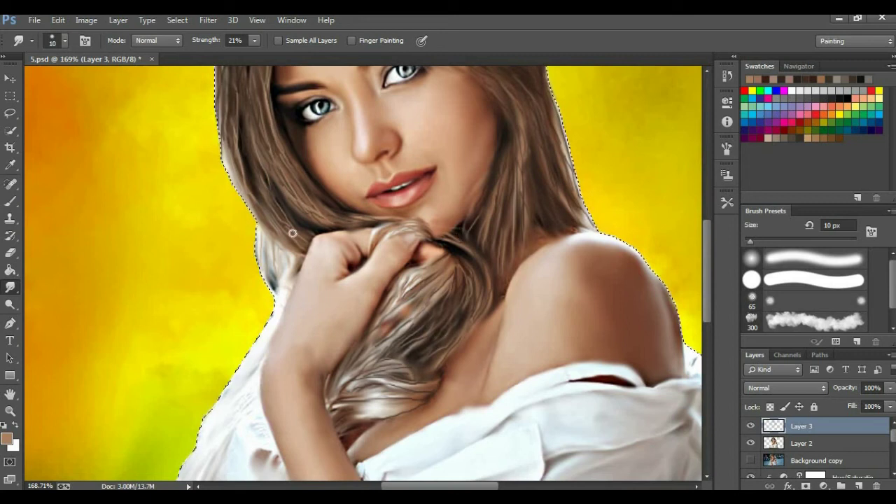
scroll(232, 138, "down", 3)
scroll(232, 138, "up", 2)
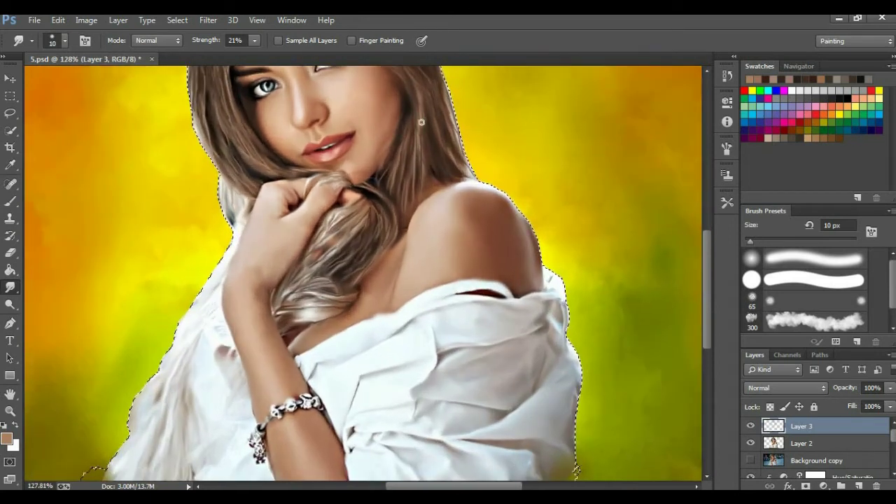
scroll(280, 190, "up", 3)
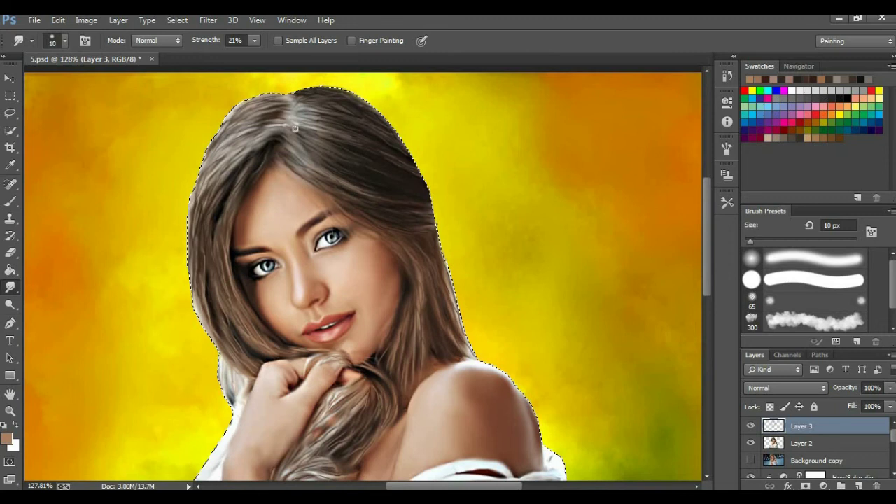
scroll(358, 195, "down", 2)
scroll(301, 231, "up", 3)
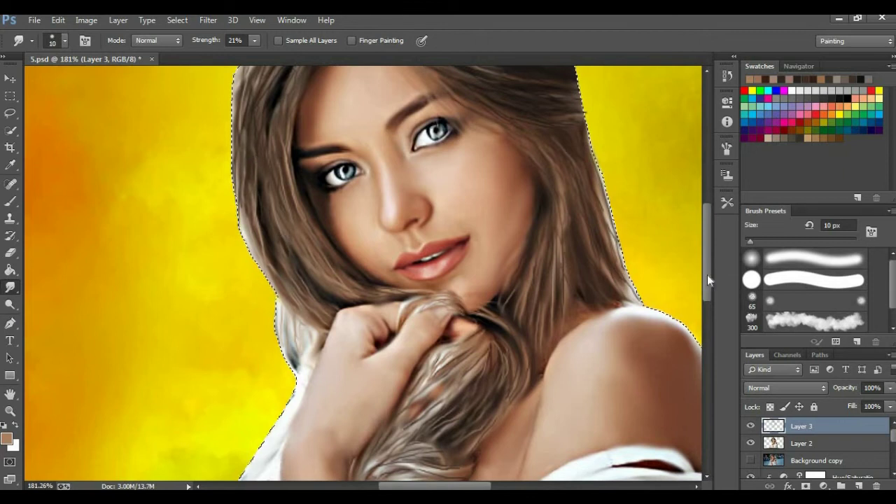
left_click_drag(707, 275, 707, 231)
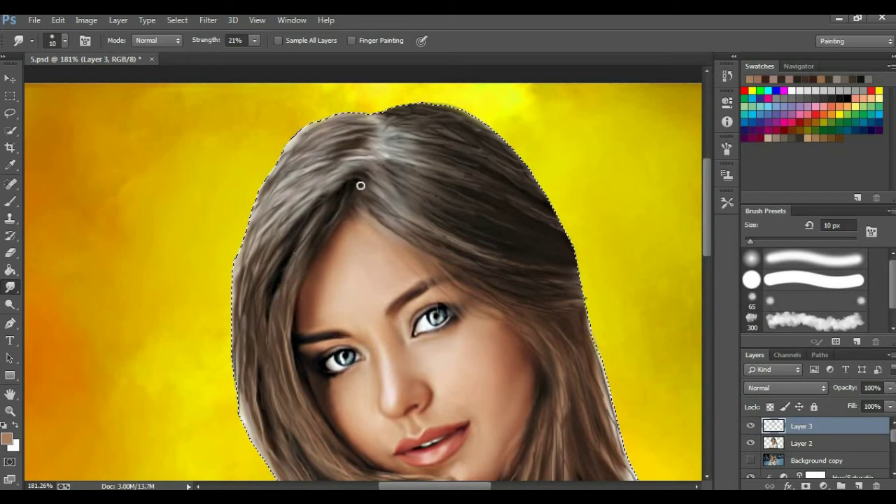
scroll(431, 243, "down", 3)
scroll(280, 231, "down", 3)
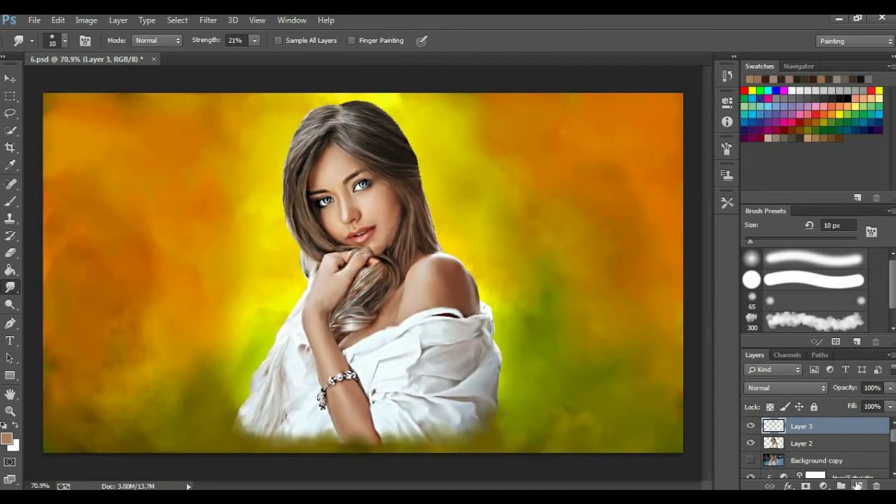
Rename the new top layer 'lip color' and Layer 3 'hair line'.
double_click(801, 425)
type("lip color")
key("Return")
double_click(802, 444)
type("line")
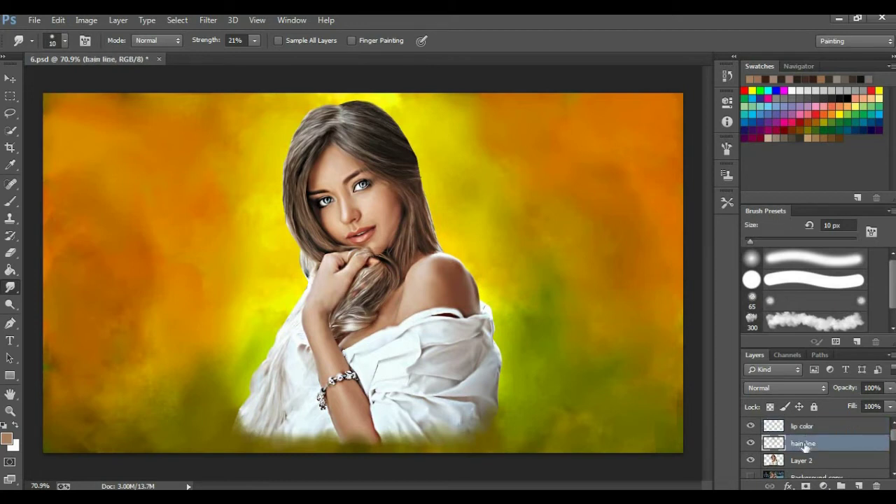
Select the lip color layer and set up a soft round brush at 0% hardness.
left_click(802, 426)
key("b")
right_click(45, 122)
left_click(25, 143)
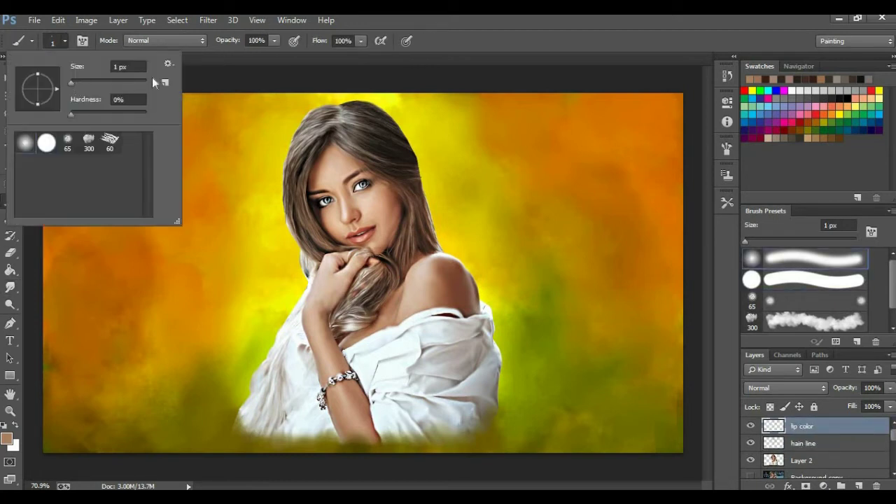
Choose a dark red painting colour and zoom in on the lips.
key("Return")
left_click(745, 121)
scroll(342, 221, "up", 3)
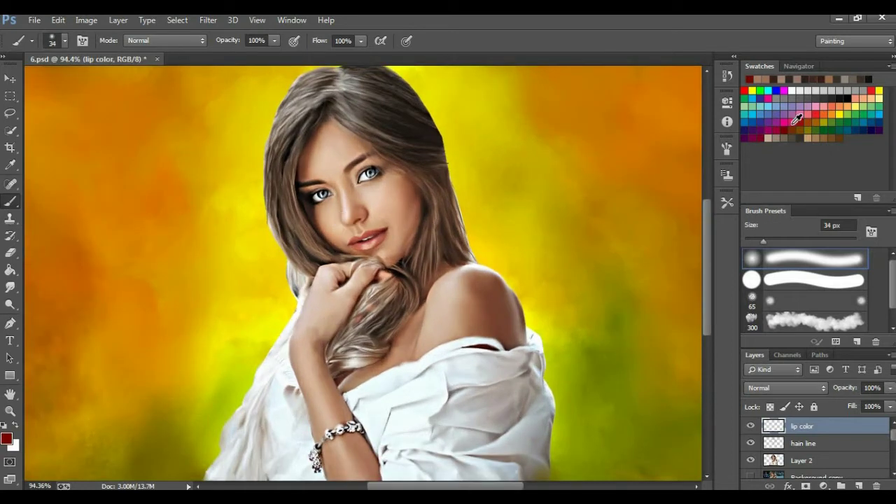
scroll(360, 242, "up", 5)
scroll(361, 241, "up", 5)
Paint the lower and upper lips deep red with a slightly smaller brush.
mouse_move(312, 306)
left_mouse_down()
mouse_move(427, 277)
mouse_move(266, 258)
mouse_move(286, 260)
left_mouse_up()
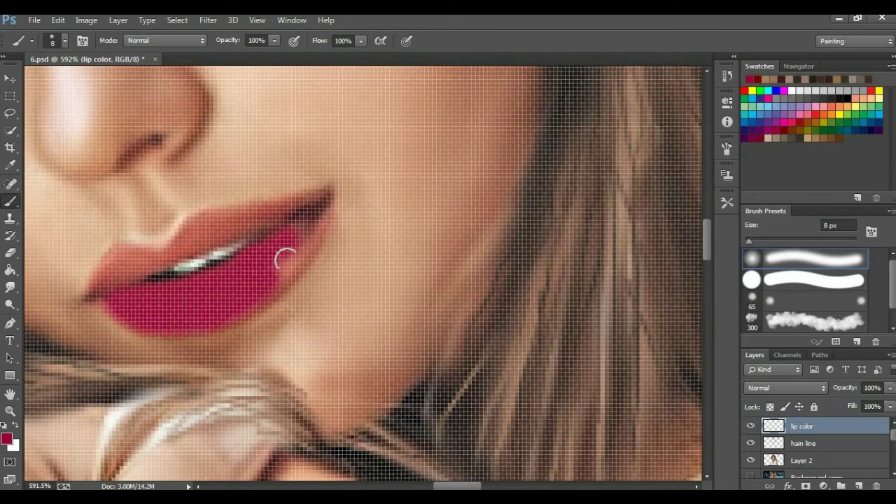
mouse_move(312, 206)
left_mouse_down()
mouse_move(186, 220)
mouse_move(98, 275)
mouse_move(151, 245)
mouse_move(154, 264)
mouse_move(96, 284)
mouse_move(123, 312)
mouse_move(324, 194)
left_mouse_up()
key("bracketleft")
scroll(484, 192, "down", 2)
scroll(484, 192, "down", 1)
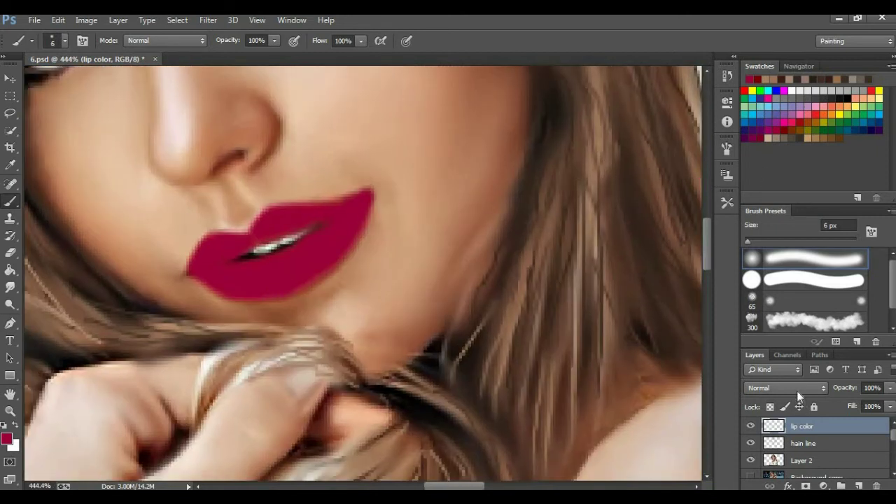
left_click(797, 391)
Set the lip color layer to Soft Light blending at 53% opacity.
left_click(759, 227)
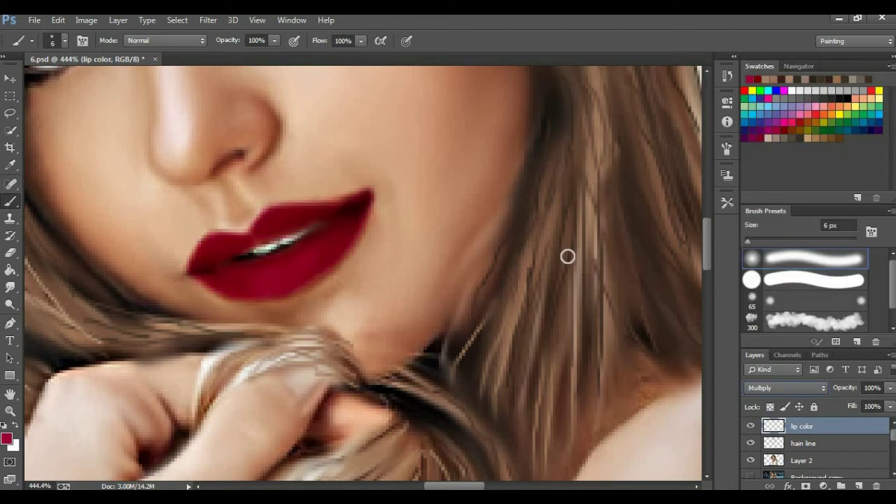
left_click(785, 388)
left_click(755, 47)
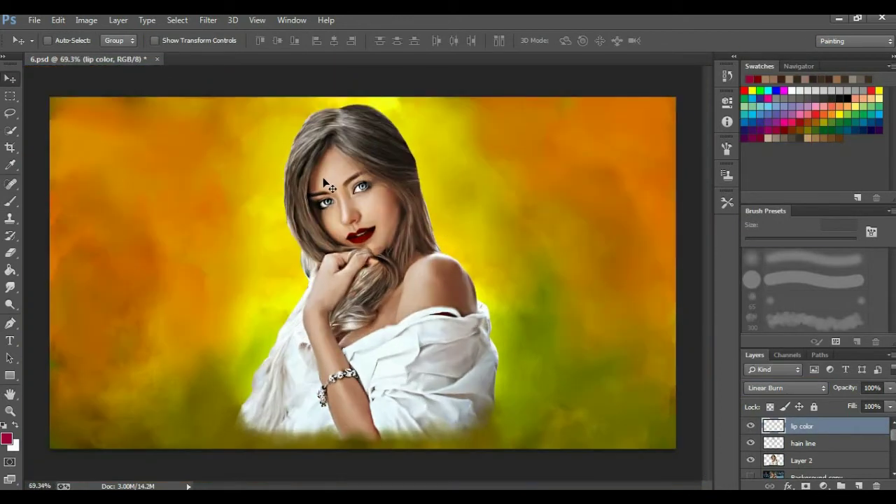
left_click(790, 389)
left_click(760, 227)
left_click(890, 388)
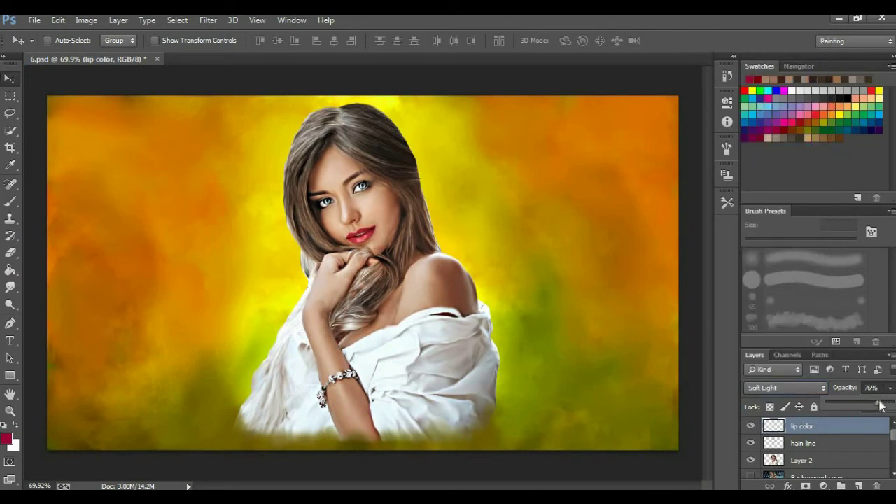
left_click_drag(862, 402, 864, 401)
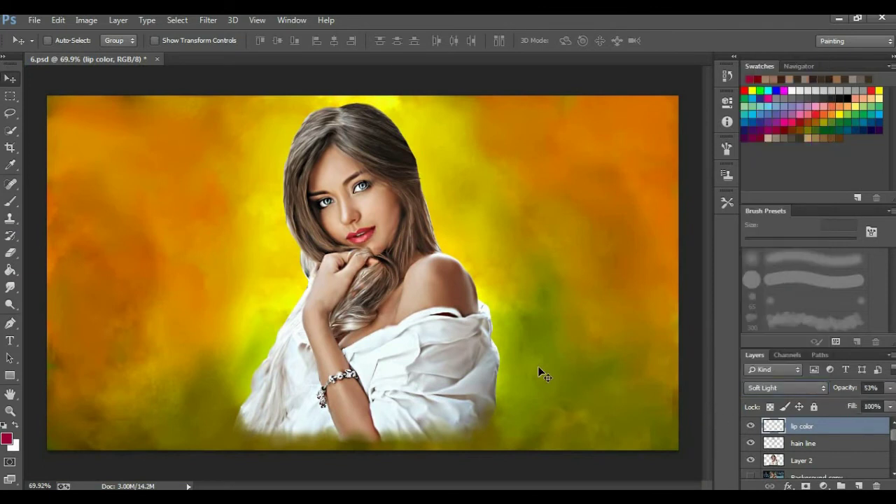
key("h")
Limit the lip layer's Blend If underlying-layer range to 17 and 214.
double_click(814, 425)
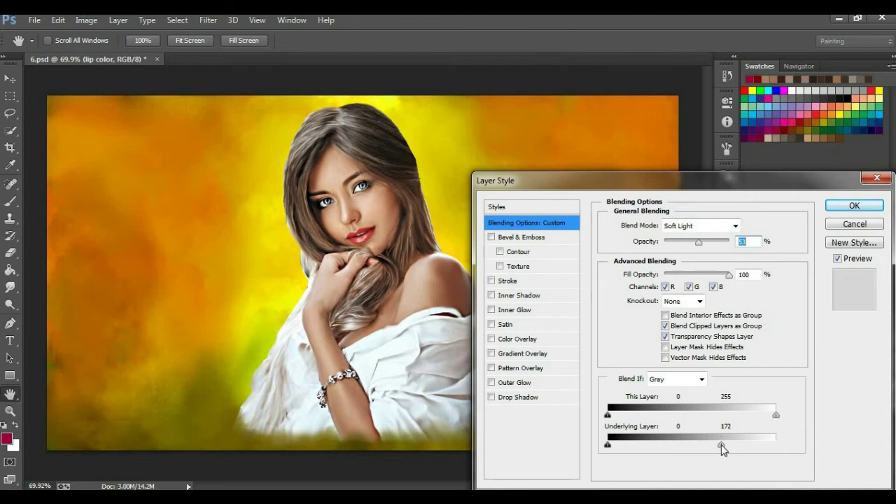
left_click_drag(725, 448, 722, 445)
left_click_drag(608, 444, 618, 444)
left_click_drag(774, 446, 751, 446)
left_click(854, 205)
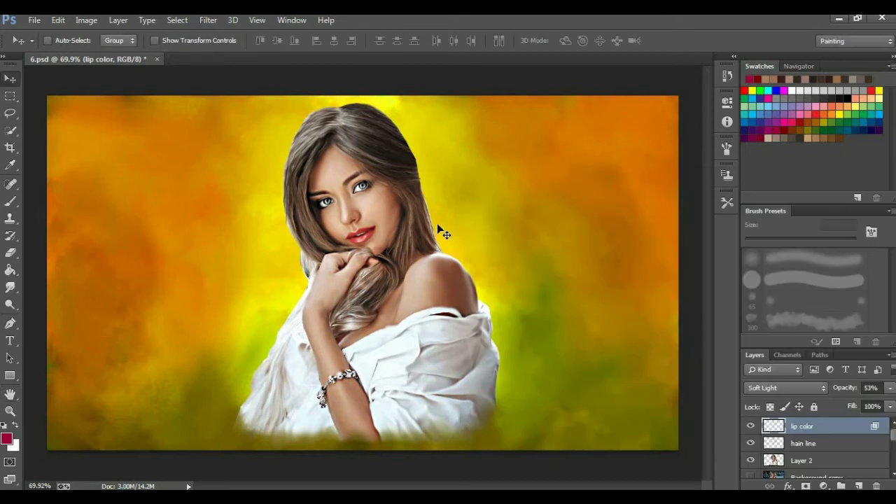
Add a new layer named 'eye color' above lip color.
left_click(859, 486)
double_click(803, 427)
type("r")
key("Return")
Choose the brush with a light blue colour and zoom in on the eyes.
key("b")
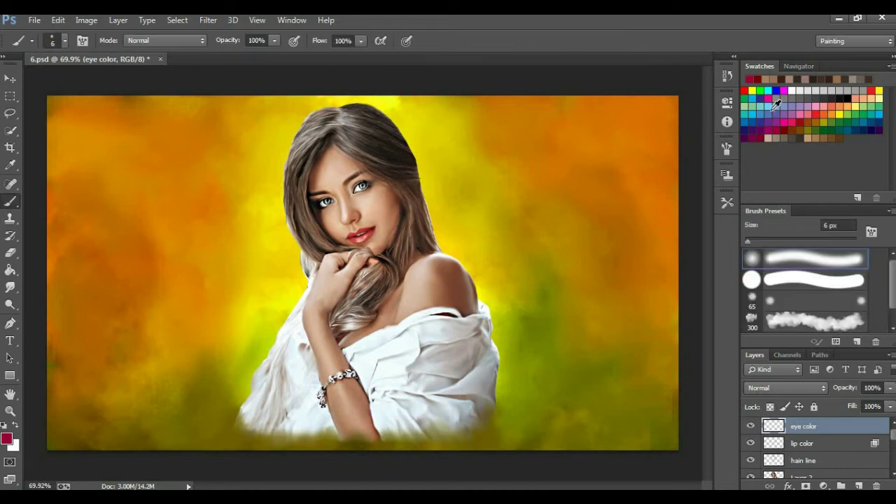
left_click(774, 103)
scroll(359, 191, "up", 5)
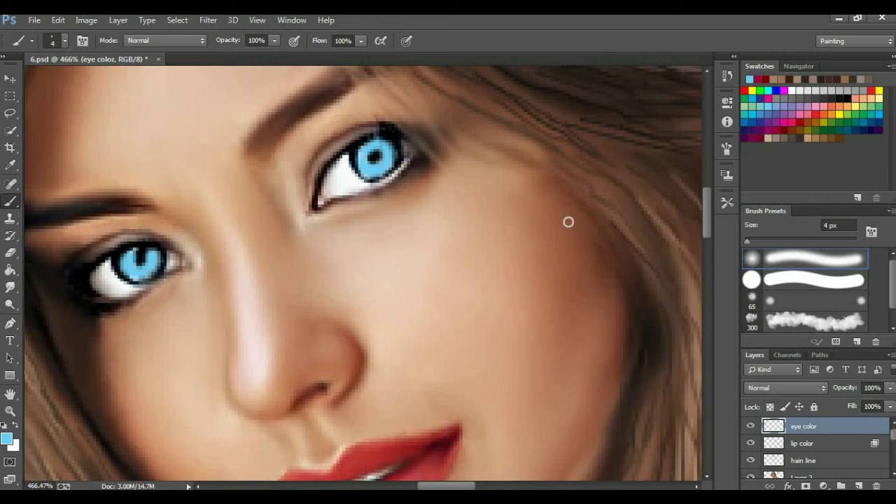
Blend the eye color layer in Color Burn and fit the portrait in view.
left_click(785, 388)
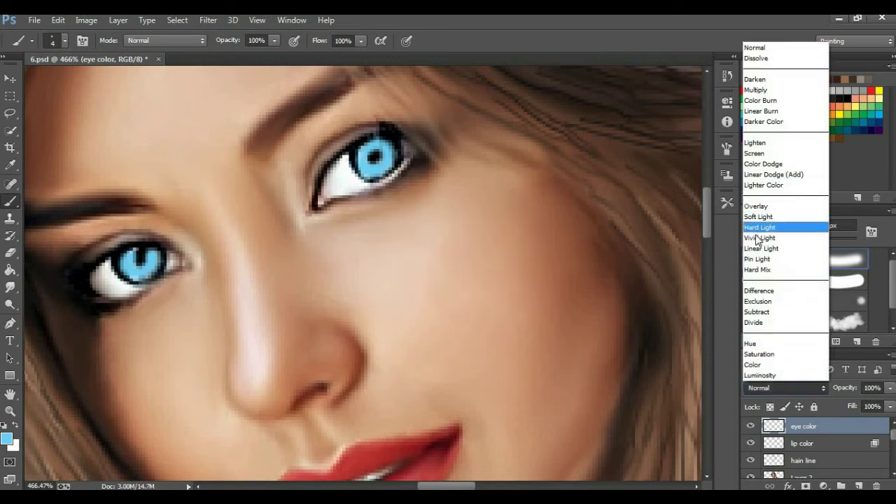
left_click(762, 100)
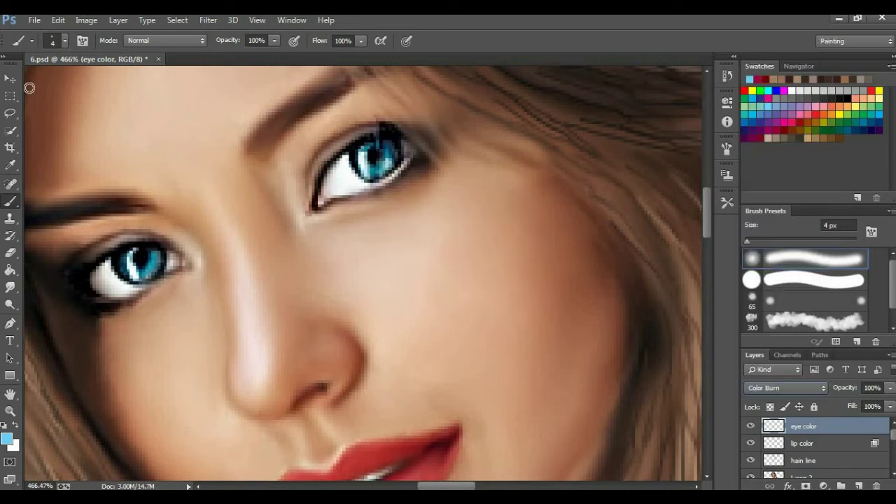
key("v")
key("ctrl+0")
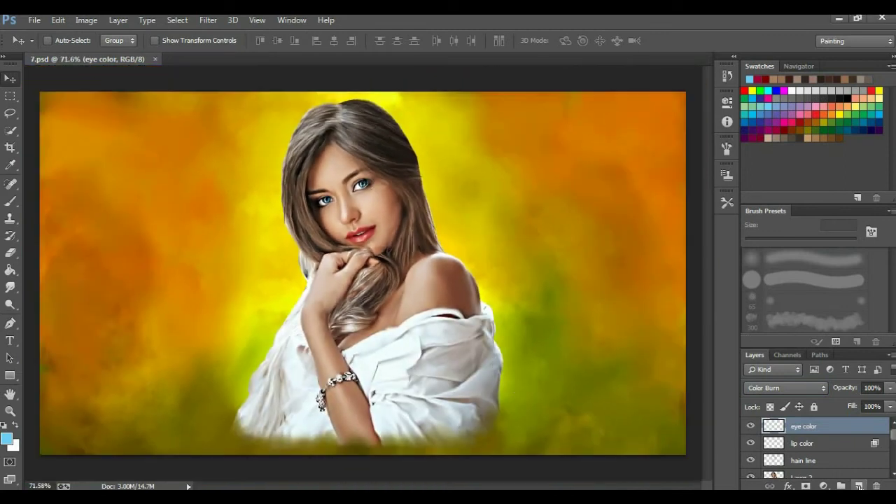
left_click(858, 486)
Name the new top layer 'hair light'.
double_click(805, 426)
type("hair lig")
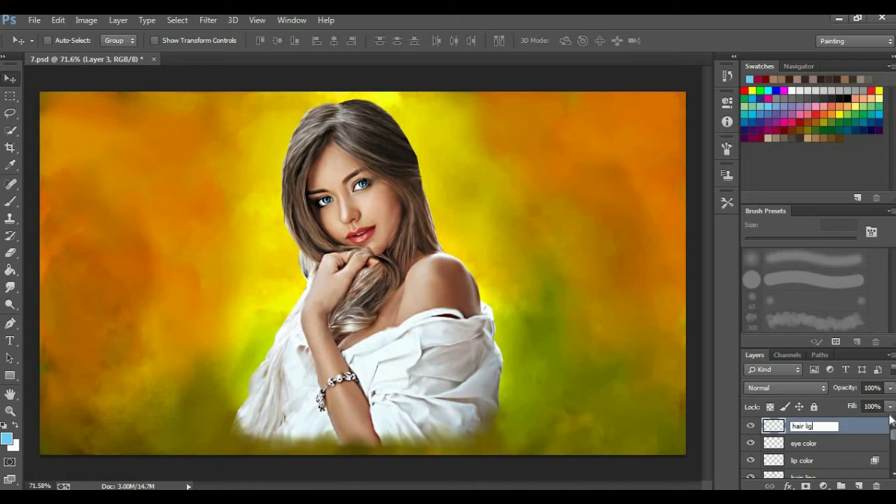
type("ht")
key("Return")
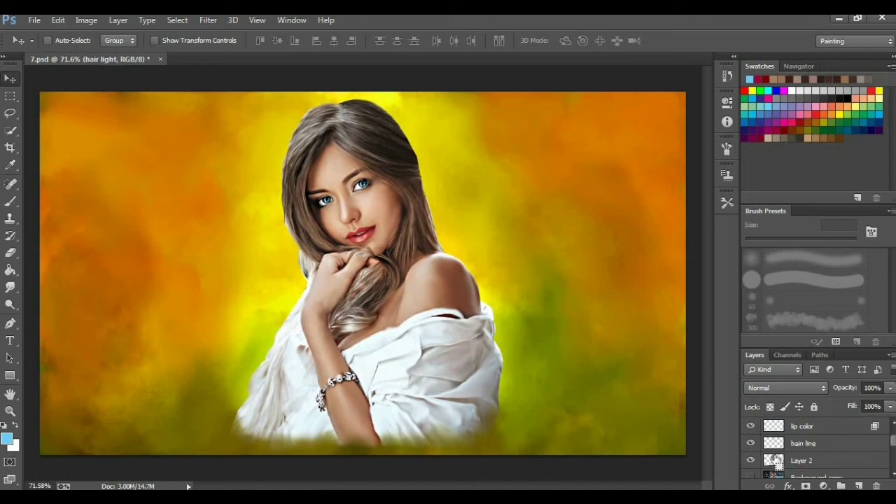
Load a selection around the woman and set an orange 90 px brush.
left_click(490, 288)
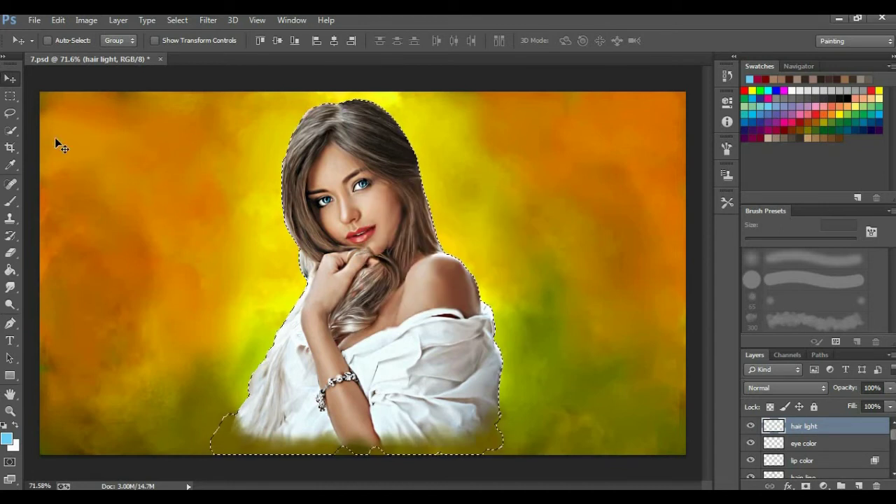
key("b")
left_click(658, 119, "alt")
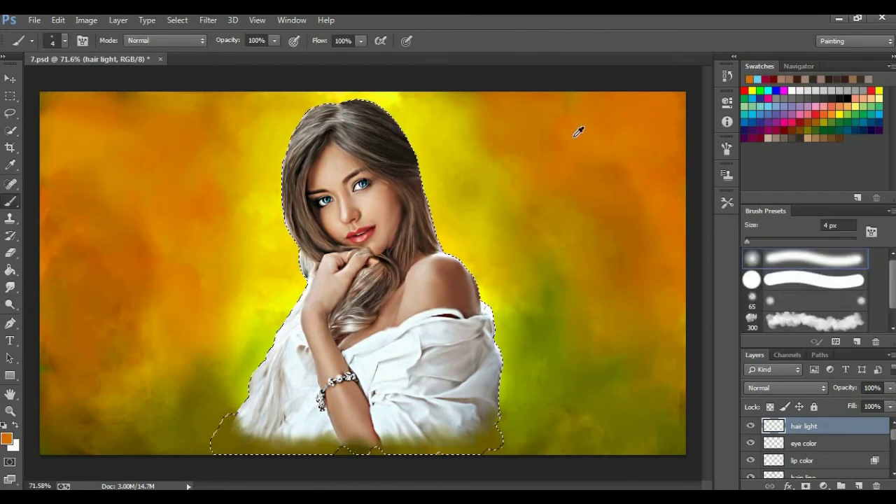
left_click(64, 40)
left_click_drag(89, 80, 105, 78)
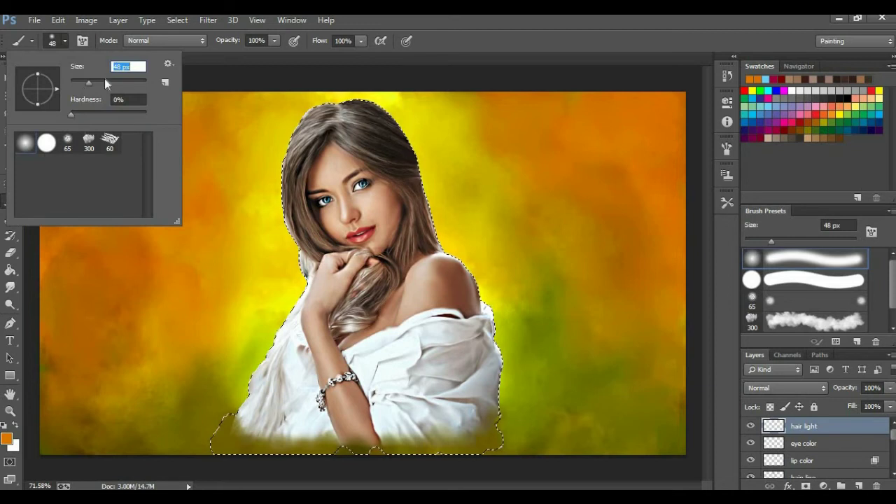
key("Return")
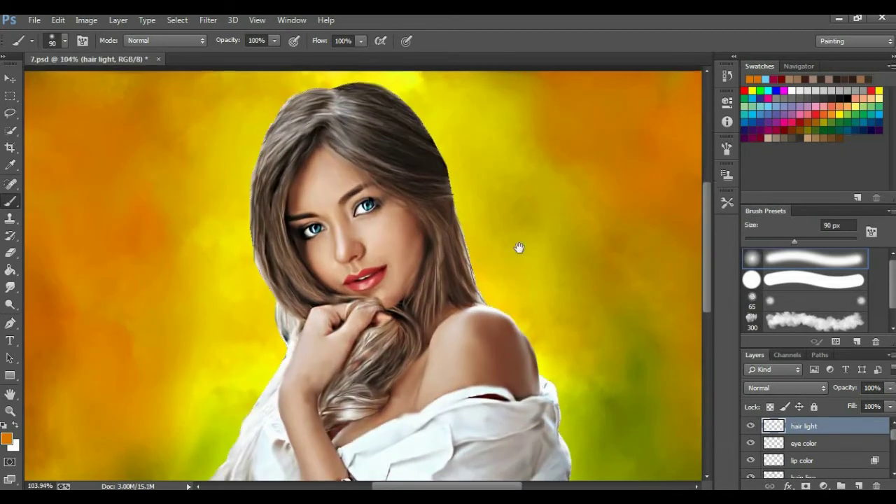
Paint an orange glow along the left hair edge, shoulder, shirt and hair near the hand.
scroll(448, 210, "up", 3)
left_click_drag(249, 203, 238, 413)
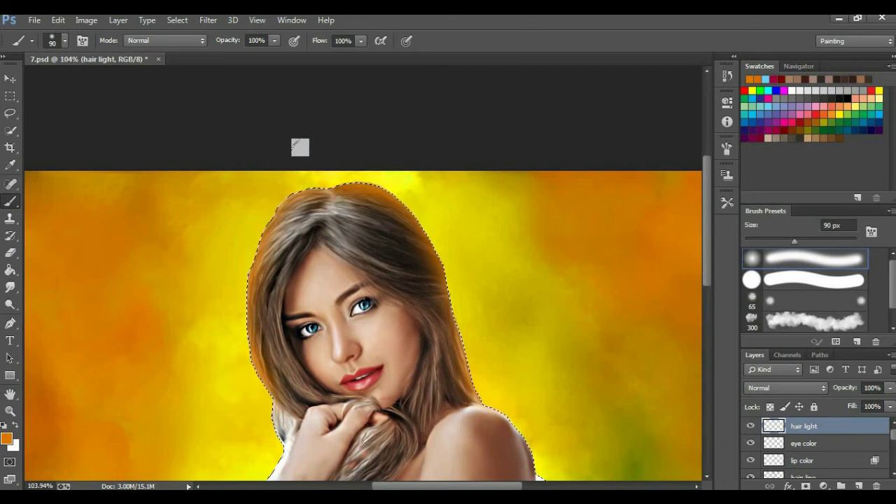
scroll(490, 168, "down", 6)
left_click_drag(502, 329, 508, 272)
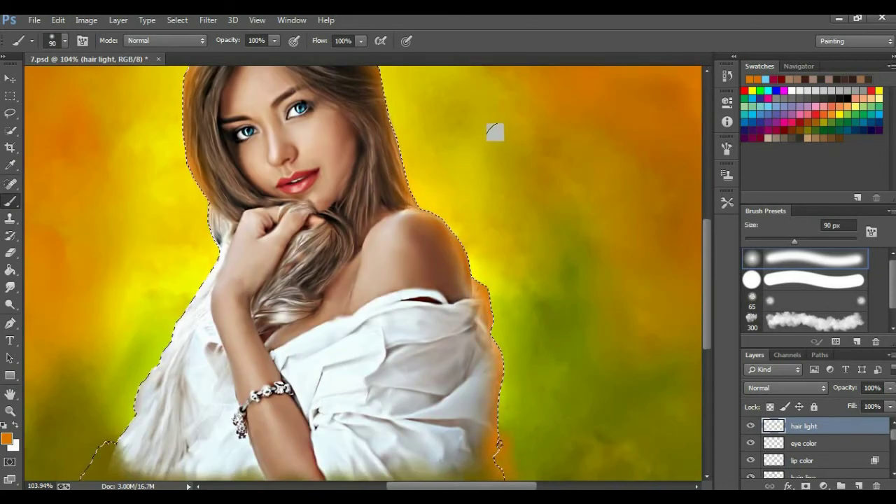
left_click_drag(178, 226, 217, 280)
scroll(456, 182, "down", 5)
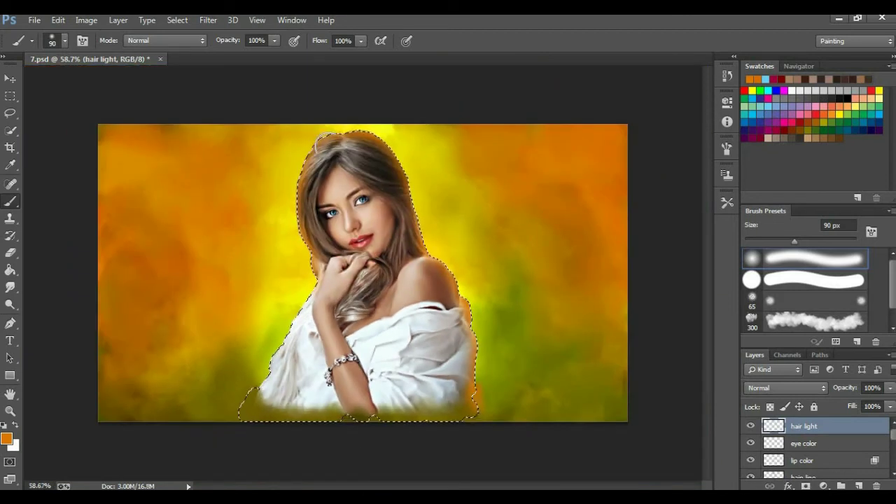
scroll(270, 124, "up", 5)
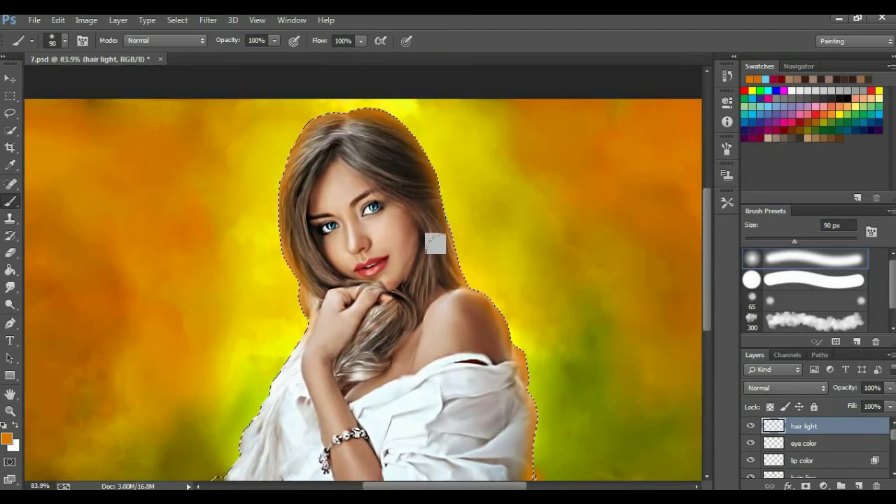
key("v")
key("ctrl+0")
Blend hair light in Multiply and try a soft round eraser on the glow.
left_click(786, 388)
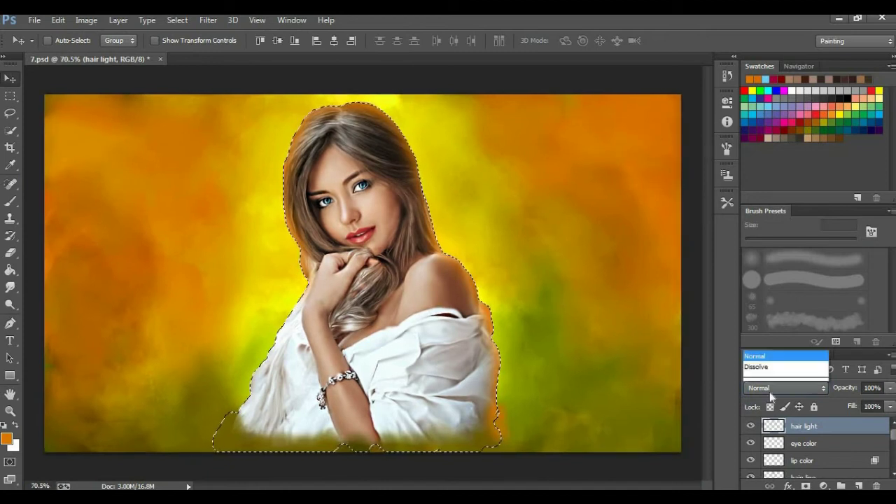
left_click(770, 90)
key("b")
scroll(328, 162, "up", 3)
scroll(707, 271, "up", 3)
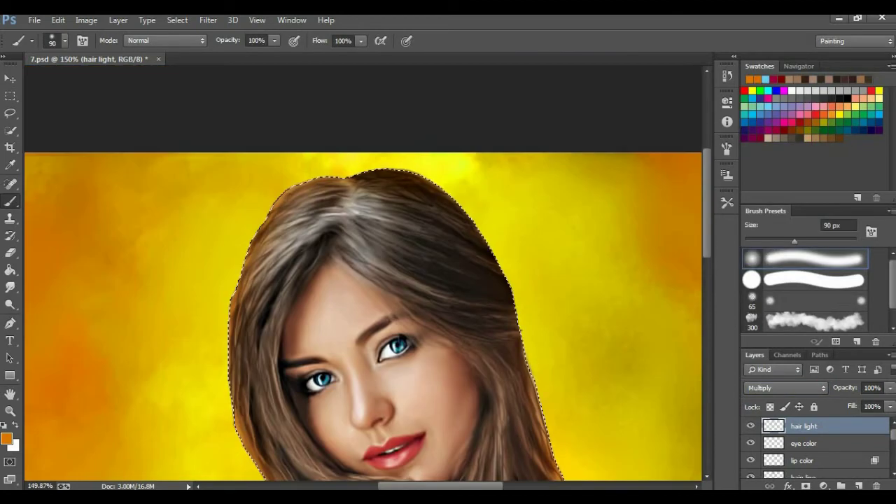
key("e")
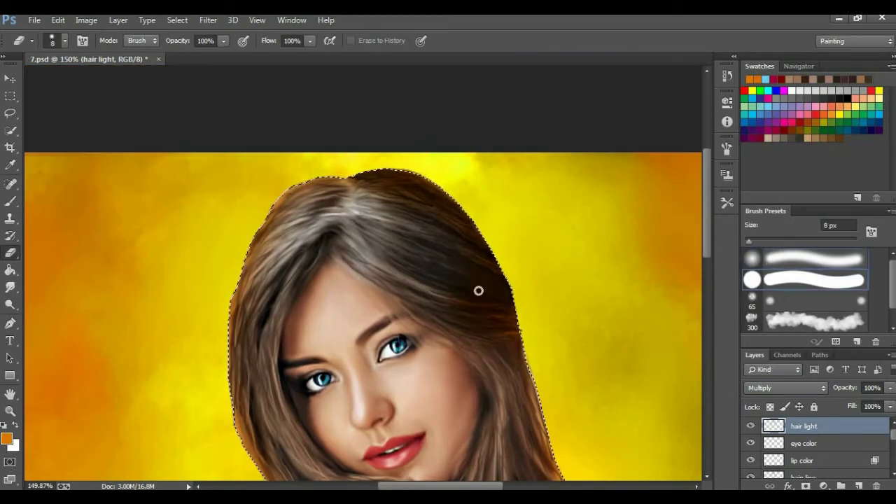
left_click(64, 39)
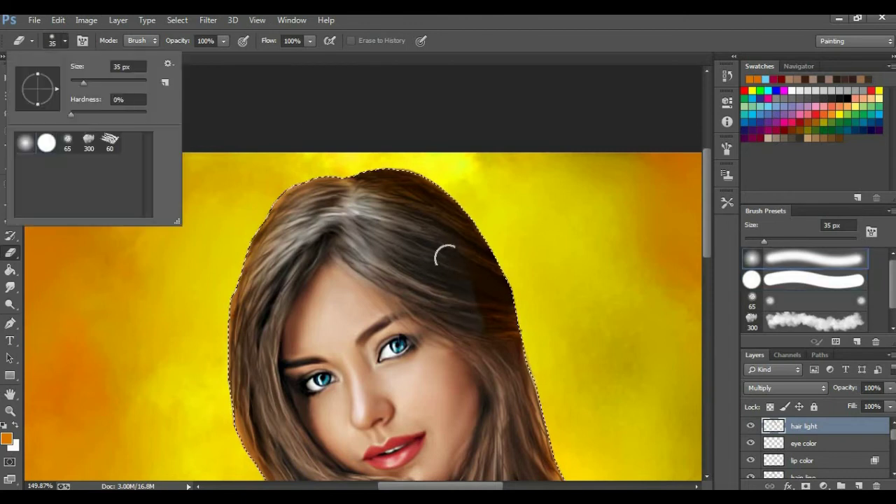
key("b")
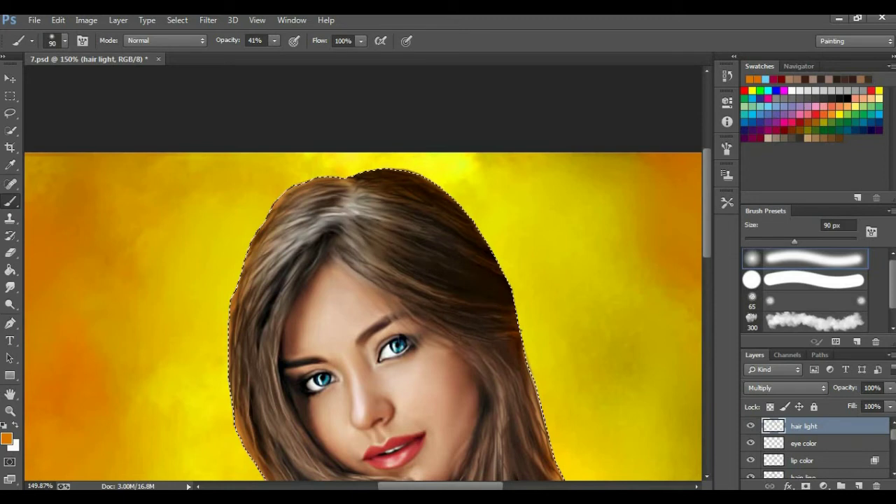
Undo the last darkening strokes via History and lower brush opacity to 10%.
left_click(291, 20)
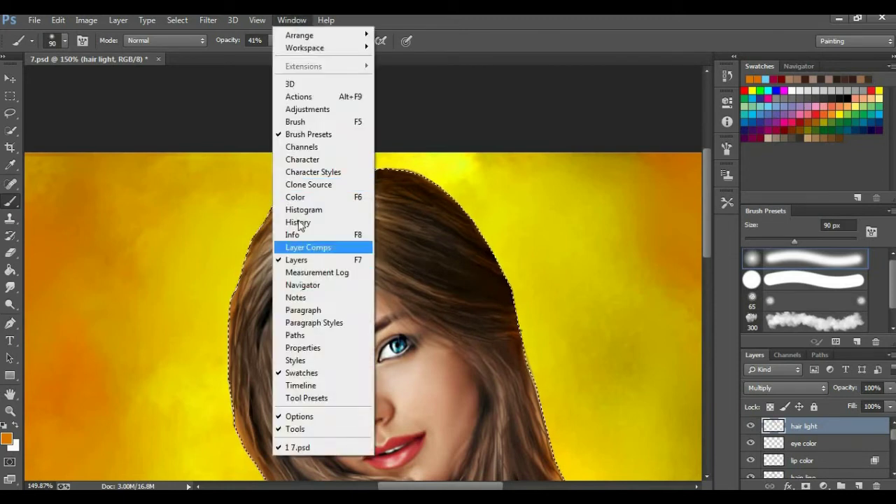
left_click(315, 218)
left_click(651, 351)
left_click(652, 320)
left_click(727, 75)
left_click_drag(275, 40, 255, 58)
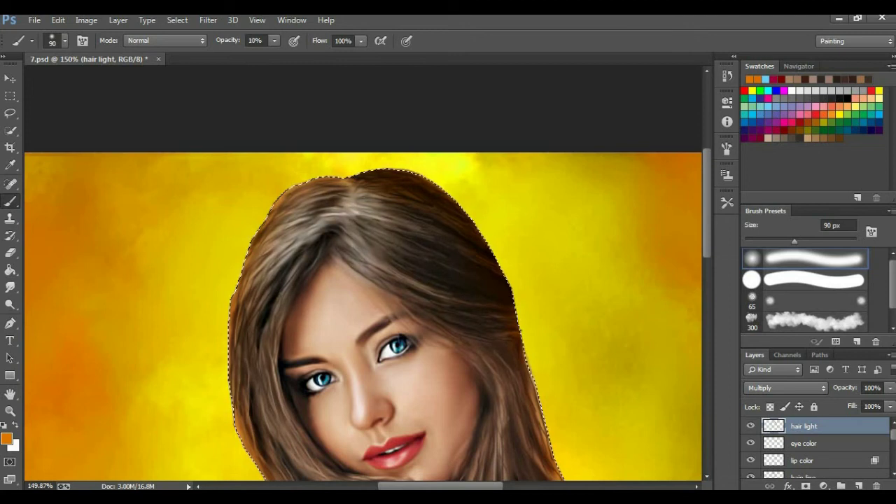
Reduce the hair light layer opacity to 80% and deselect the woman.
scroll(707, 294, "down", 2)
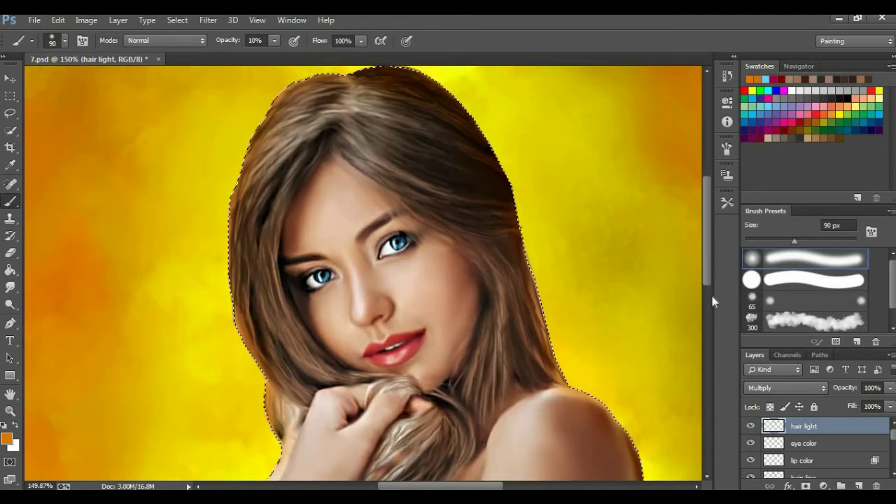
scroll(713, 296, "down", 3)
scroll(573, 238, "down", 3)
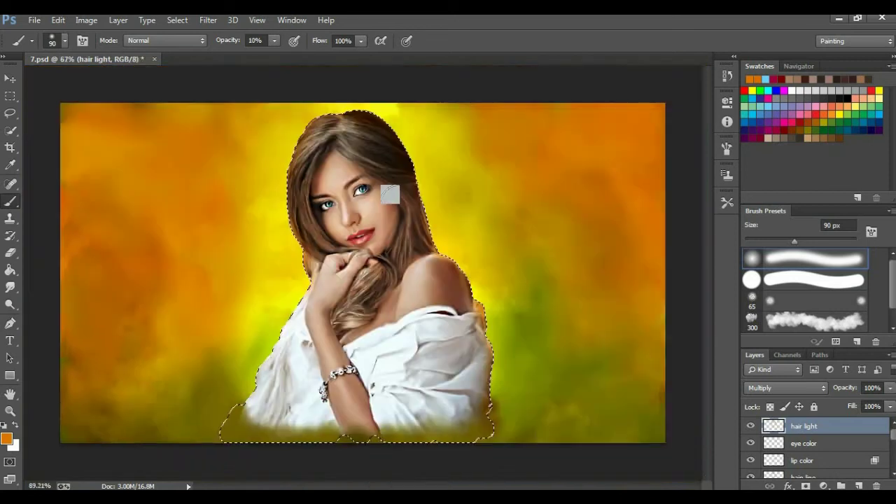
scroll(573, 239, "up", 2)
scroll(594, 197, "down", 2)
scroll(594, 196, "up", 1)
scroll(594, 196, "down", 1)
left_click(890, 388)
mouse_move(888, 405)
left_mouse_down()
mouse_move(868, 406)
mouse_move(877, 404)
left_mouse_up()
scroll(666, 298, "down", 1)
key("ctrl+d")
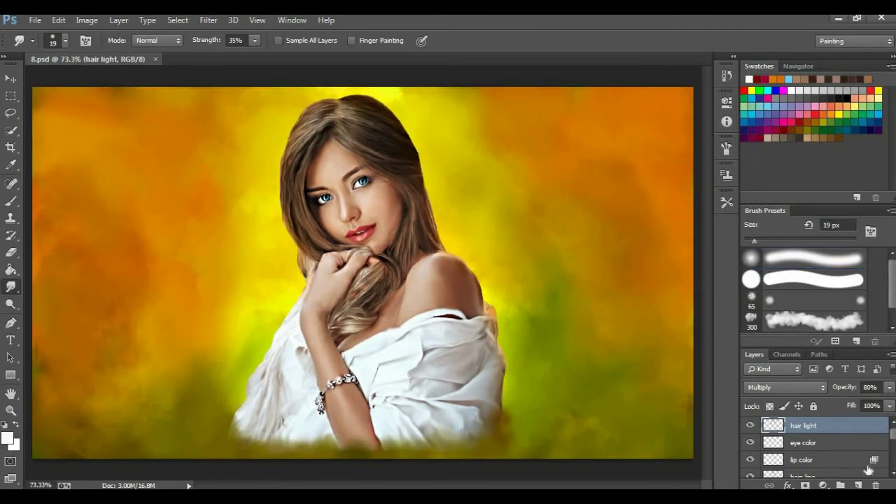
Add a new top layer named 'skin color red' and pick dark red as the colour.
left_click(857, 486)
double_click(813, 426)
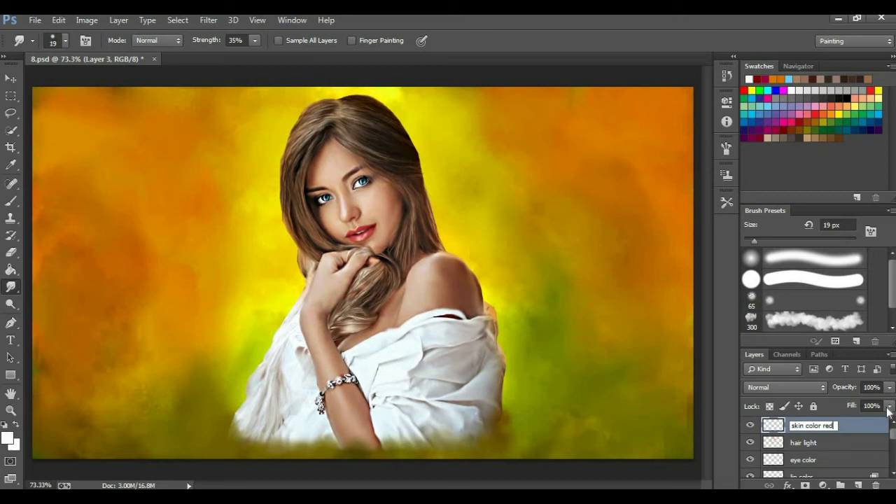
key("Return")
left_click(762, 77)
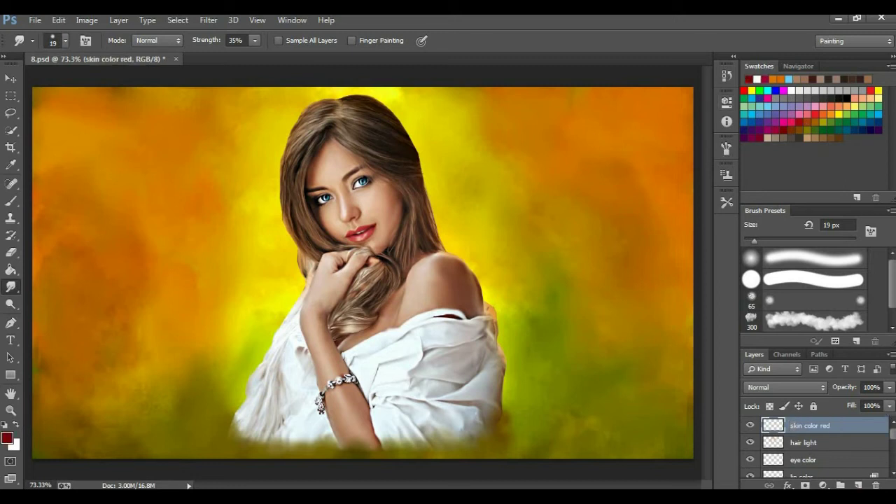
Set the Brush opacity to 35% and the skin color red layer opacity to 30%.
key("b")
left_click(65, 40)
left_click(250, 80)
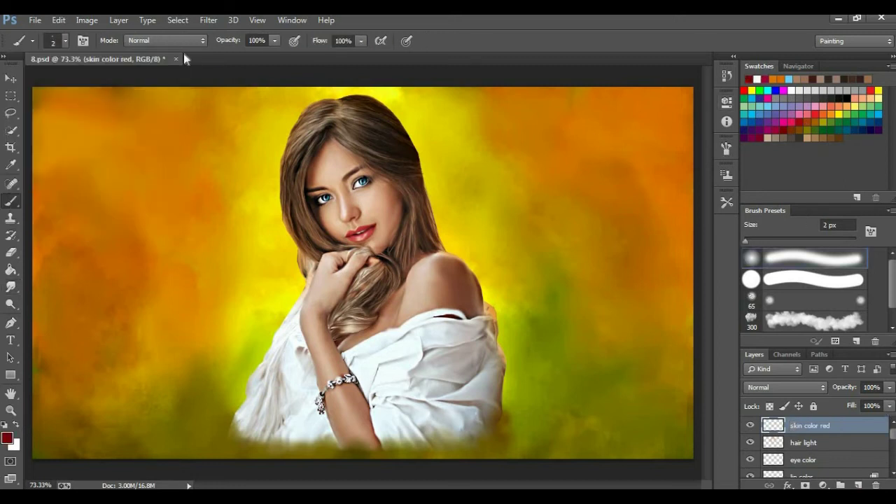
left_click(275, 39)
left_click(237, 56)
left_click(889, 388)
left_click_drag(890, 405, 845, 406)
left_click(275, 40)
left_click_drag(273, 56, 267, 56)
Paint a soft red tint across the forehead with an enlarged brush, then shrink it to 25 px.
key("bracketright")
key("bracketright")
key("bracketright")
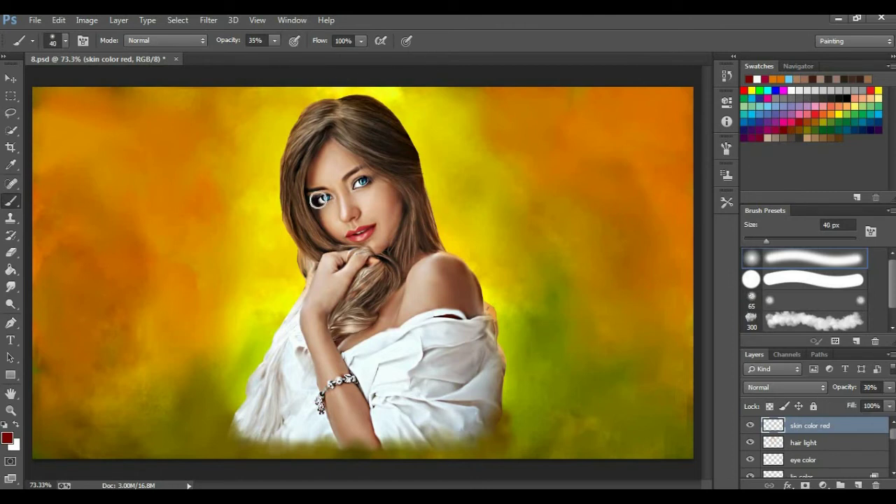
scroll(319, 200, "up", 2)
left_click_drag(317, 121, 349, 169)
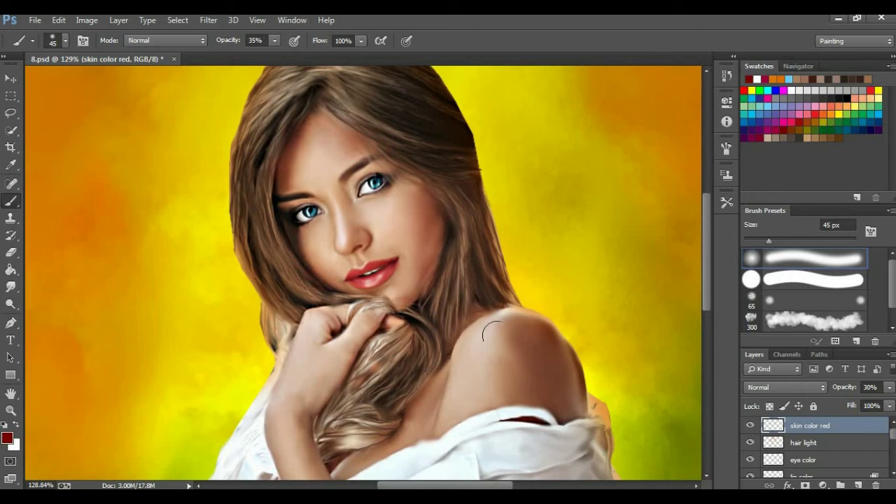
key("bracketleft")
key("bracketleft")
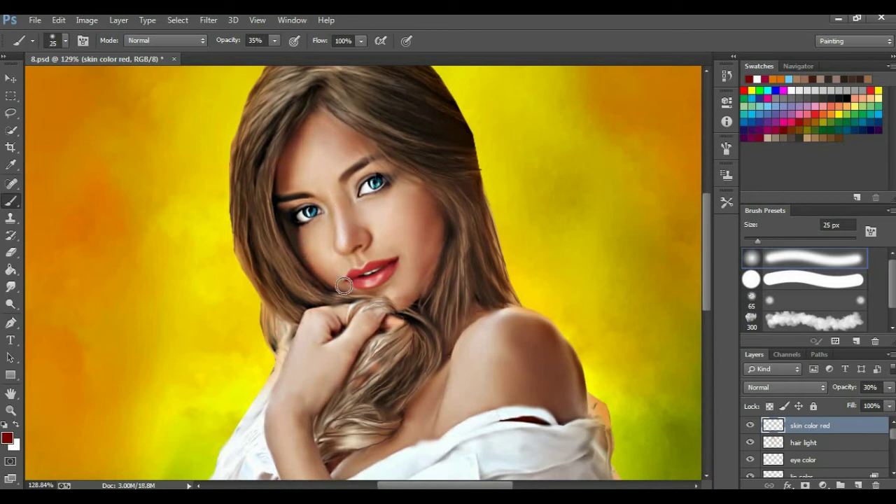
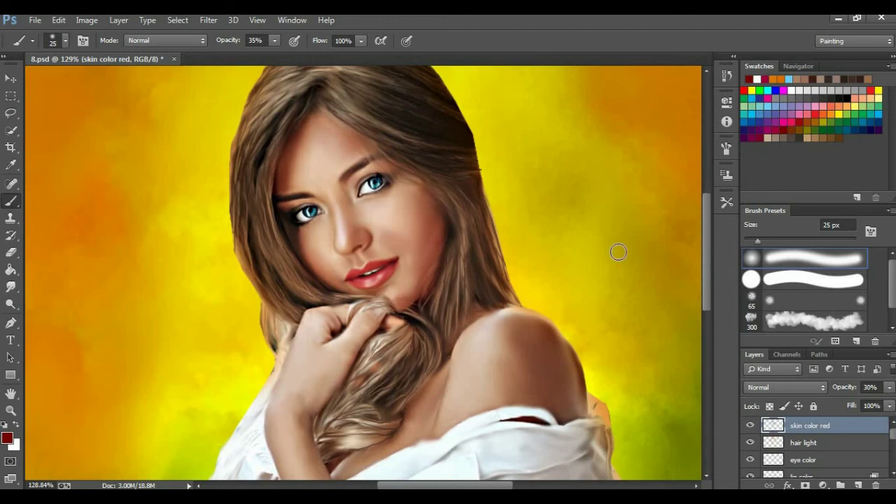
Paint a faint skin stroke along the forearm with a 40 px brush.
scroll(503, 287, "down", 3)
key("bracketright")
key("bracketright")
key("bracketright")
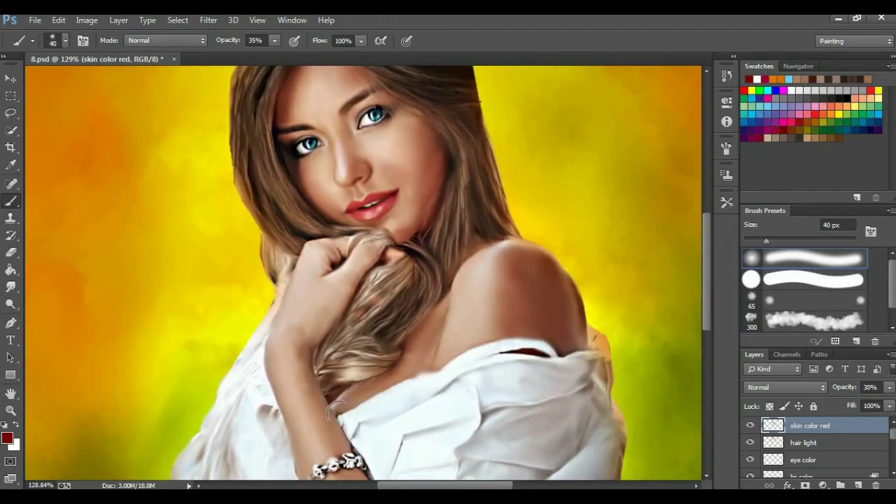
scroll(413, 266, "down", 6)
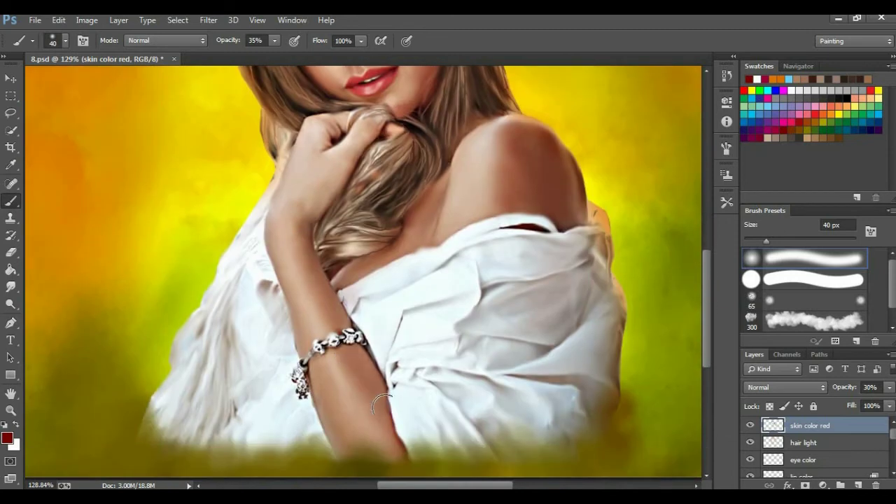
left_click_drag(265, 235, 310, 401)
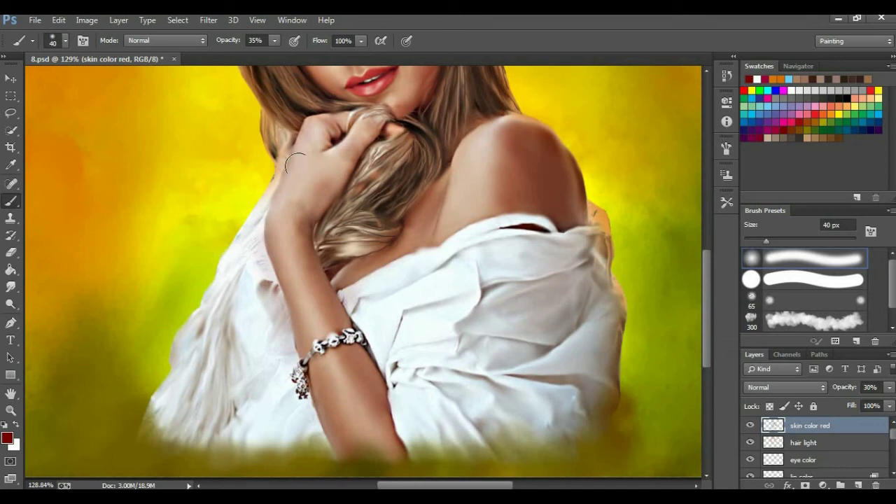
Smudge the face and shoulder skin to blend it.
left_click(11, 287)
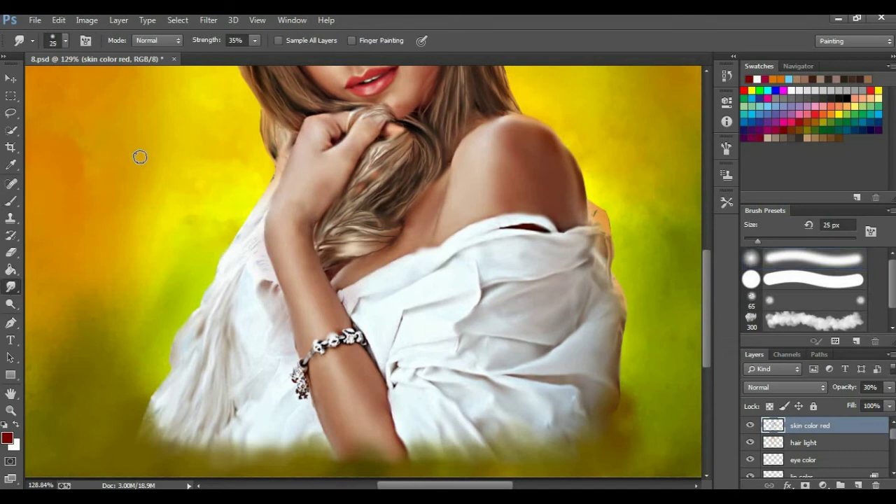
scroll(702, 140, "up", 5)
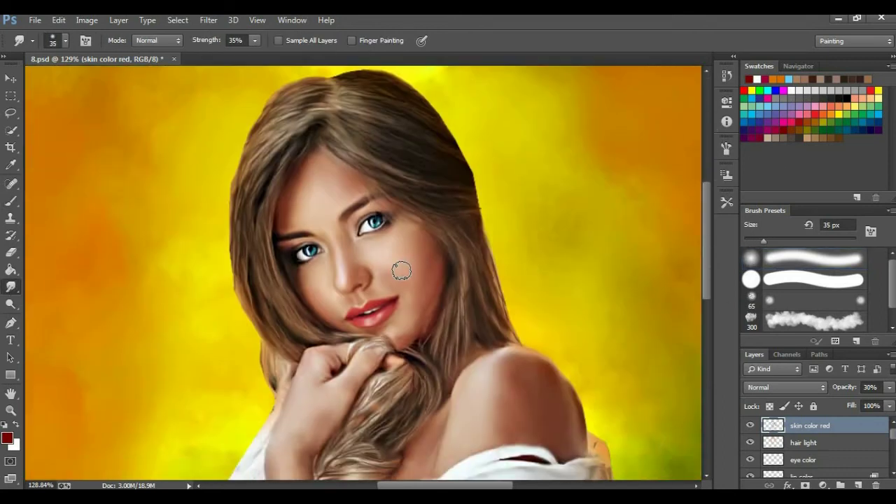
scroll(405, 294, "up", 3, "alt")
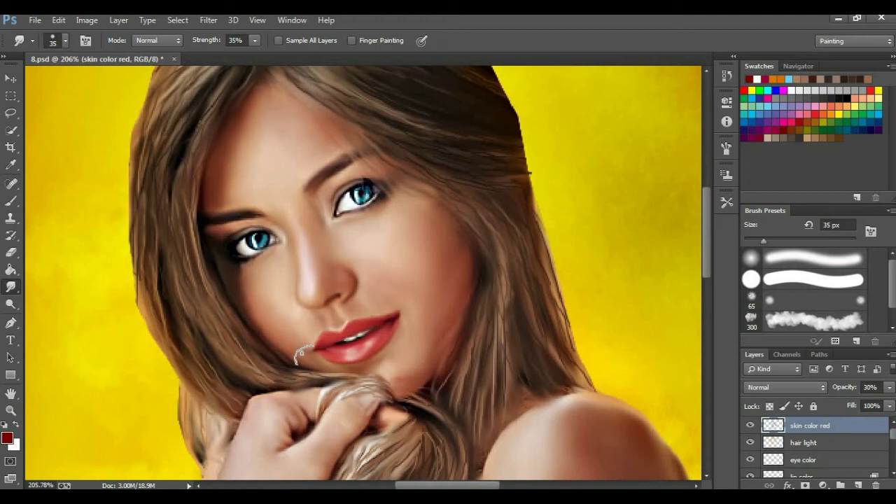
scroll(398, 137, "down", 3)
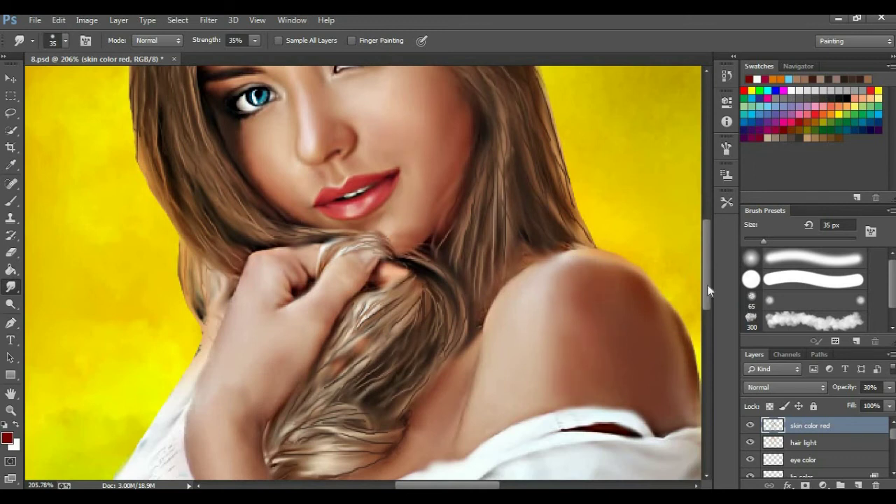
scroll(709, 291, "down", 2)
scroll(708, 287, "down", 2)
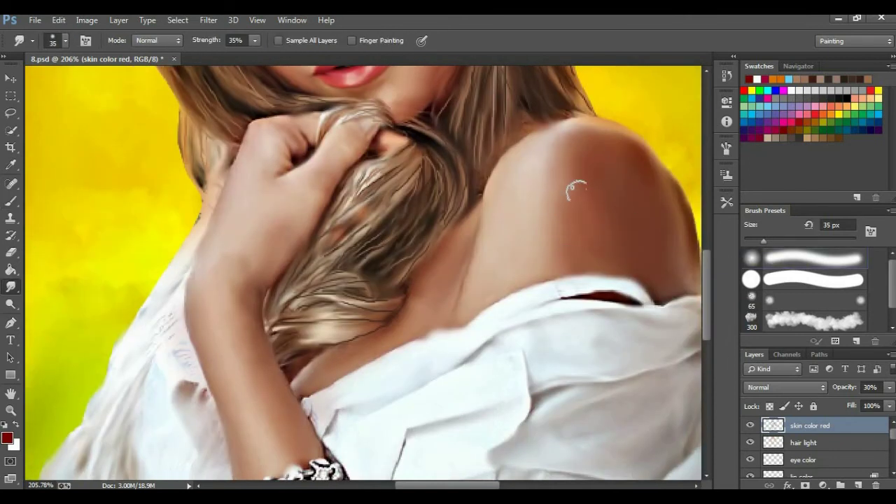
scroll(324, 279, "down", 1)
scroll(311, 294, "down", 3)
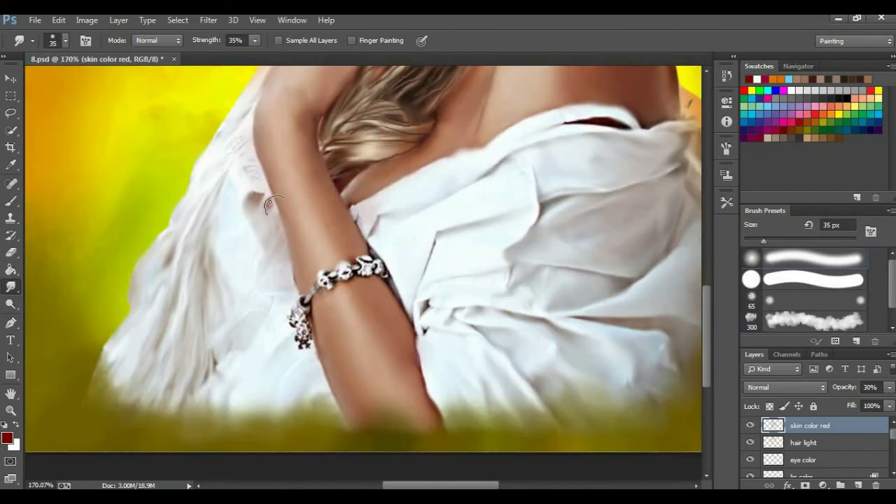
scroll(399, 323, "down", 3)
Pick light blue as the brush paint colour.
key("b")
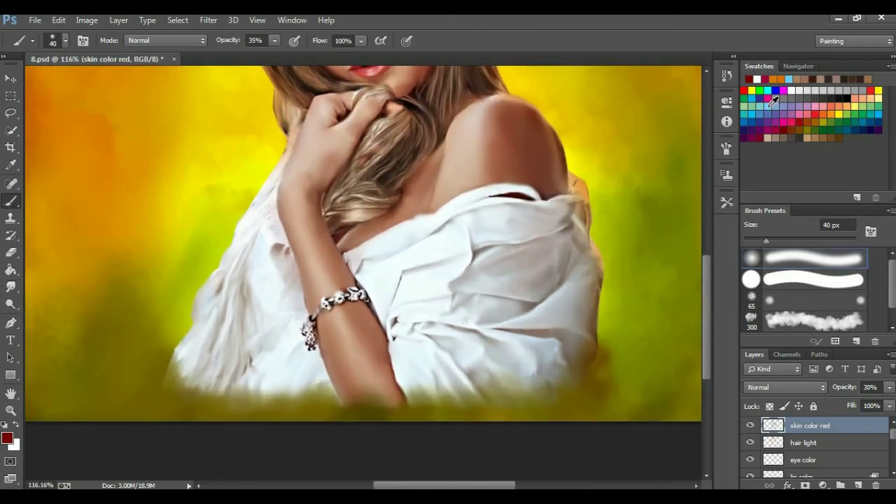
left_click(769, 103)
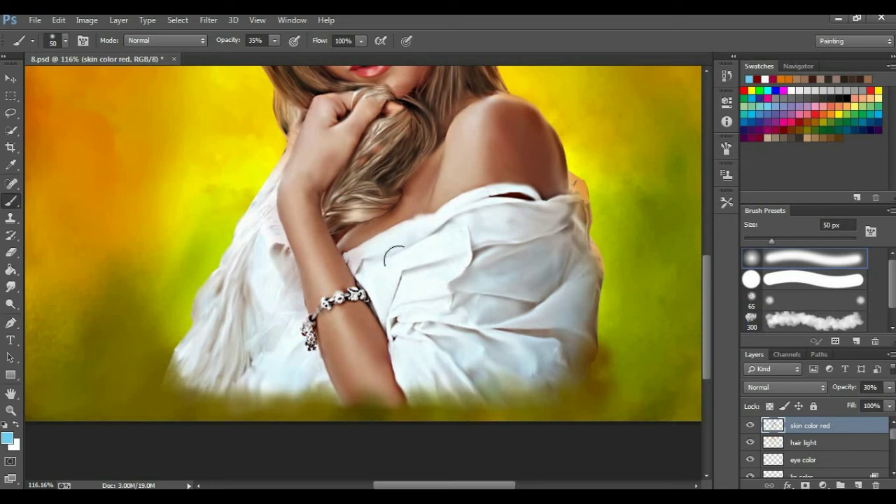
scroll(546, 197, "down", 3)
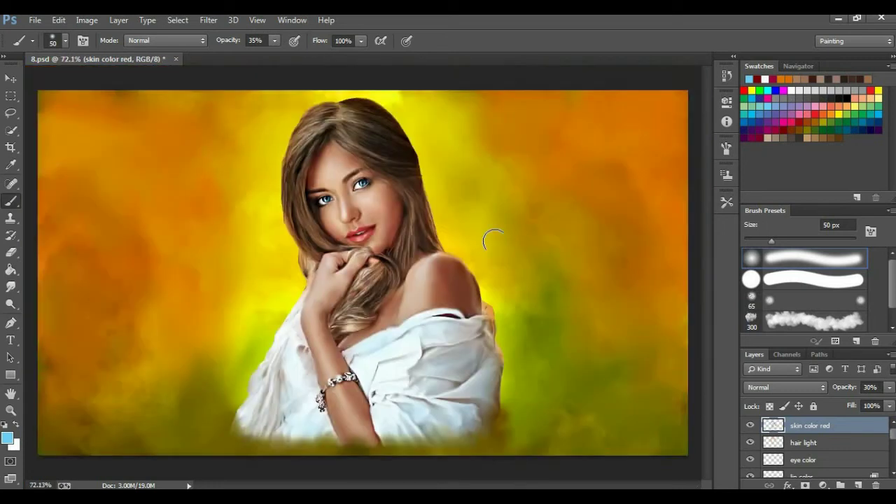
scroll(484, 236, "up", 2)
Lower the skin color red layer's opacity to 25%.
key("r")
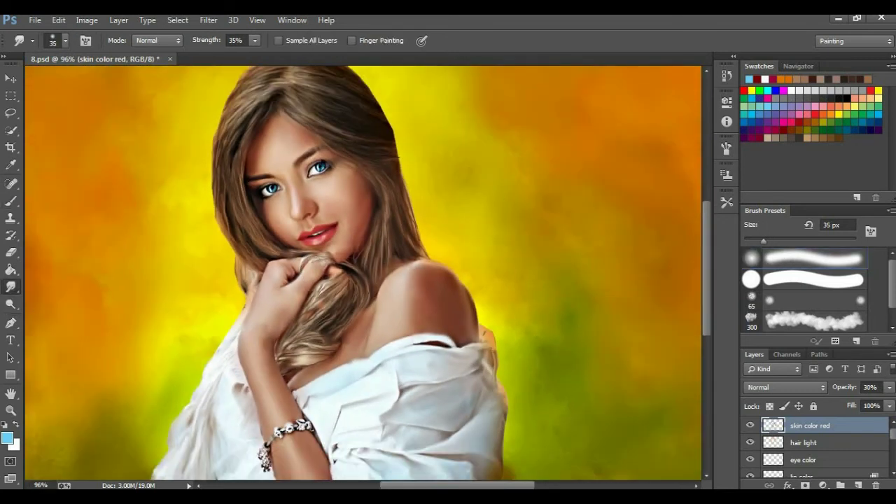
left_click(890, 387)
left_click_drag(838, 403, 843, 405)
left_click_drag(189, 181, 266, 191)
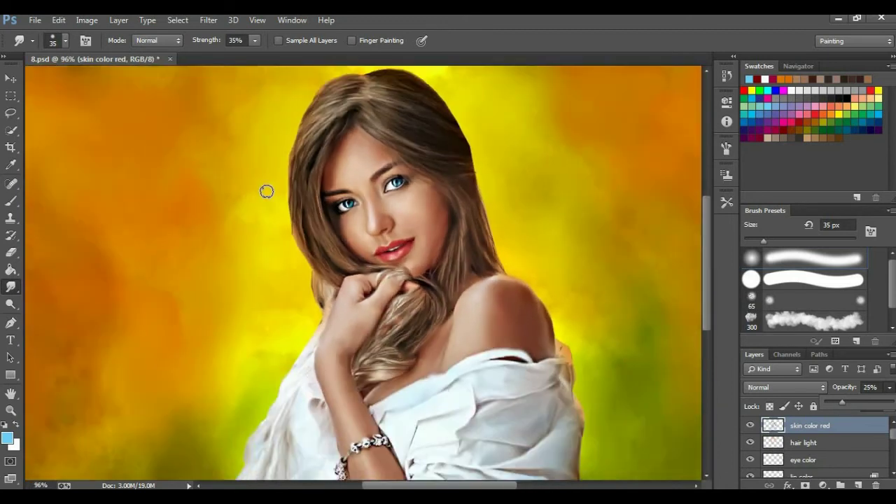
scroll(267, 191, "down", 1)
Add a new layer named 'skin light white' above skin color red.
left_click(858, 486)
double_click(836, 426)
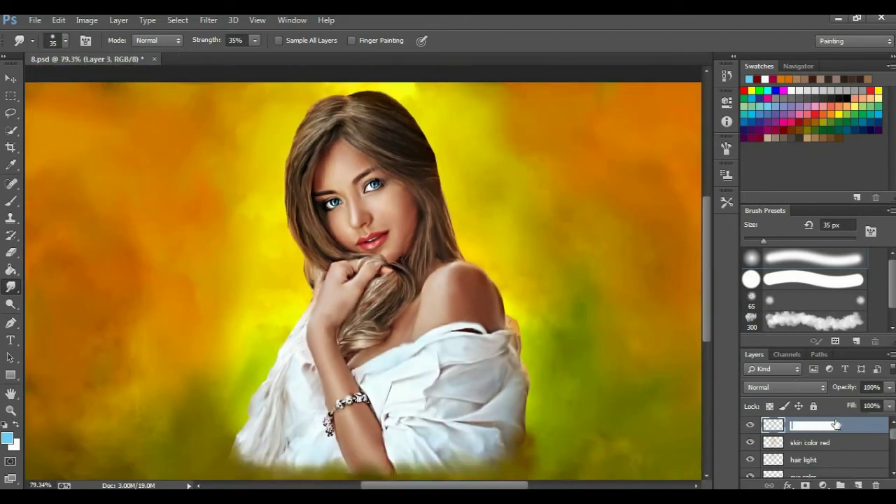
type("skin light white")
key("Return")
Paint a white highlight down the nose bridge with a small brush.
key("b")
left_click(766, 77)
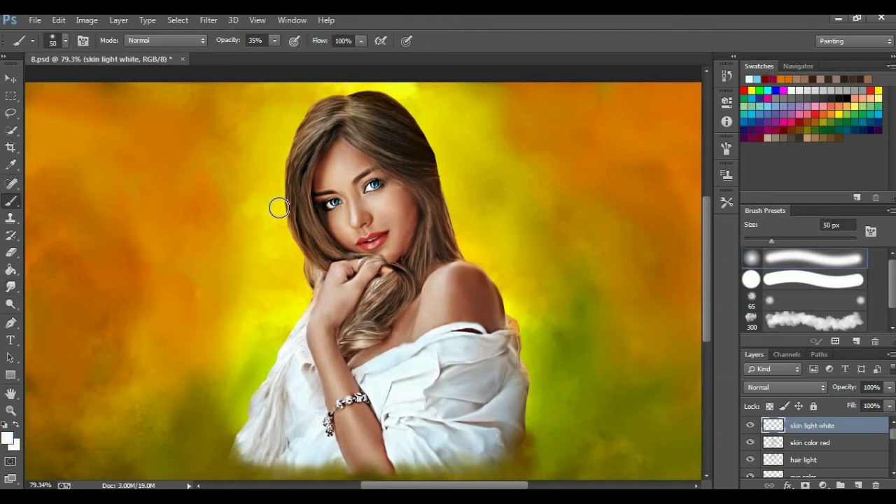
left_click(65, 40)
scroll(364, 196, "up", 2)
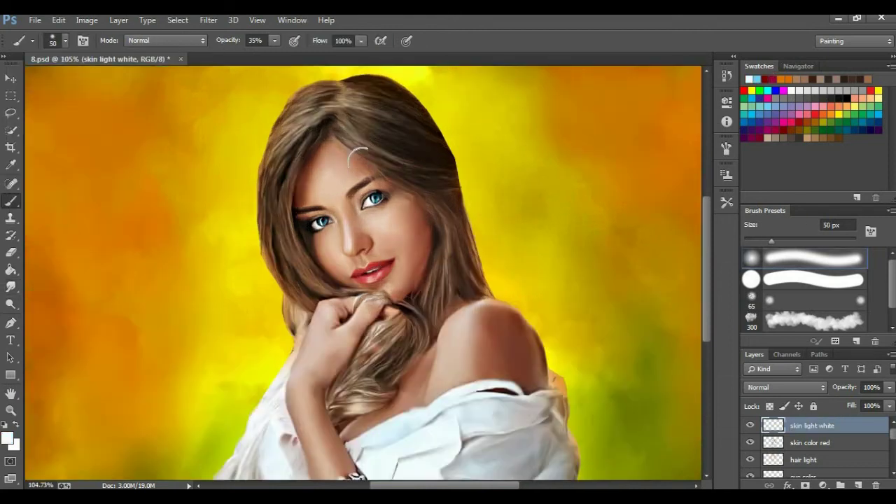
scroll(350, 210, "up", 2)
key("bracketleft")
key("bracketleft")
key("bracketleft")
scroll(322, 263, "up", 2)
left_click_drag(349, 255, 354, 272)
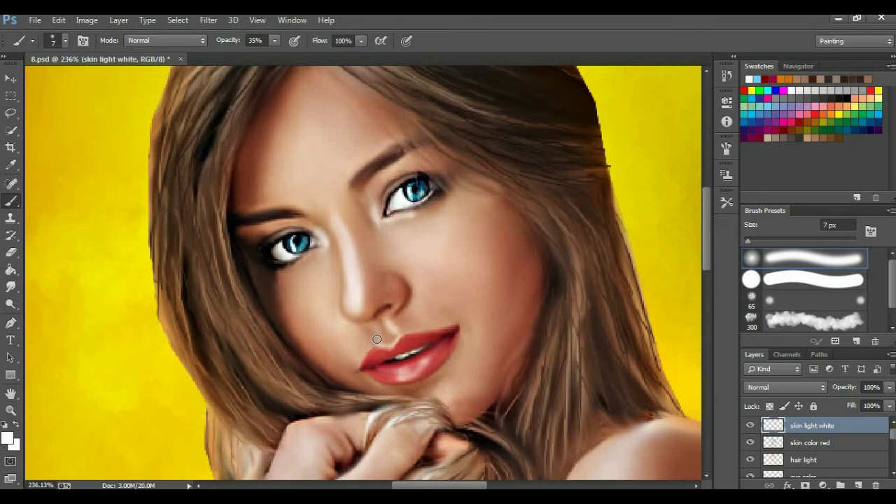
Smudge the nose highlight to blend it into the skin.
left_click(11, 287)
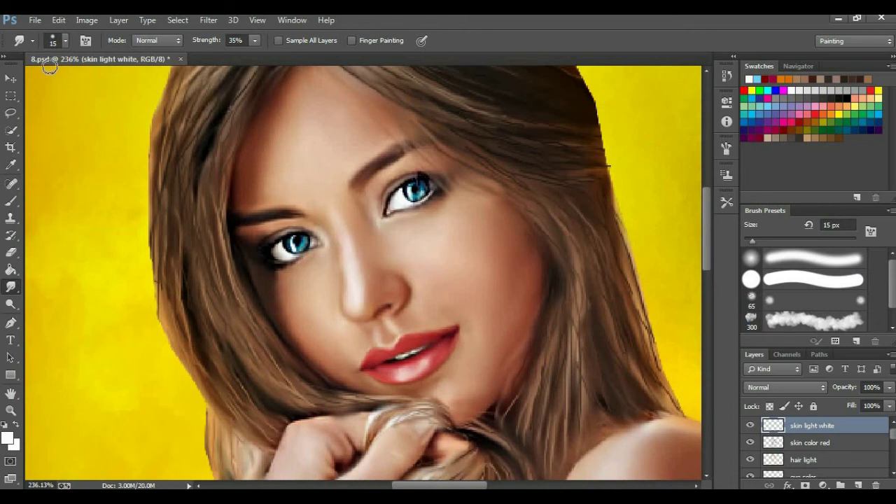
left_click(10, 200)
left_click(65, 40)
Set up a hard round brush shrunk to 3 px at 100% opacity.
left_click(812, 280)
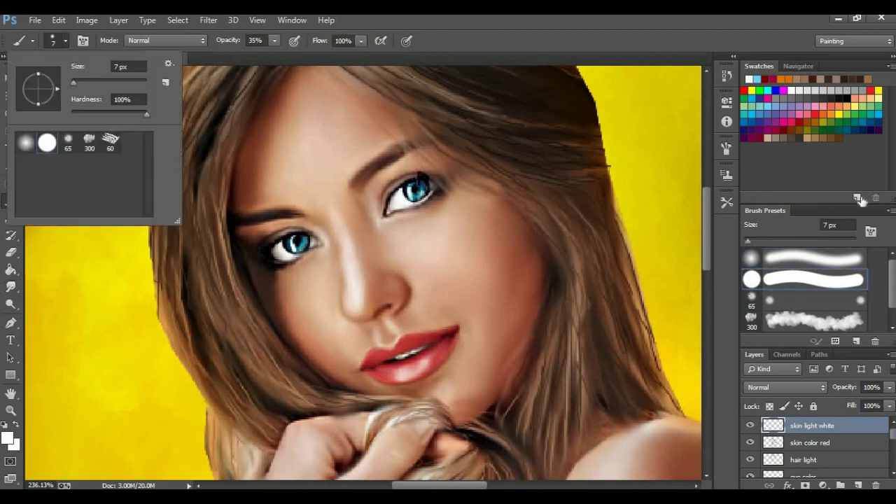
key("Escape")
key("bracketleft")
key("bracketleft")
key("bracketleft")
scroll(374, 328, "up", 3, "alt")
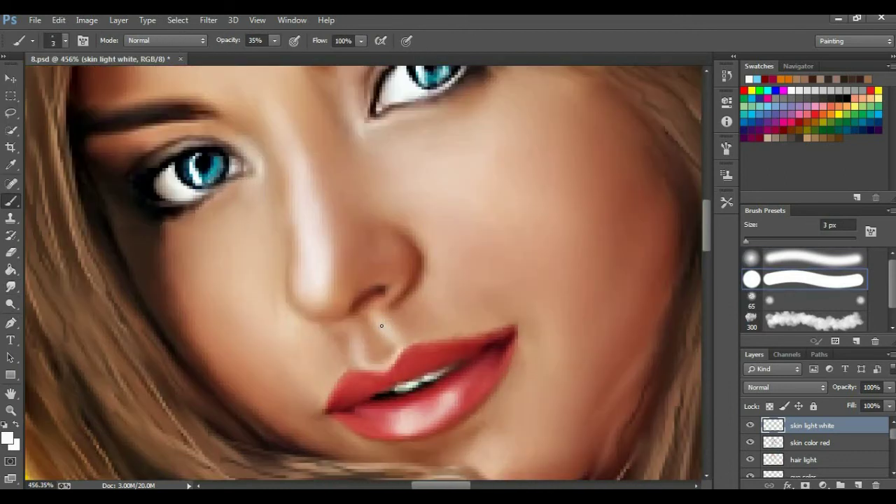
left_click(275, 40)
left_click(468, 219)
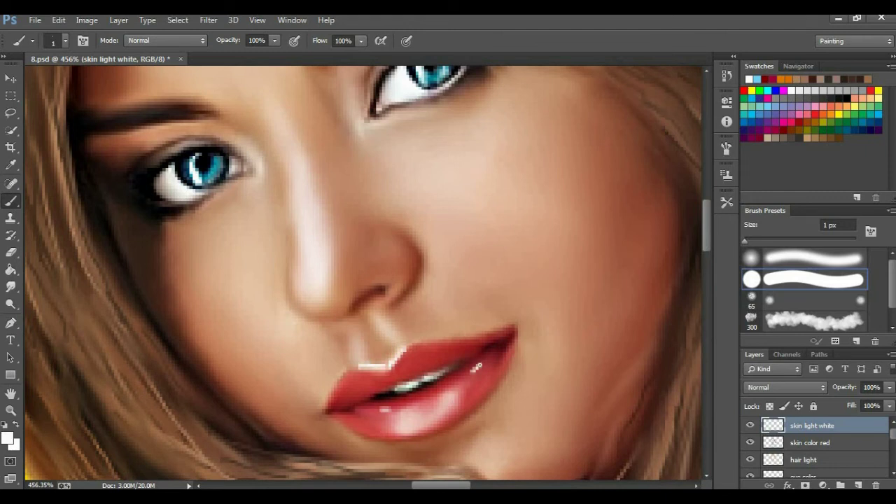
Paint white highlight streaks down the forearm above and below the bracelet.
scroll(477, 365, "down", 3, "alt")
scroll(466, 308, "up", 3, "alt")
scroll(459, 291, "down", 3, "alt")
scroll(450, 285, "down", 3, "alt")
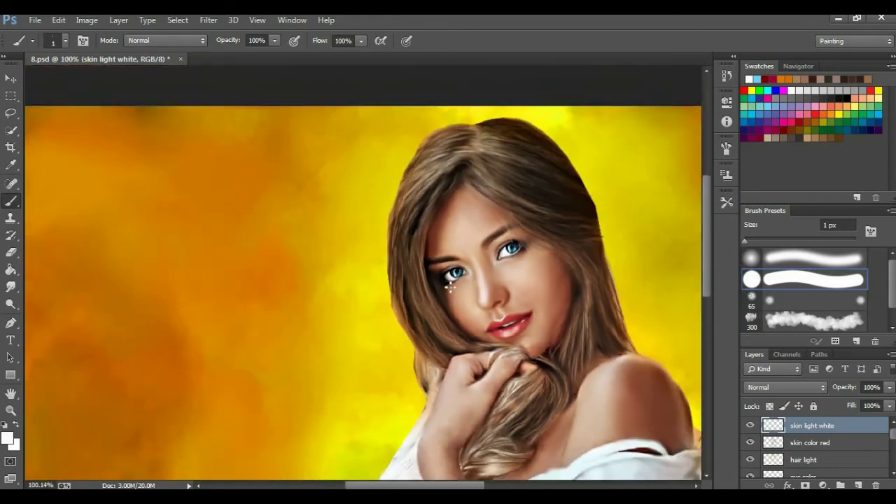
scroll(455, 288, "up", 2, "alt")
scroll(462, 295, "down", 3)
scroll(469, 301, "down", 3, "alt")
scroll(483, 323, "up", 4, "alt")
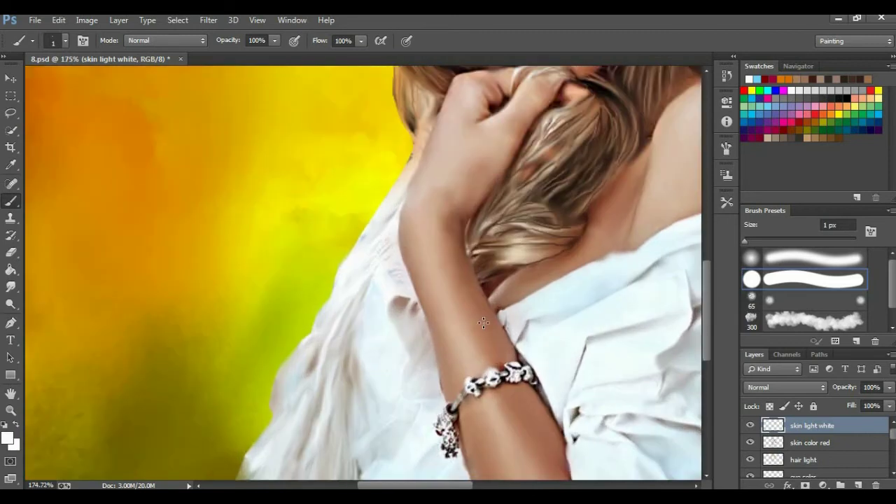
scroll(408, 170, "down", 2)
left_click_drag(428, 168, 470, 304)
left_click_drag(507, 371, 540, 435)
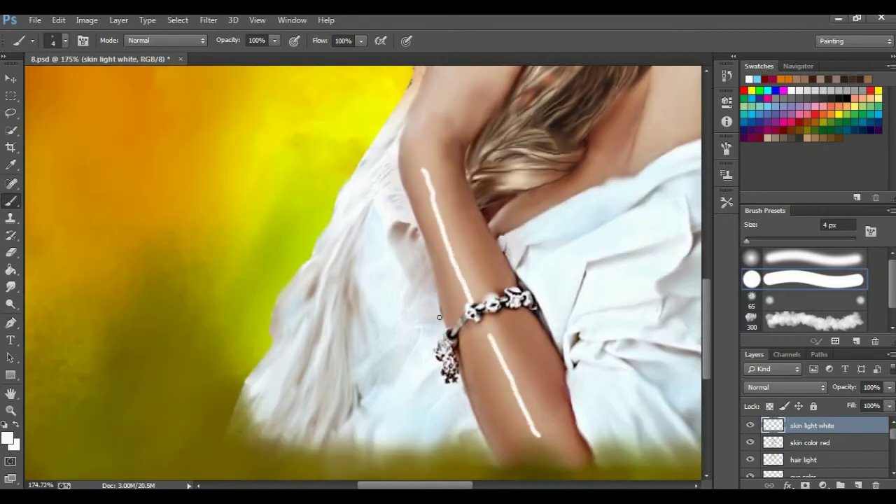
Smudge the white forearm streaks into the skin with a larger smudge brush.
key("r")
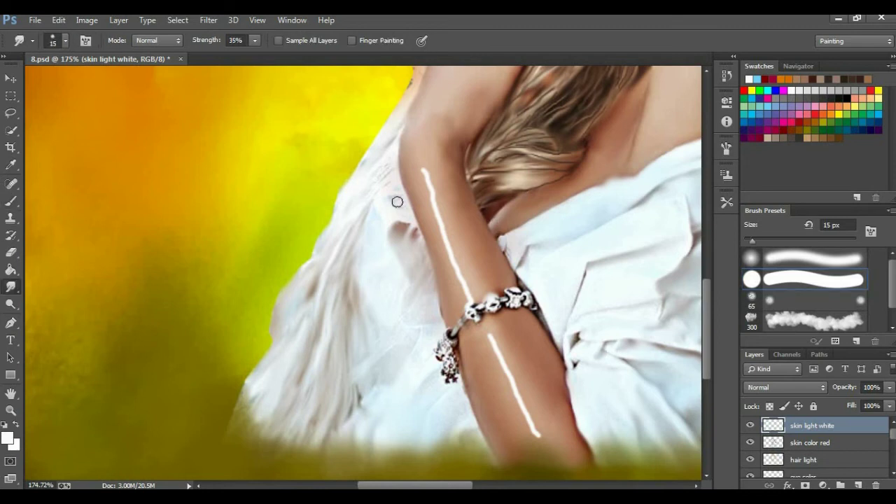
scroll(441, 180, "up", 2)
key("bracketright")
key("bracketright")
left_click_drag(417, 157, 468, 306)
left_click_drag(411, 156, 476, 322)
left_click_drag(412, 161, 485, 333)
left_click_drag(619, 319, 535, 112)
mouse_move(419, 171)
left_mouse_down()
mouse_move(490, 311)
mouse_move(460, 240)
mouse_move(479, 286)
left_mouse_up()
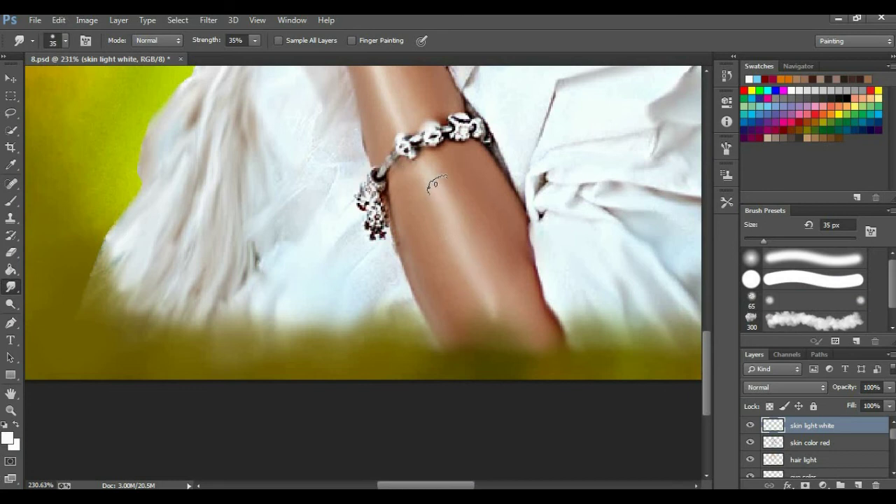
Touch up the arm with the eraser, then resume smudging at lower strength.
scroll(455, 185, "down", 2)
scroll(447, 169, "down", 3)
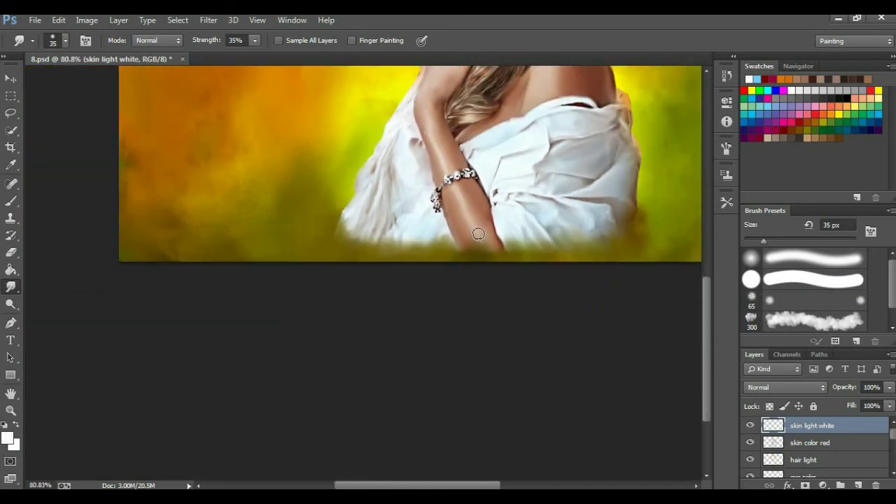
key("e")
scroll(539, 172, "up", 2)
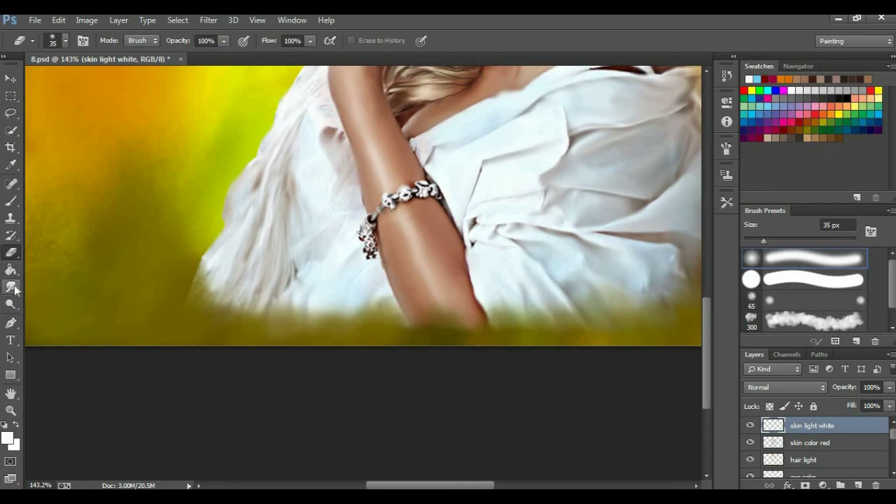
key("r")
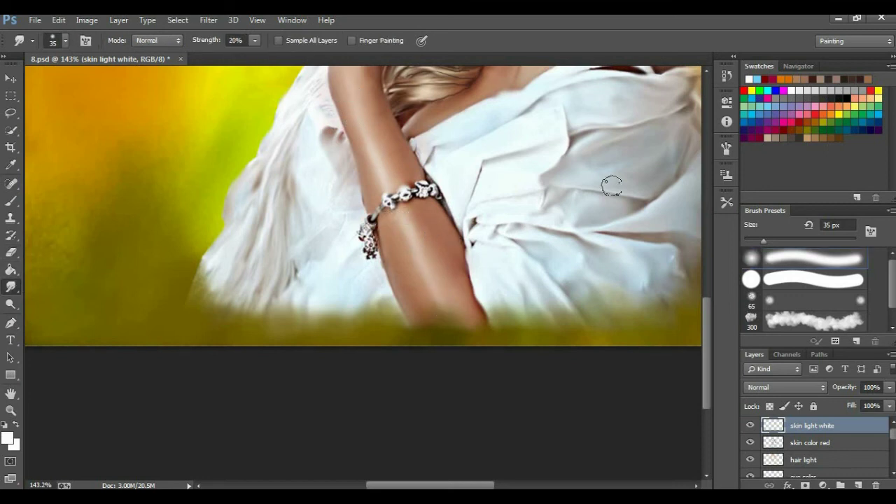
scroll(711, 280, "up", 4)
scroll(711, 280, "up", 1)
Paint a white highlight on the bare shoulder and smudge it smooth.
key("b")
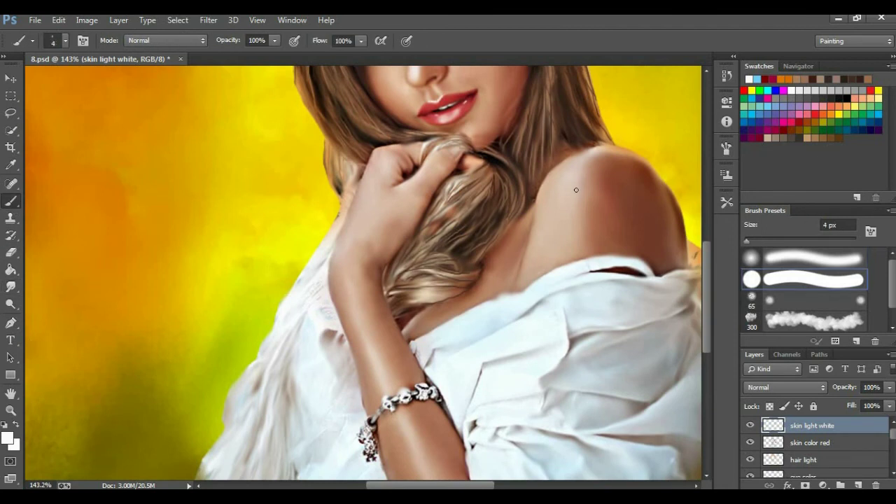
mouse_move(570, 197)
left_mouse_down()
mouse_move(569, 213)
mouse_move(584, 157)
mouse_move(568, 216)
mouse_move(565, 200)
mouse_move(593, 164)
mouse_move(568, 198)
mouse_move(567, 226)
left_mouse_up()
key("r")
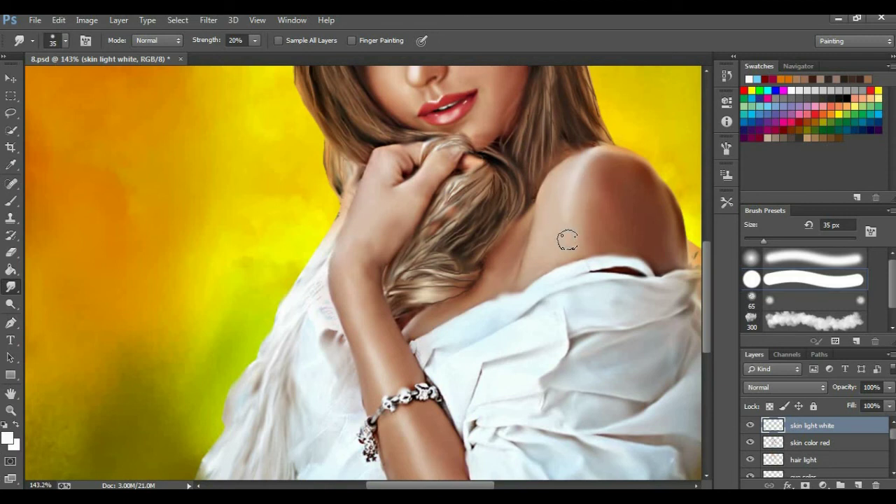
scroll(575, 202, "down", 4)
scroll(481, 411, "down", 1)
scroll(481, 410, "up", 5)
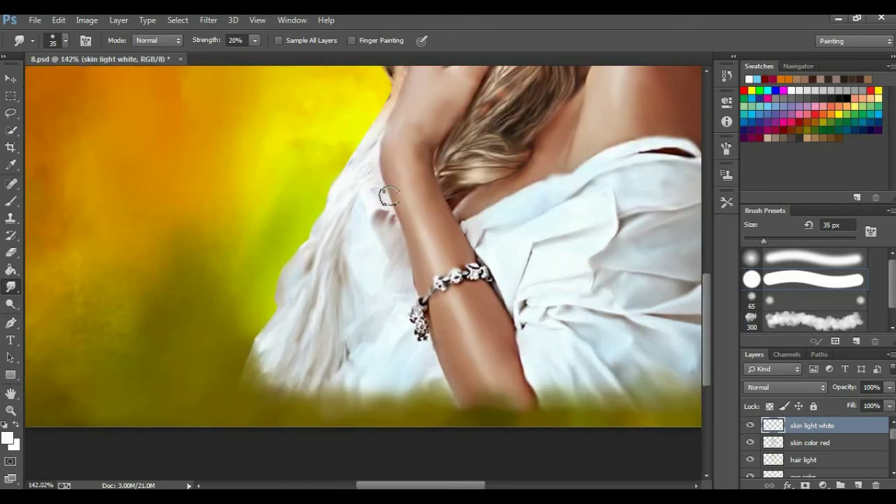
scroll(474, 314, "down", 1)
scroll(474, 314, "down", 2)
Briefly select the skin color red layer, then return to skin light white.
key("alt+bracketleft")
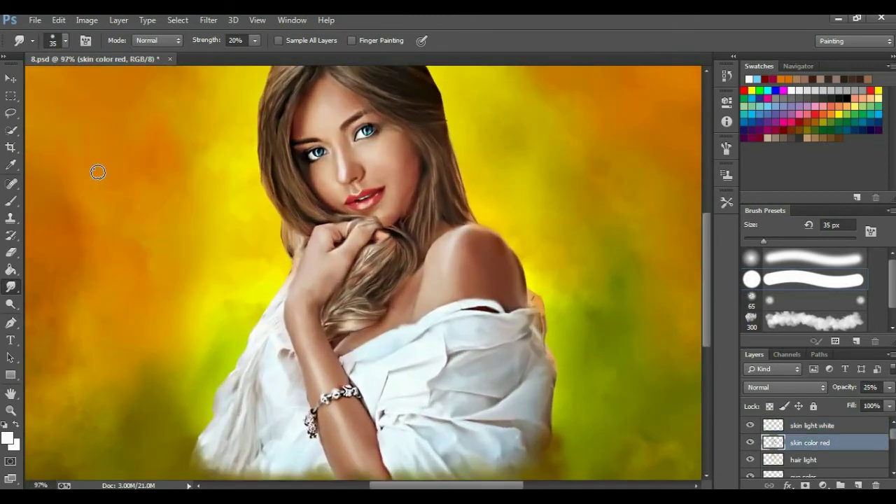
scroll(351, 177, "up", 2)
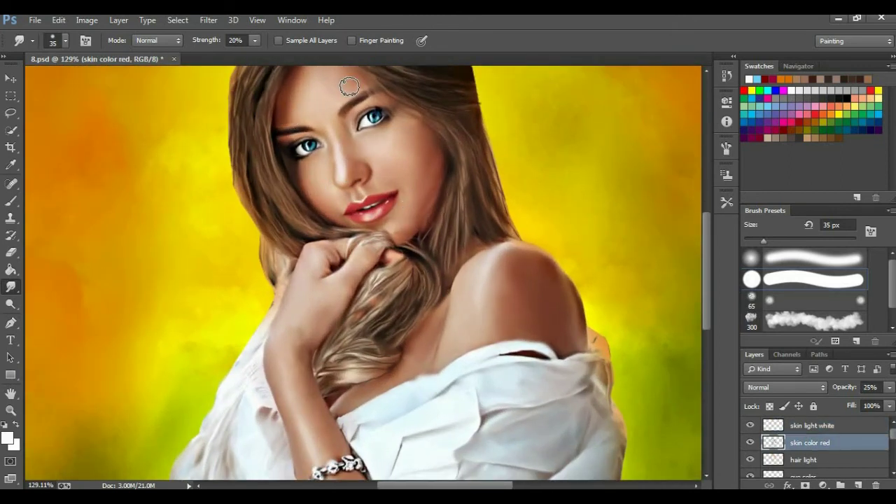
scroll(574, 215, "down", 2)
scroll(233, 208, "up", 3)
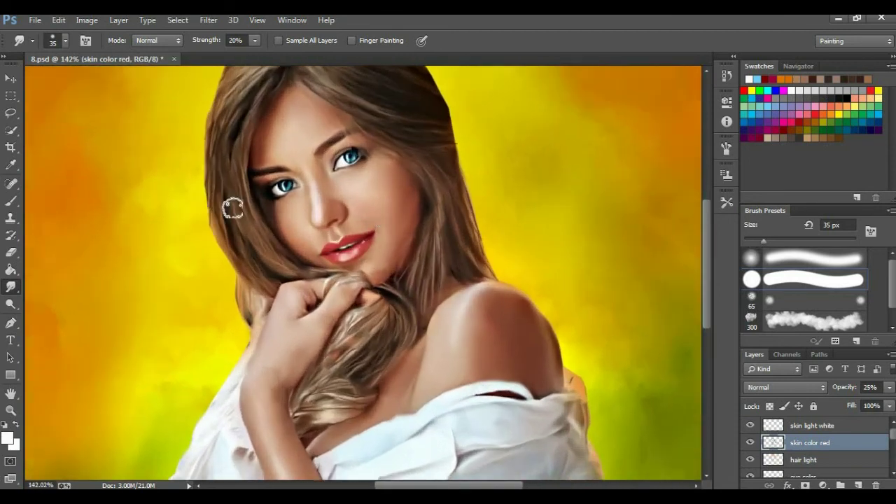
scroll(233, 208, "down", 1)
scroll(490, 175, "down", 1)
scroll(522, 210, "down", 1)
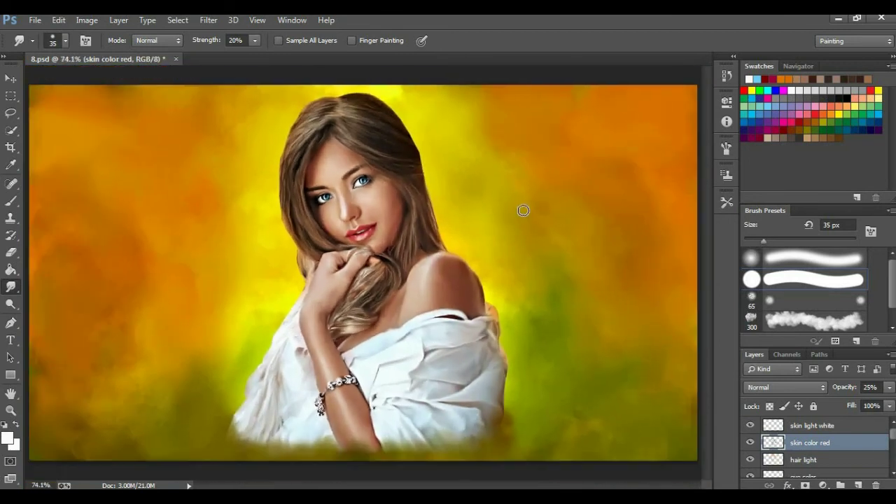
key("alt+bracketright")
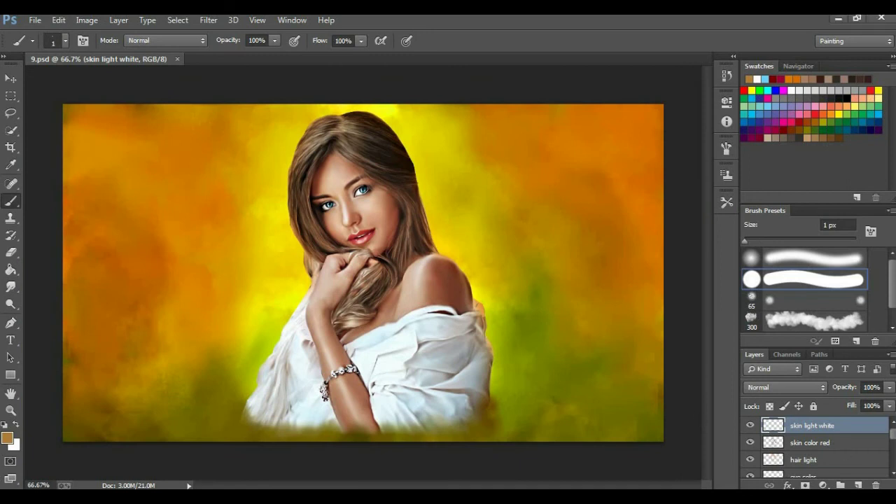
Paint thin dark strands along the top and right hair edges.
scroll(286, 160, "up", 5)
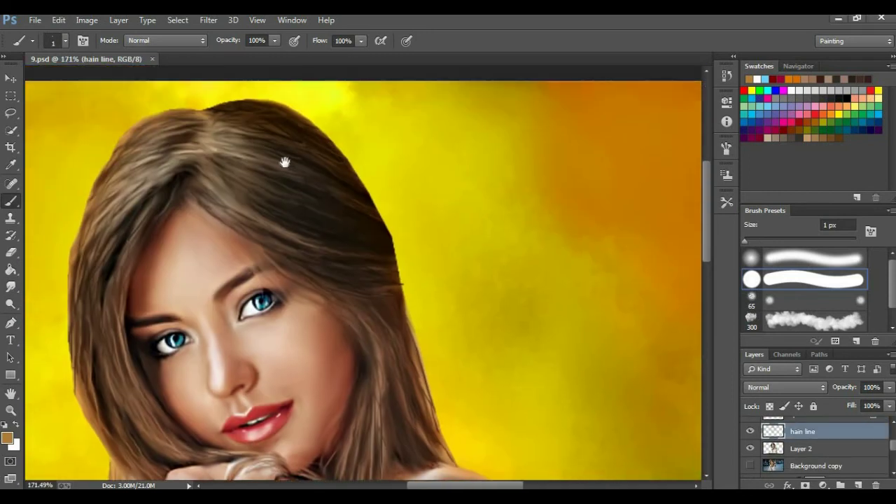
scroll(271, 205, "up", 2)
scroll(256, 193, "up", 2)
left_click_drag(353, 194, 389, 209)
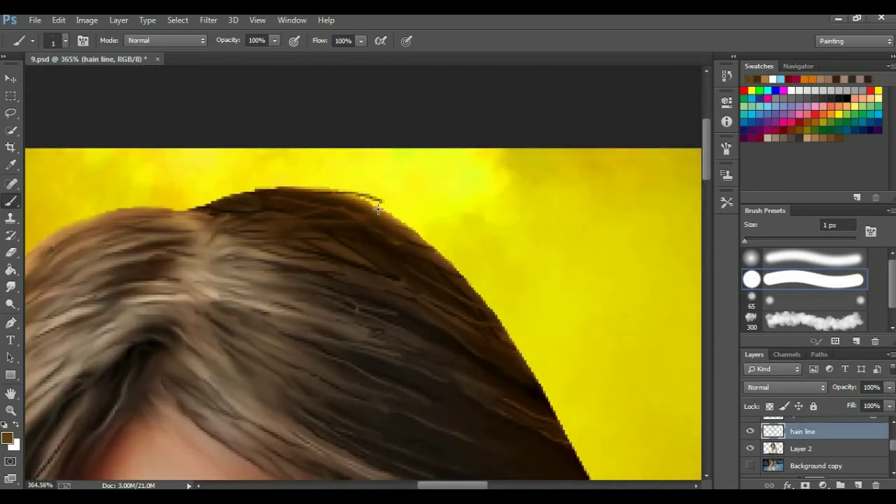
left_click_drag(440, 244, 524, 348)
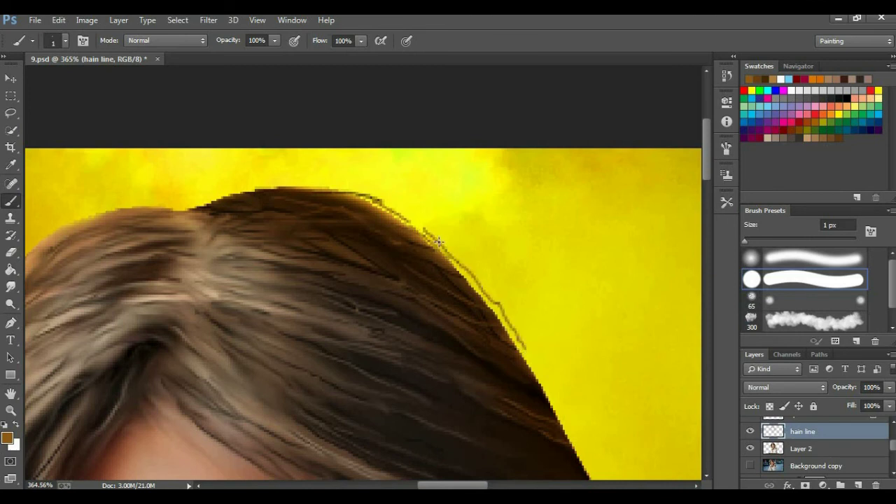
left_click_drag(438, 242, 358, 168)
mouse_move(406, 226)
left_mouse_down()
mouse_move(474, 334)
mouse_move(469, 352)
mouse_move(376, 199)
mouse_move(420, 340)
left_mouse_up()
Add more dark hair strands running down toward the shoulder.
left_click_drag(420, 340, 365, 221)
left_click_drag(351, 168, 389, 294)
mouse_move(388, 294)
left_mouse_down()
mouse_move(348, 204)
mouse_move(374, 280)
left_mouse_up()
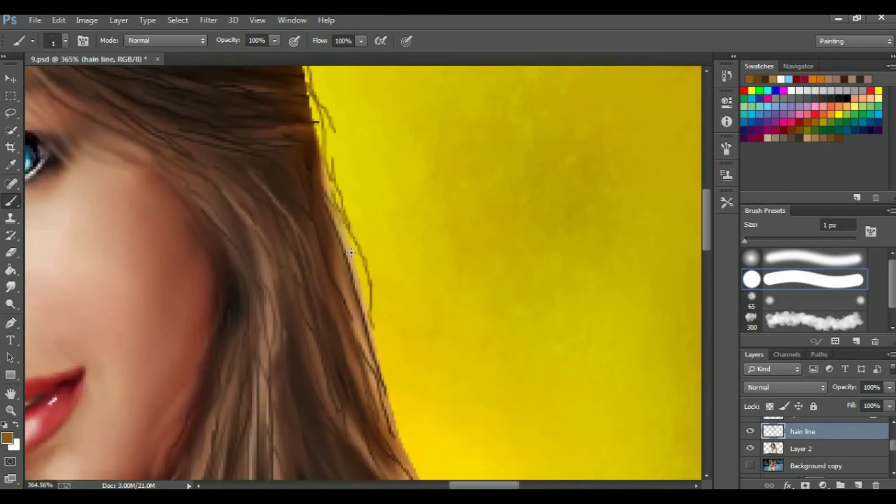
left_click_drag(350, 252, 304, 109)
left_click_drag(332, 182, 389, 385)
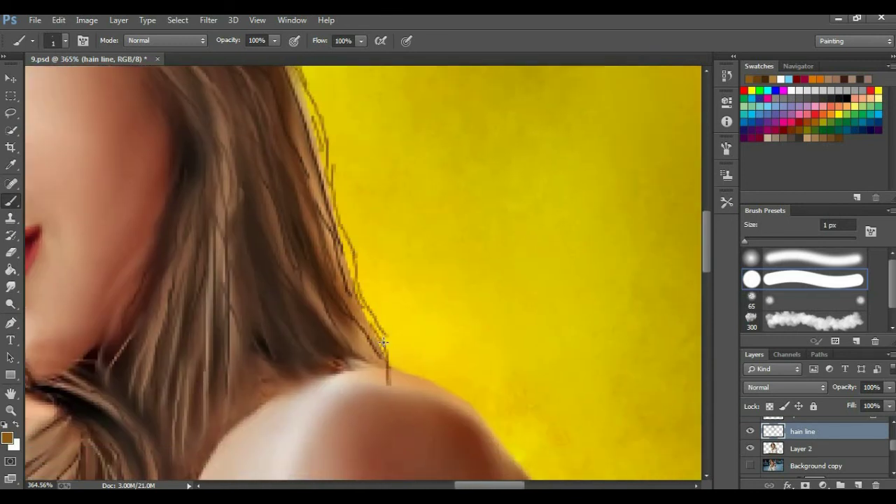
mouse_move(362, 267)
left_mouse_down()
mouse_move(368, 330)
mouse_move(180, 122)
mouse_move(124, 127)
mouse_move(231, 93)
mouse_move(507, 140)
left_mouse_up()
Paint thin darker-brown strands down the left hair edge.
mouse_move(283, 168)
left_mouse_down()
mouse_move(203, 192)
mouse_move(156, 242)
left_mouse_up()
mouse_move(191, 218)
left_mouse_down()
mouse_move(235, 173)
mouse_move(203, 210)
left_mouse_up()
left_click(196, 231, "alt")
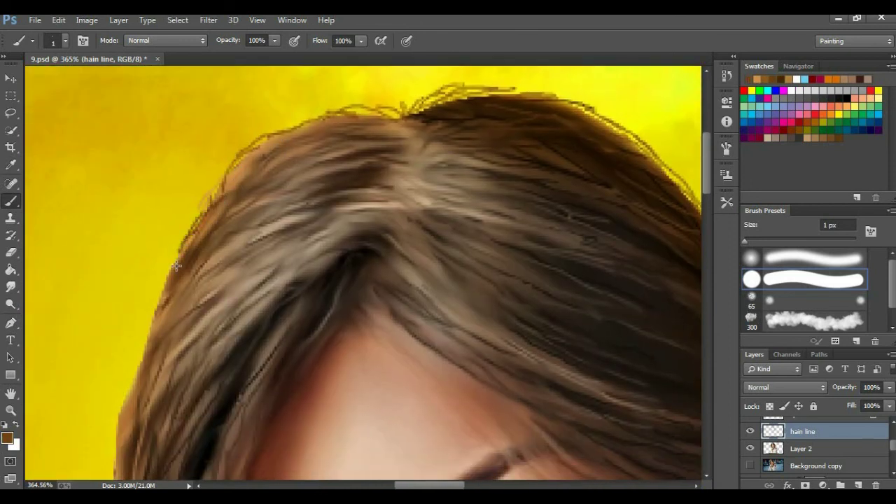
left_click_drag(175, 266, 280, 49)
mouse_move(215, 238)
left_mouse_down()
mouse_move(207, 168)
mouse_move(212, 287)
mouse_move(234, 182)
left_mouse_up()
mouse_move(231, 109)
left_mouse_down()
mouse_move(219, 286)
mouse_move(259, 357)
mouse_move(209, 273)
left_mouse_up()
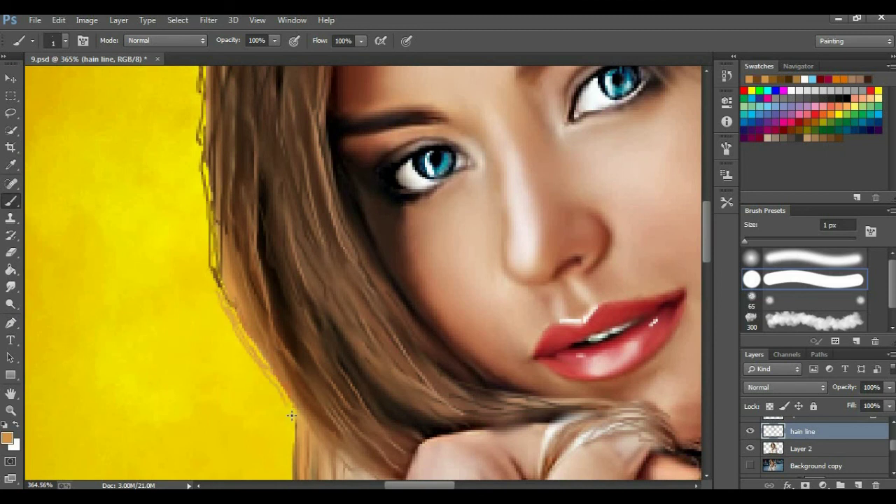
Bring the top of the hair into view and sample black as paint colour.
scroll(292, 416, "down", 5)
scroll(281, 201, "up", 2)
scroll(259, 274, "up", 2)
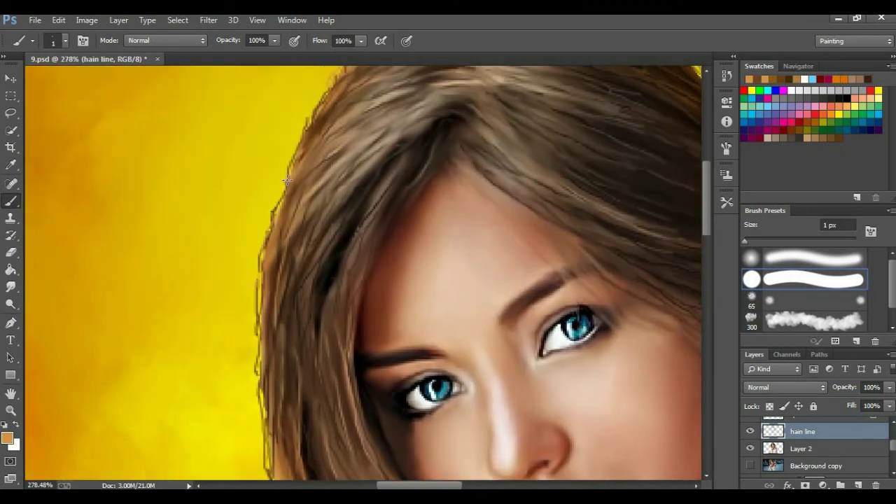
left_click_drag(314, 198, 269, 204)
scroll(345, 198, "down", 4)
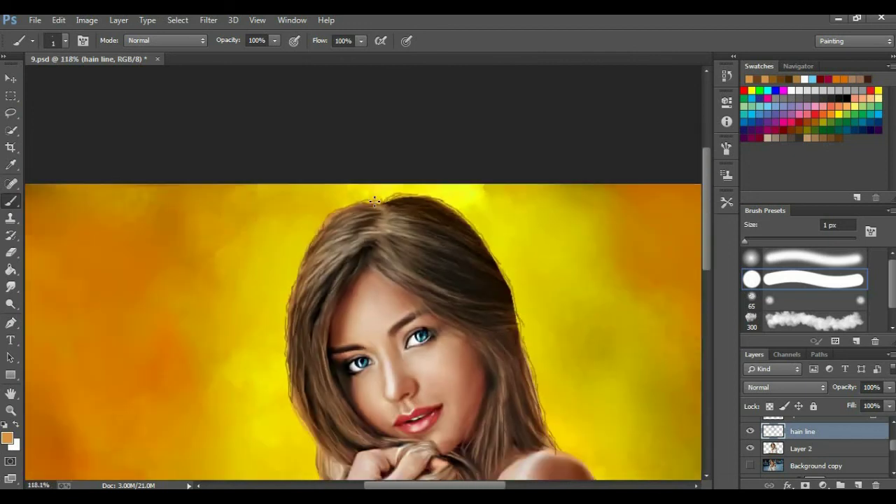
scroll(490, 326, "up", 4)
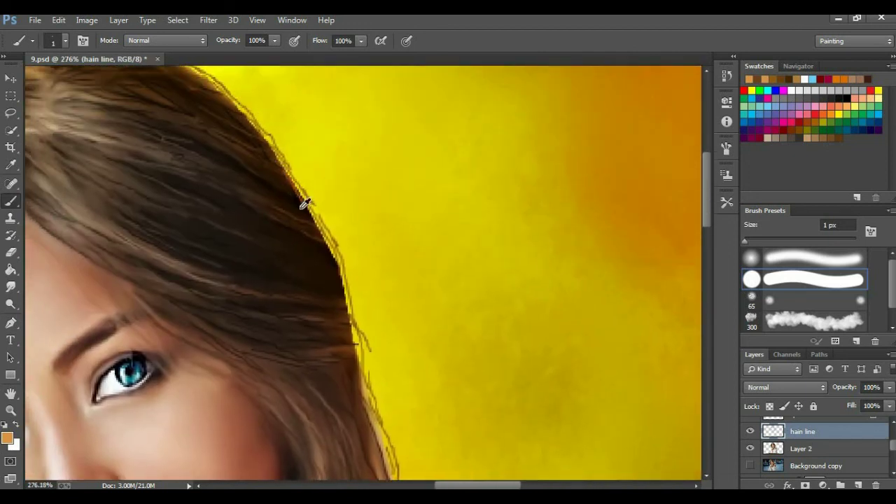
left_click(305, 203, "alt")
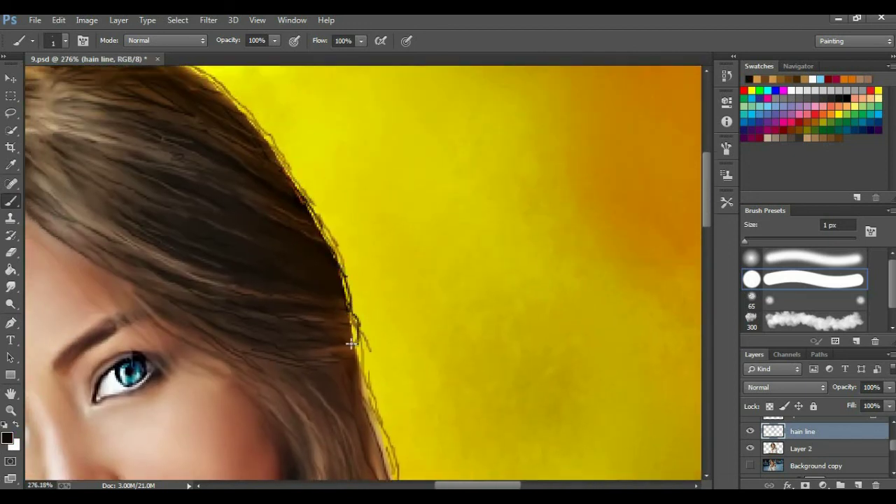
Sample the hair's brown and paint a thin strand along the right hair edge.
scroll(351, 343, "down", 2)
left_click(337, 302, "alt")
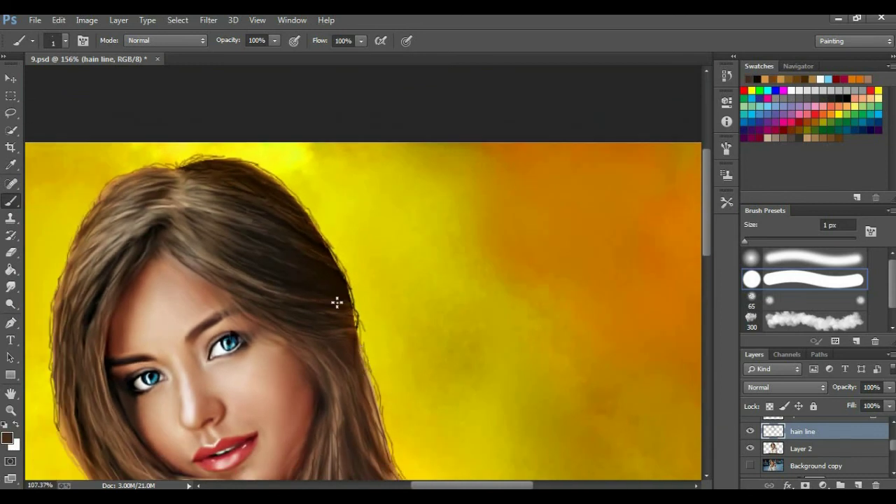
scroll(337, 302, "down", 2)
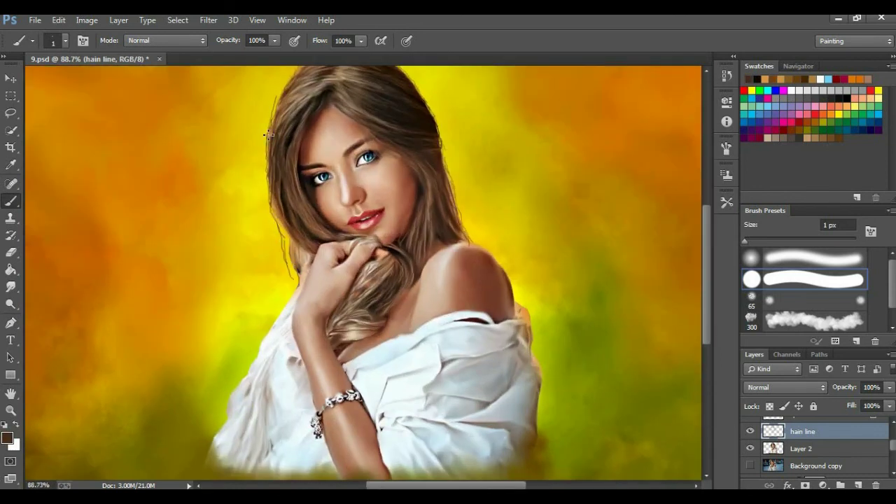
scroll(292, 194, "up", 3)
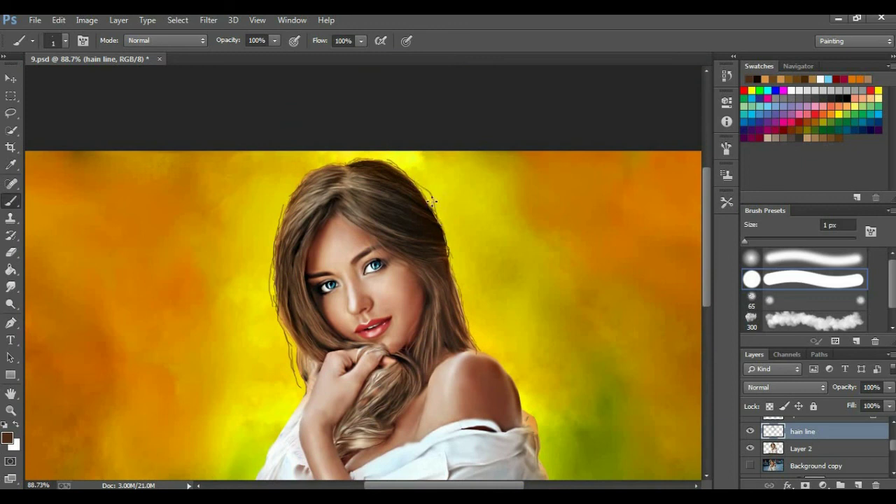
left_click_drag(452, 265, 494, 364)
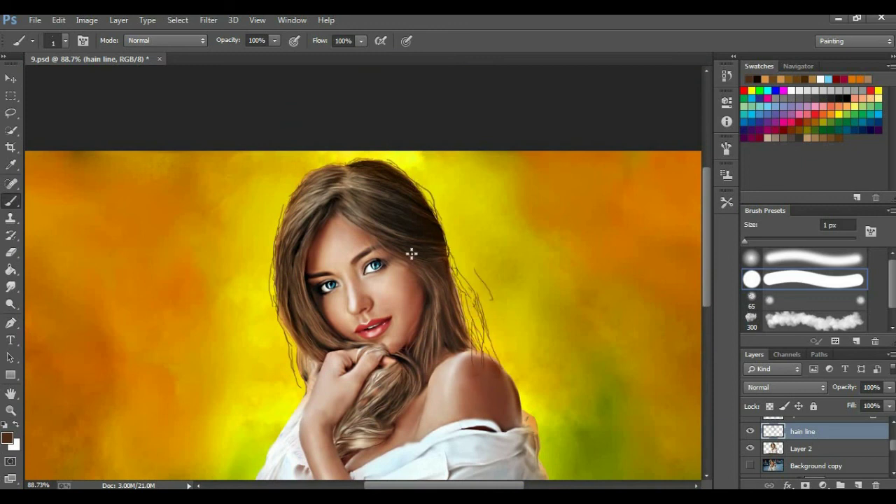
scroll(412, 254, "down", 3)
Erase stray strand lines on the right and left hair edges.
key("e")
left_click_drag(463, 221, 466, 252)
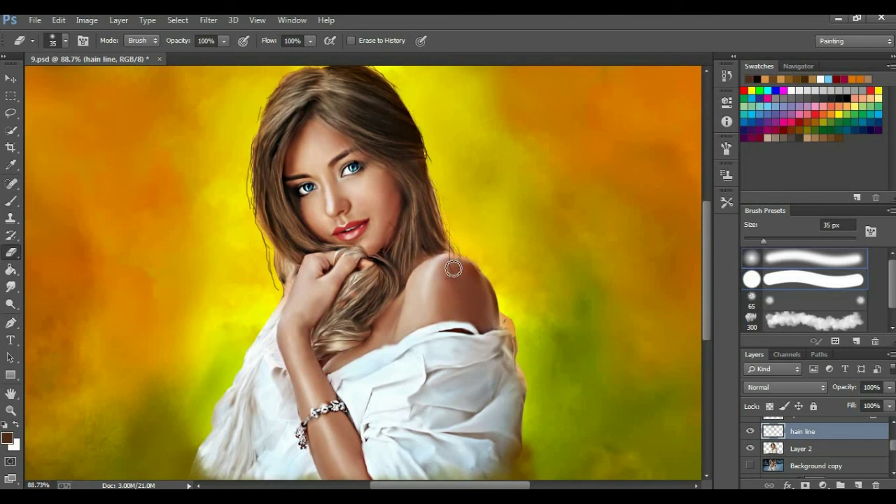
left_click_drag(260, 148, 244, 223)
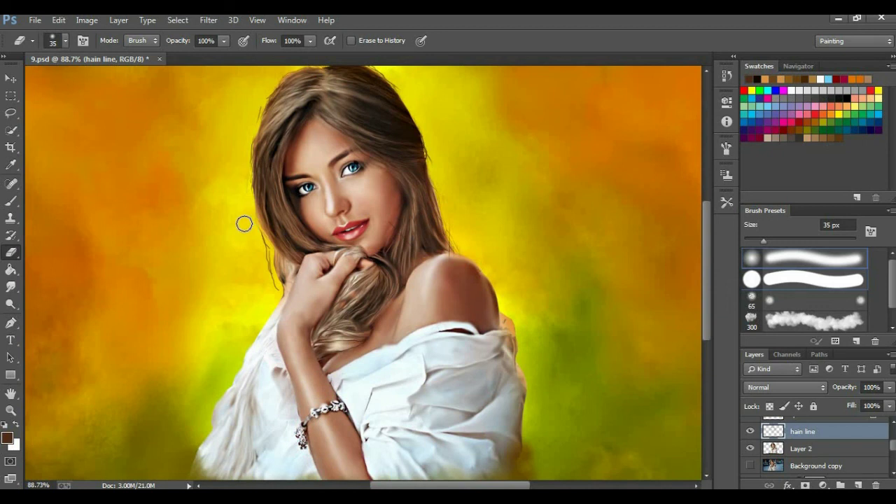
left_click_drag(703, 295, 704, 273)
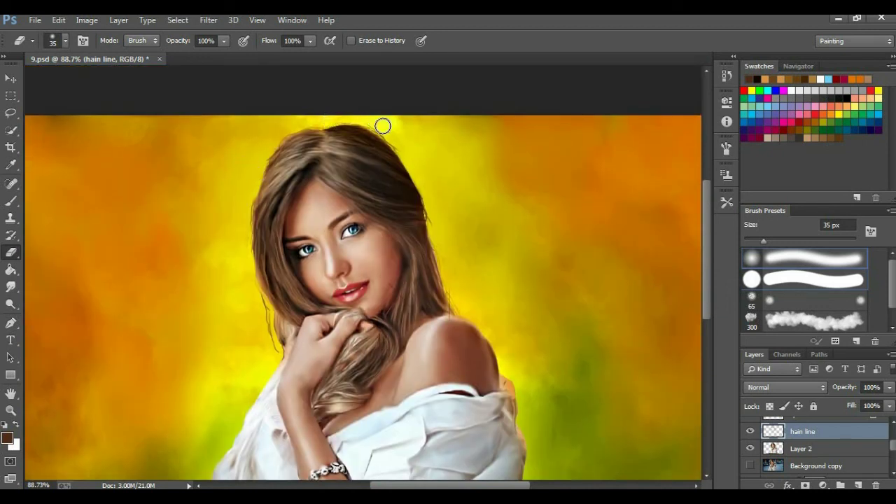
Alternate smudging and erasing to soften and trim the hair edges.
left_click(11, 287)
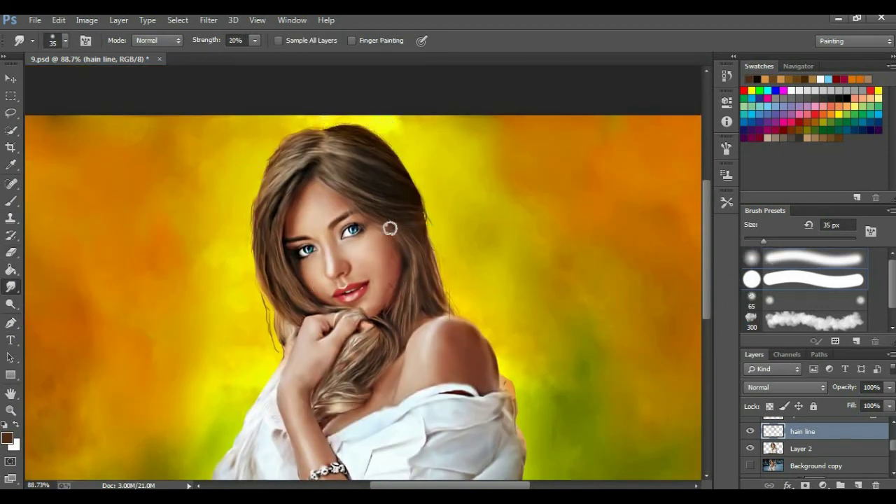
scroll(281, 304, "down", 2)
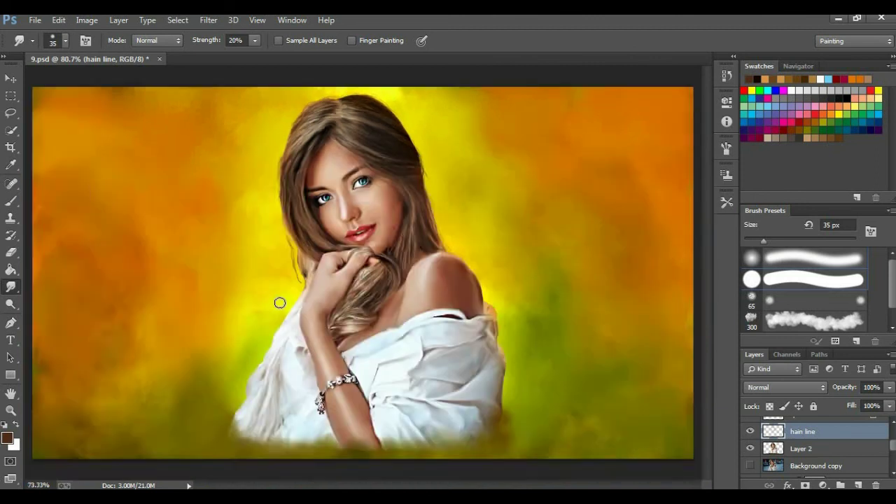
scroll(280, 304, "up", 4)
key("e")
scroll(238, 167, "down", 2)
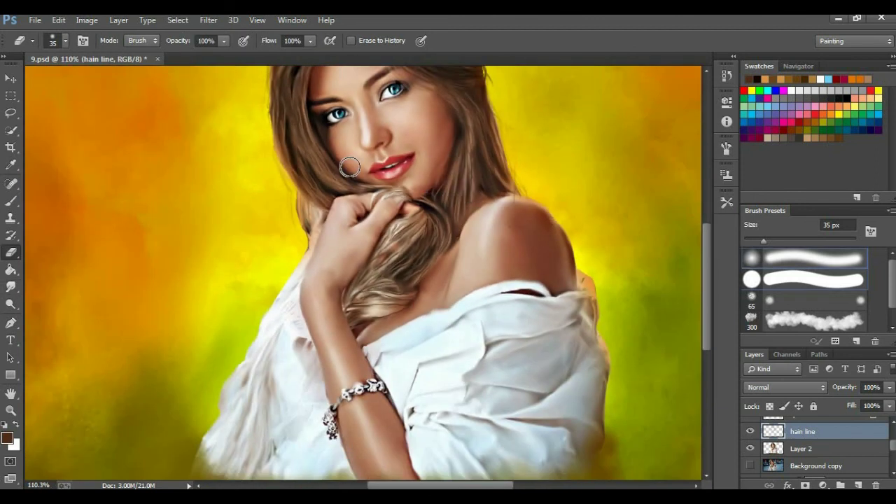
scroll(533, 196, "up", 2)
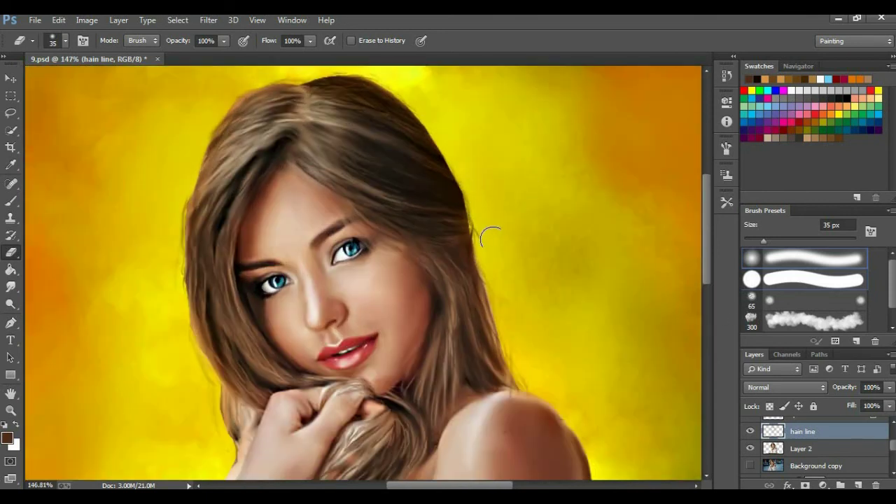
scroll(448, 166, "down", 3)
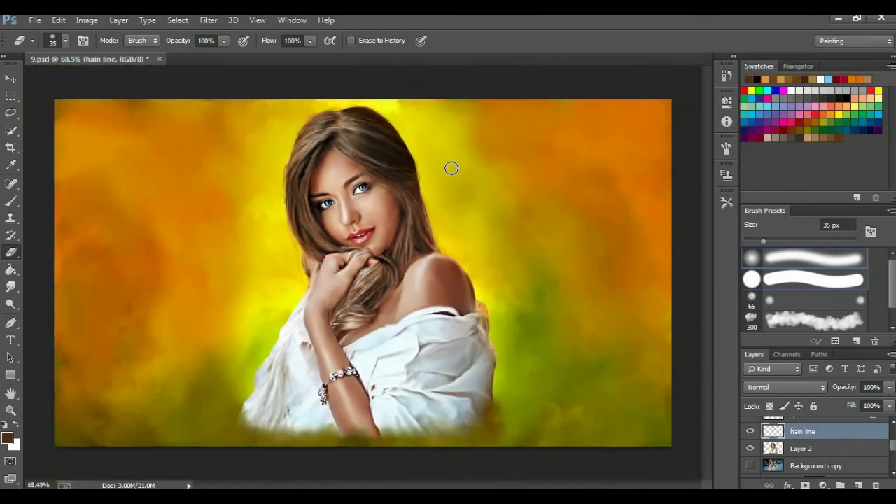
scroll(453, 170, "up", 2)
scroll(453, 221, "up", 1)
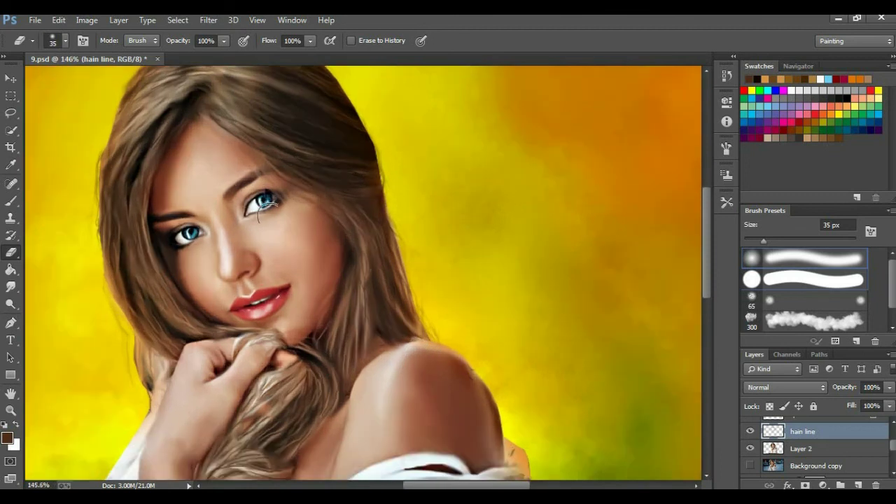
scroll(143, 218, "down", 1)
scroll(80, 311, "up", 2)
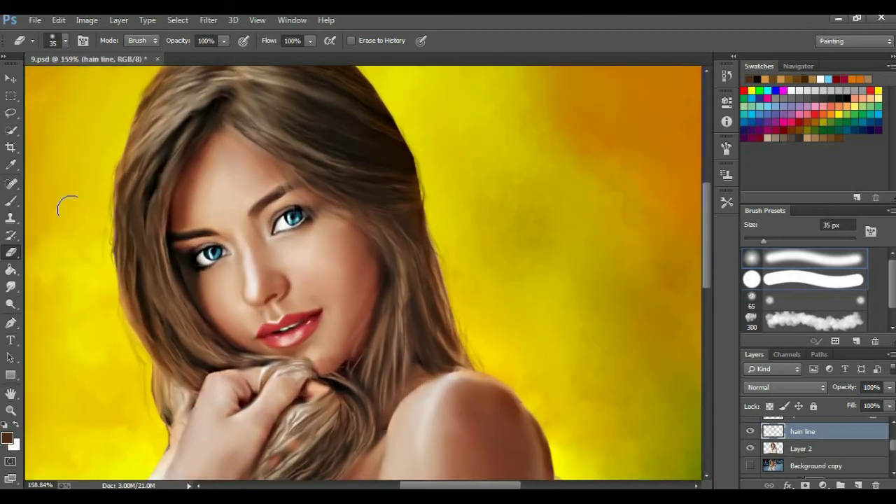
scroll(442, 190, "down", 1)
scroll(441, 190, "down", 1)
scroll(442, 190, "up", 3)
scroll(688, 186, "up", 2)
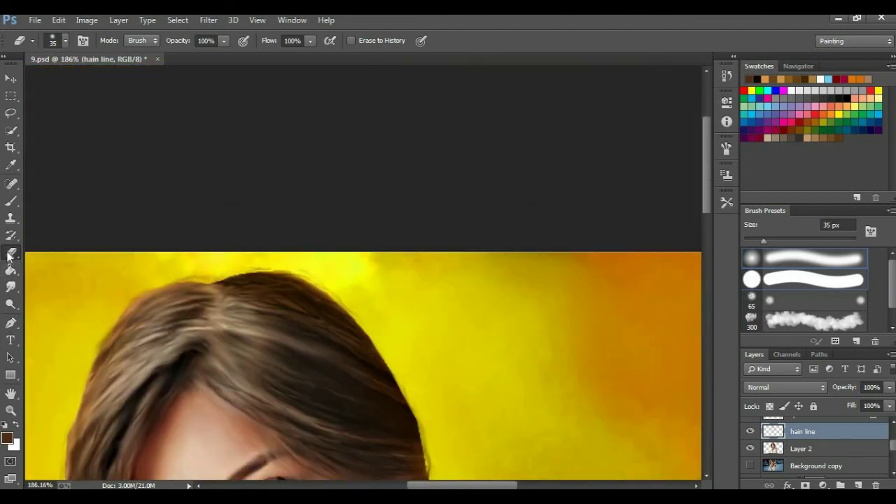
Smudge the top hair edge to soften it.
key("b")
left_click(11, 286)
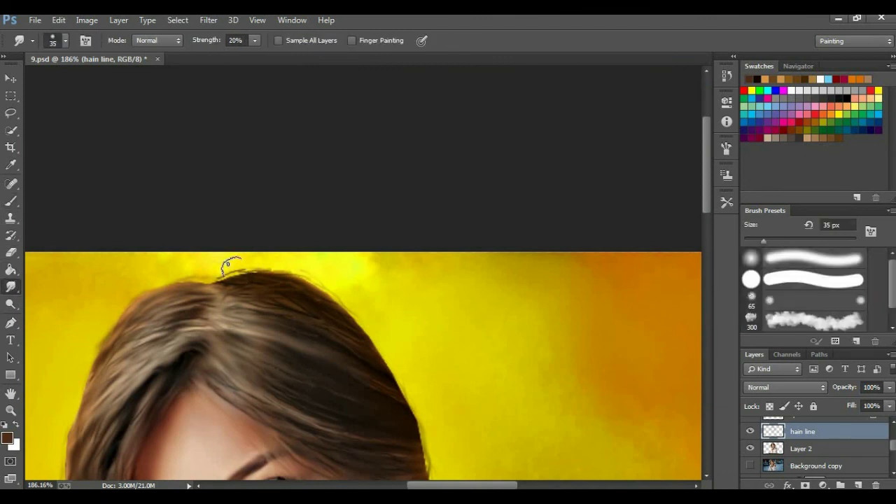
scroll(231, 287, "down", 5)
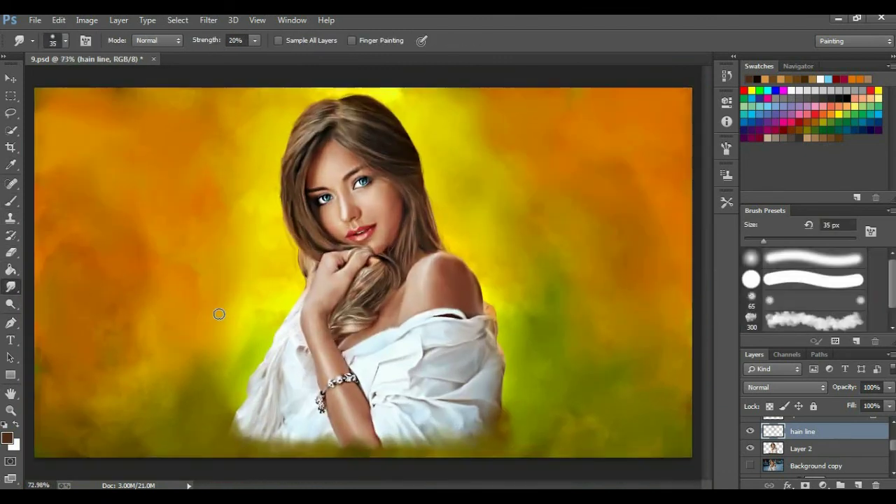